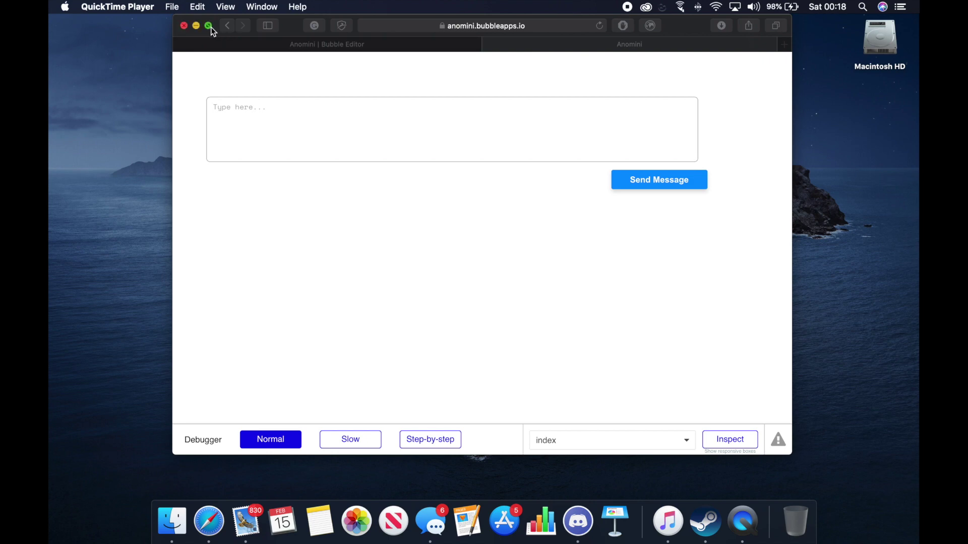
Mark the incoming message notification as read and send "Hello." as a message in the Anomini app
left_click(240, 108)
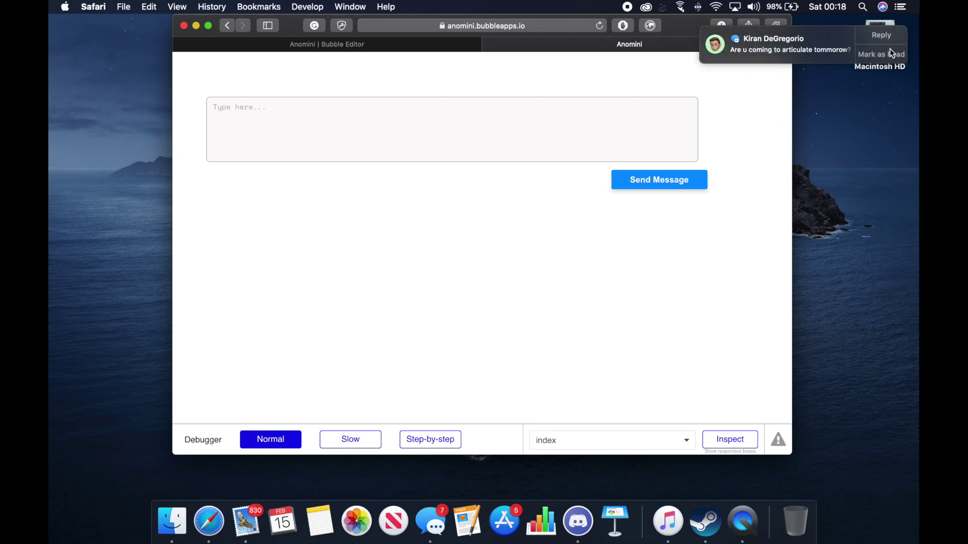
left_click(892, 53)
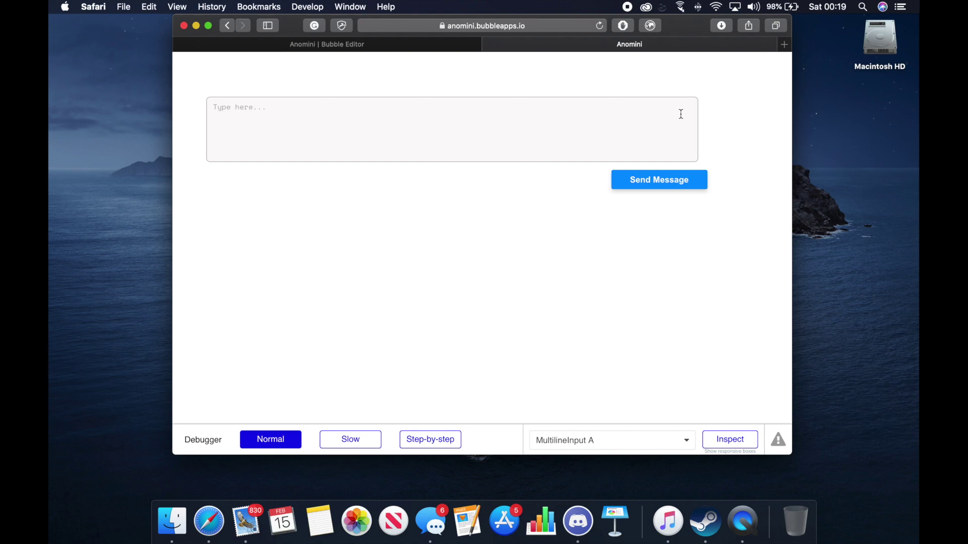
type("Hello.")
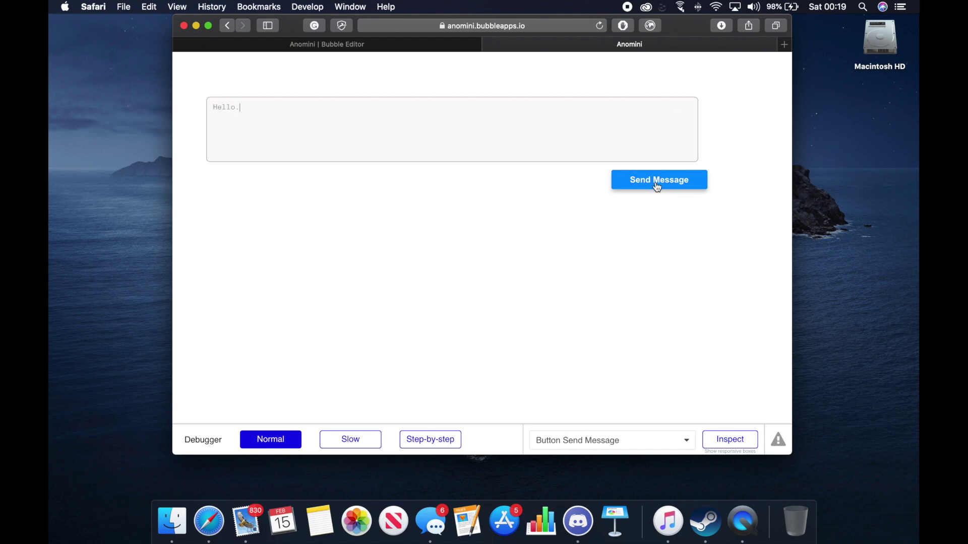
left_click(655, 182)
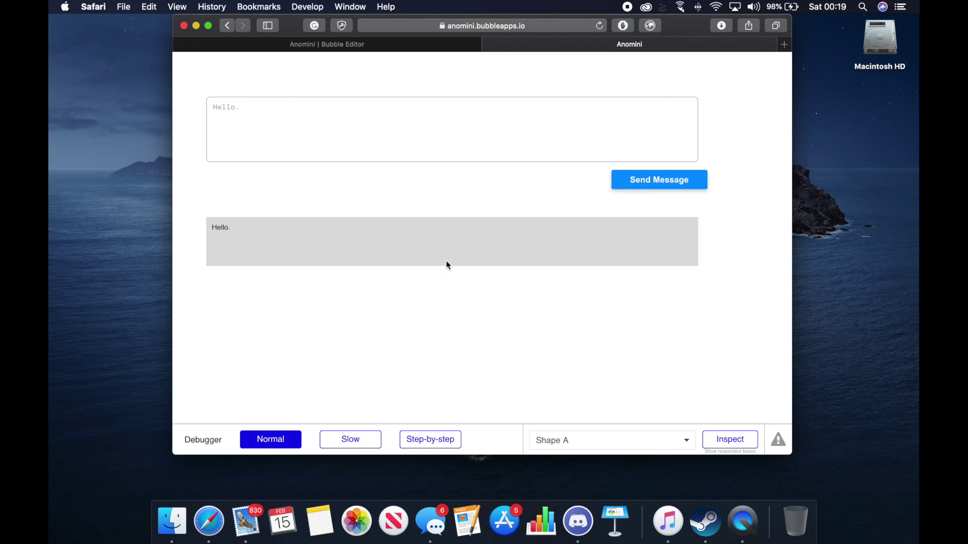
Clear the message field, send "Hey!" as a second message, and empty the field again
left_click_drag(428, 145, 210, 103)
key("BackSpace")
left_click(472, 28)
left_click(553, 130)
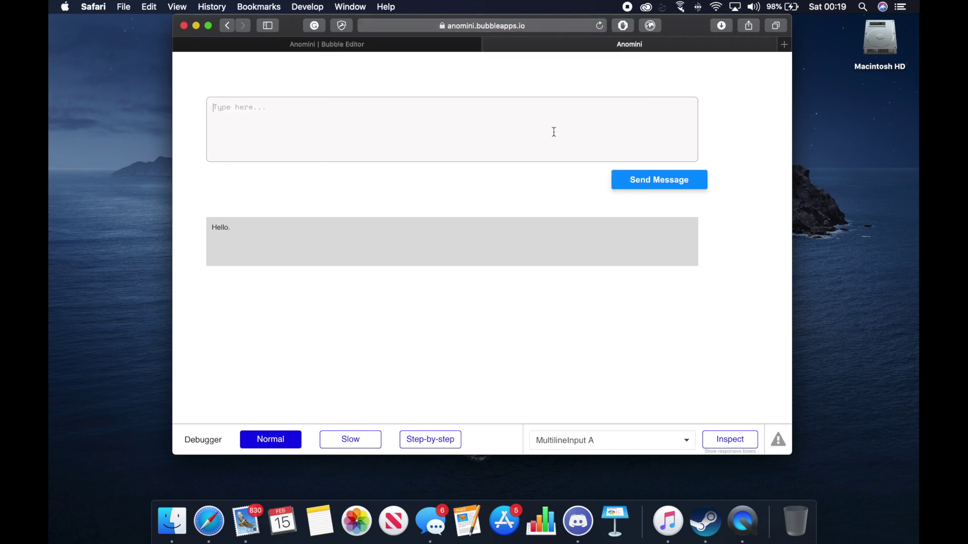
type("Hey!")
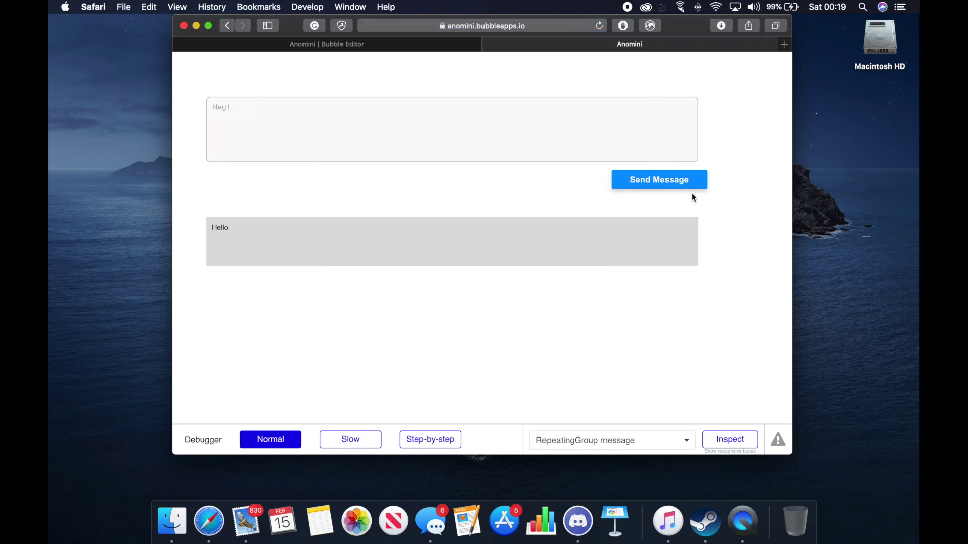
left_click(661, 181)
left_click_drag(414, 127, 119, 105)
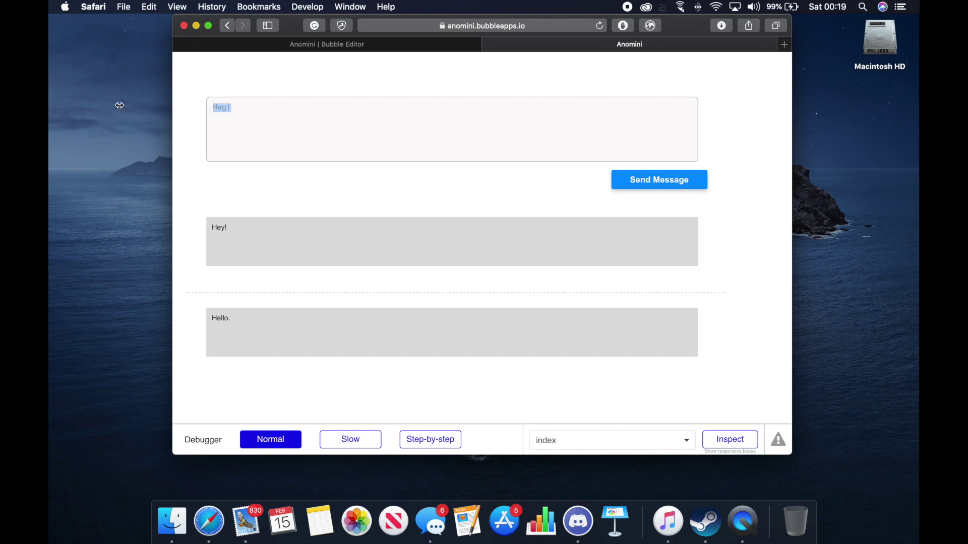
key("BackSpace")
Open bubble.io in a new browser tab and look through the list of existing apps
left_click(784, 45)
type("bubble.io")
key("Return")
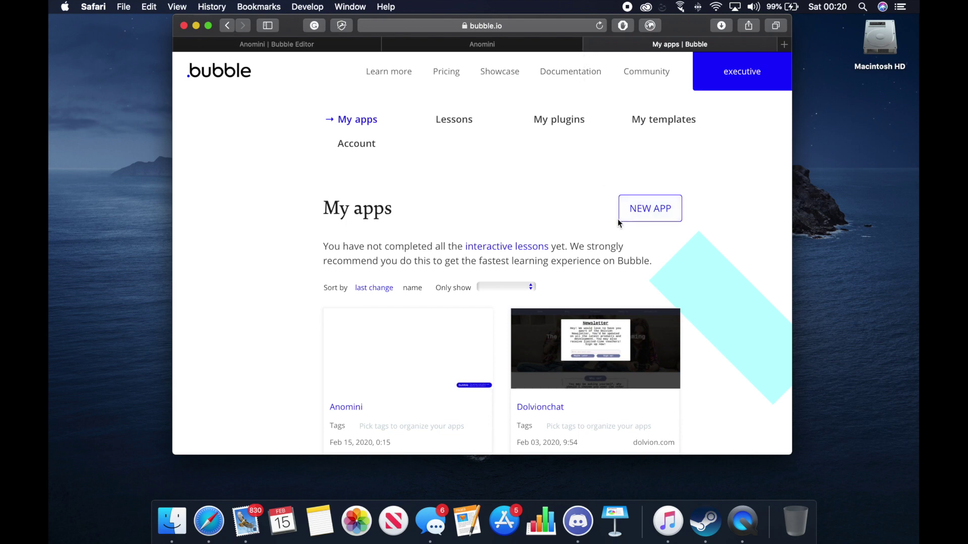
scroll(589, 214, "down", 5)
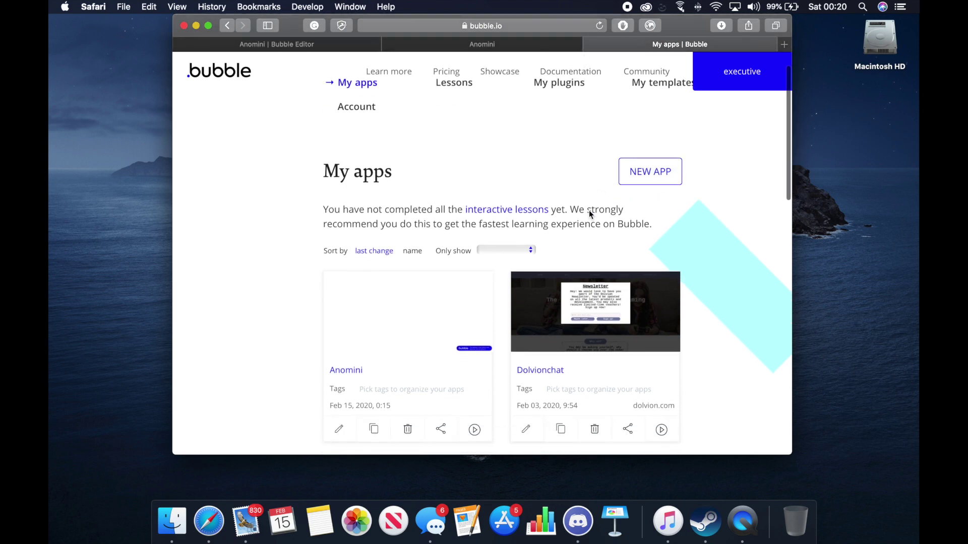
scroll(589, 211, "down", 10)
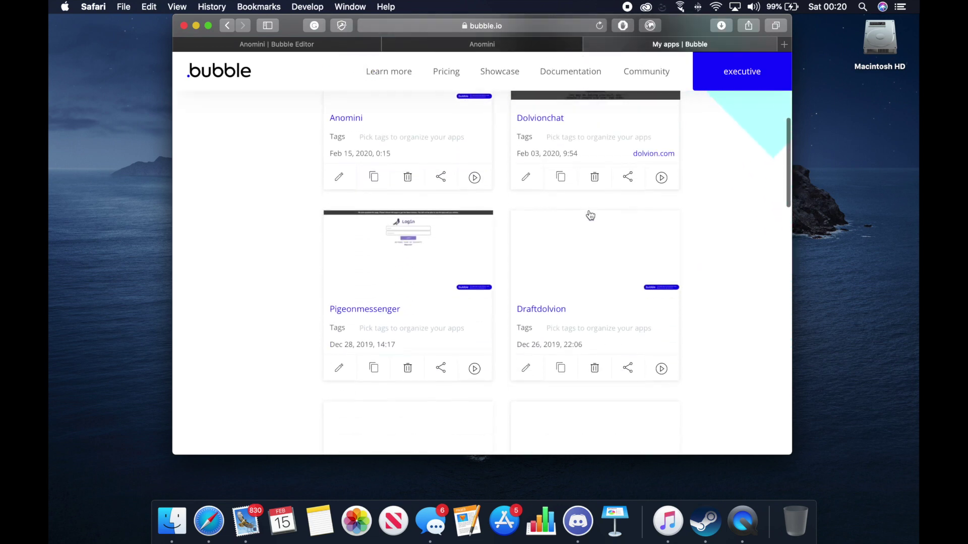
scroll(589, 210, "down", 10)
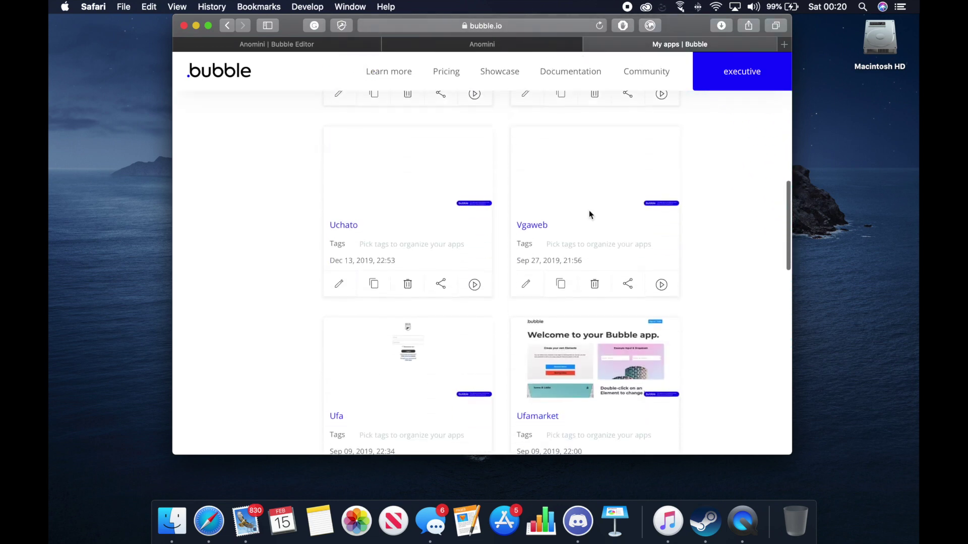
scroll(590, 216, "down", 5)
scroll(590, 215, "up", 9)
scroll(590, 215, "up", 15)
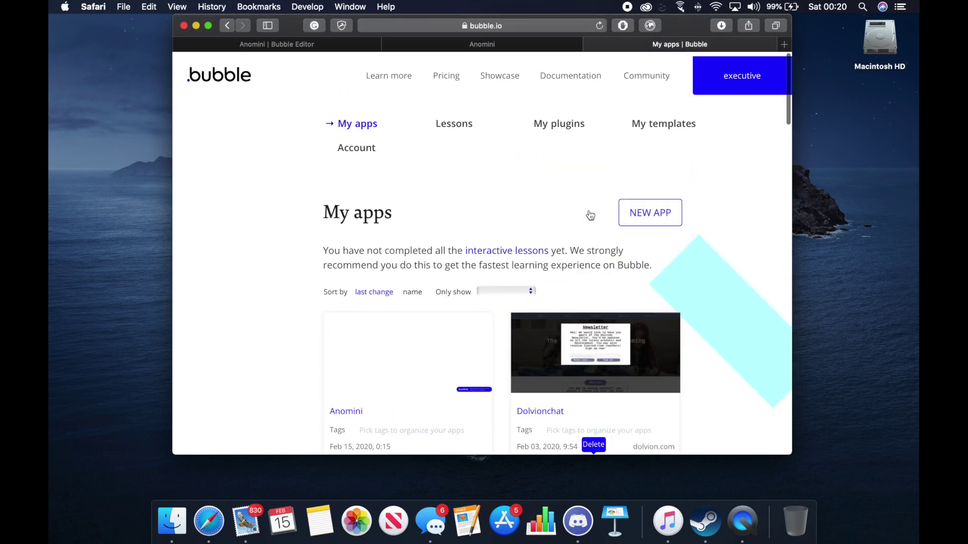
Start a new app, enter Tutorial as its name and choose Social as what is being built
left_click(647, 208)
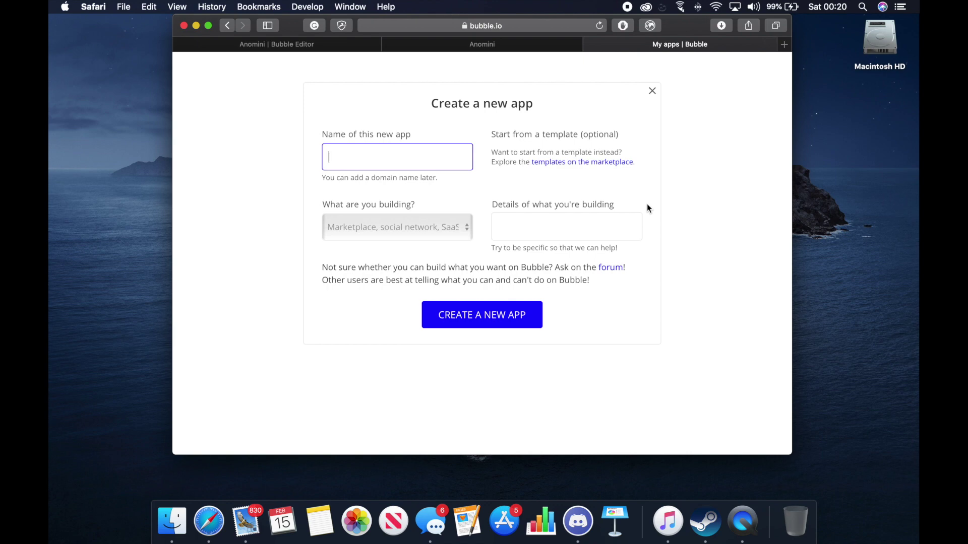
type("Tutorial")
left_click(464, 239)
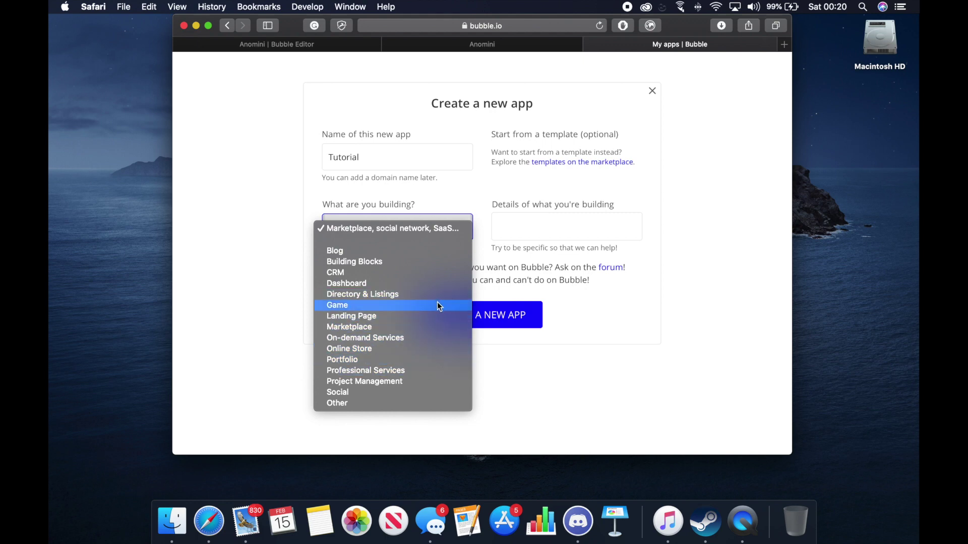
left_click(418, 392)
Enter "Chat Platform" as the details of the new app and try to create it
left_click(530, 230)
type("Ano")
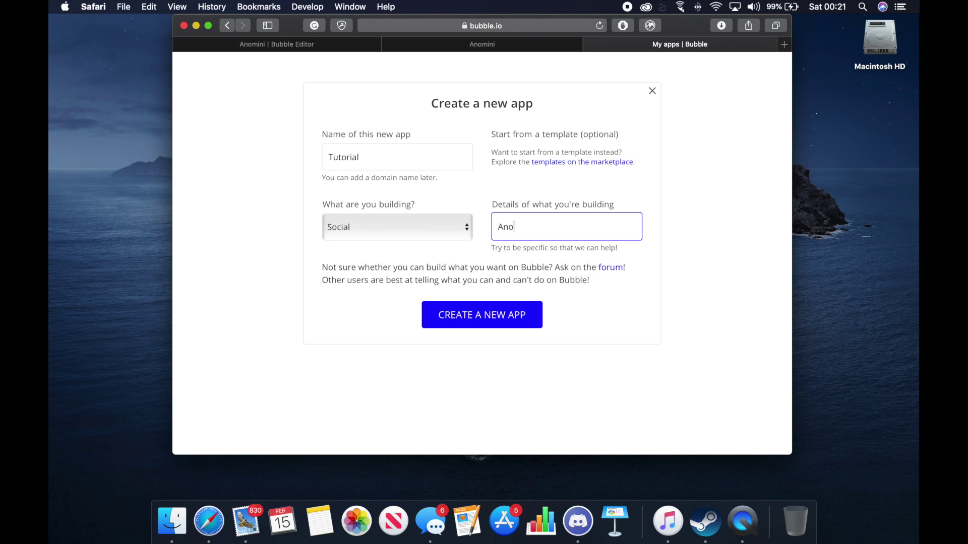
key("BackSpace")
key("BackSpace")
key("BackSpace")
type("t Platform")
left_click(492, 311)
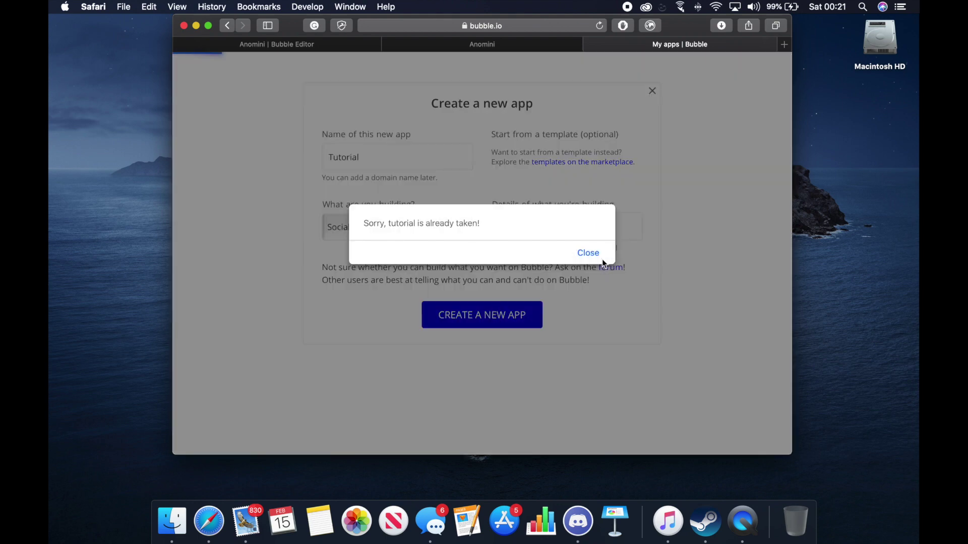
left_click(600, 255)
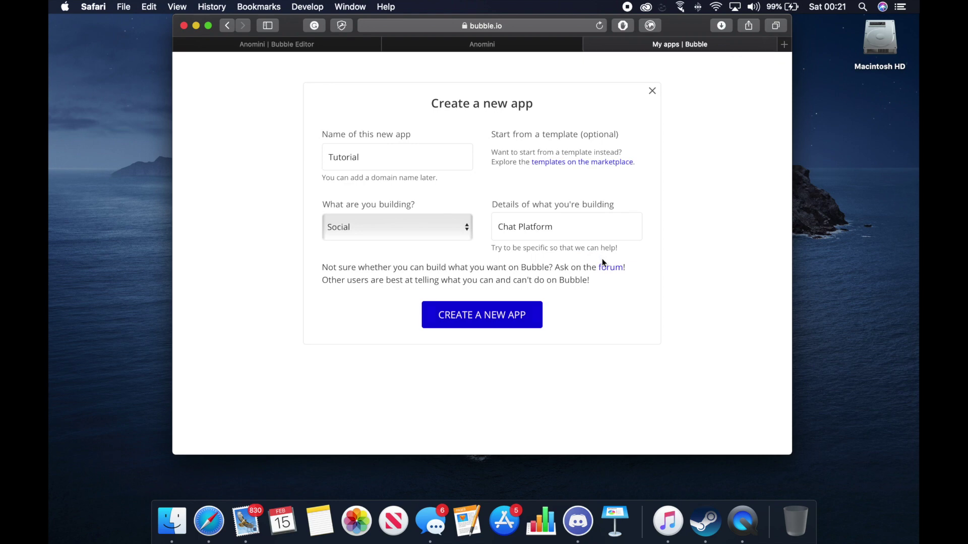
Extend the new app's name to TutorialVideoChatApplication and create the app
left_click(445, 166)
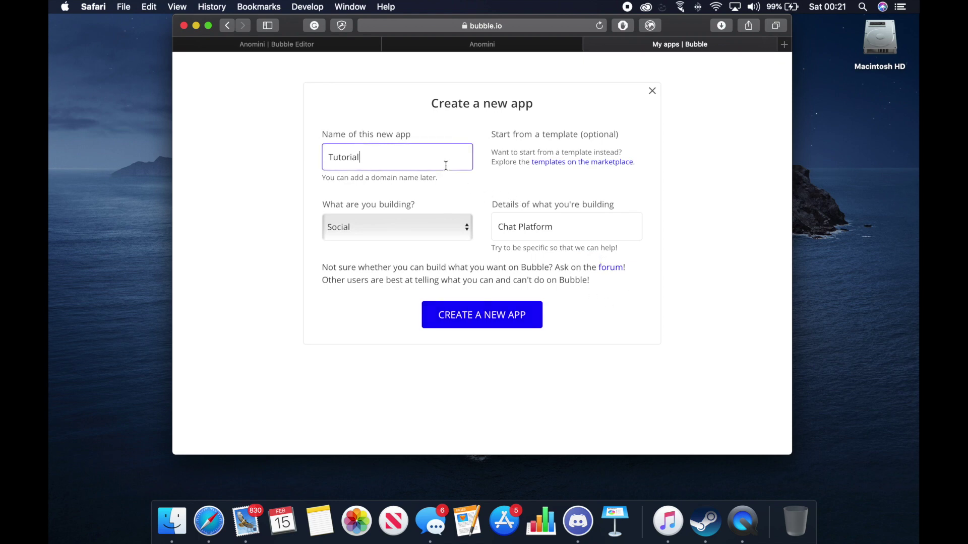
type("VideoChat")
key("BackSpace")
key("BackSpace")
key("BackSpace")
type("hatApplication")
left_click(523, 313)
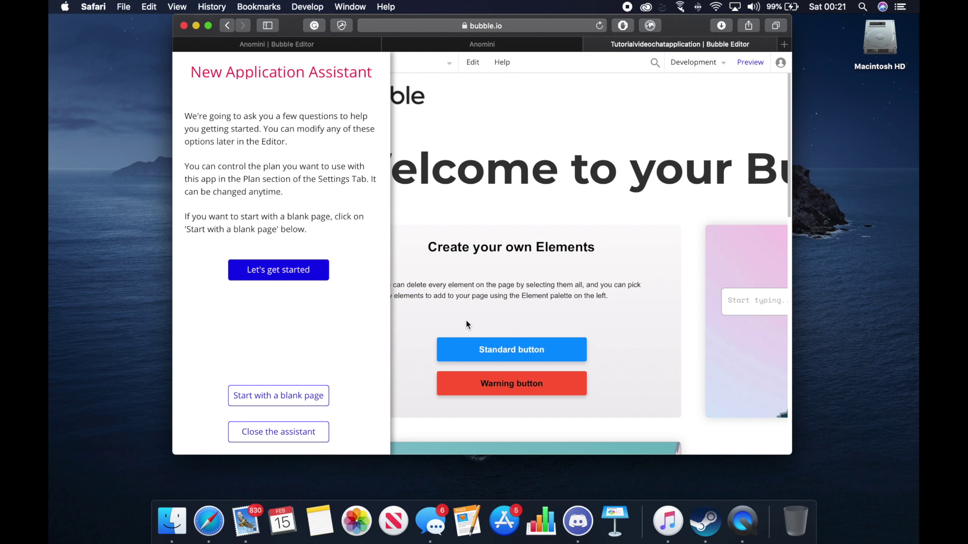
Start the app with a blank page and set its browser tab title to TutorialChat in the setup assistant
left_click(317, 400)
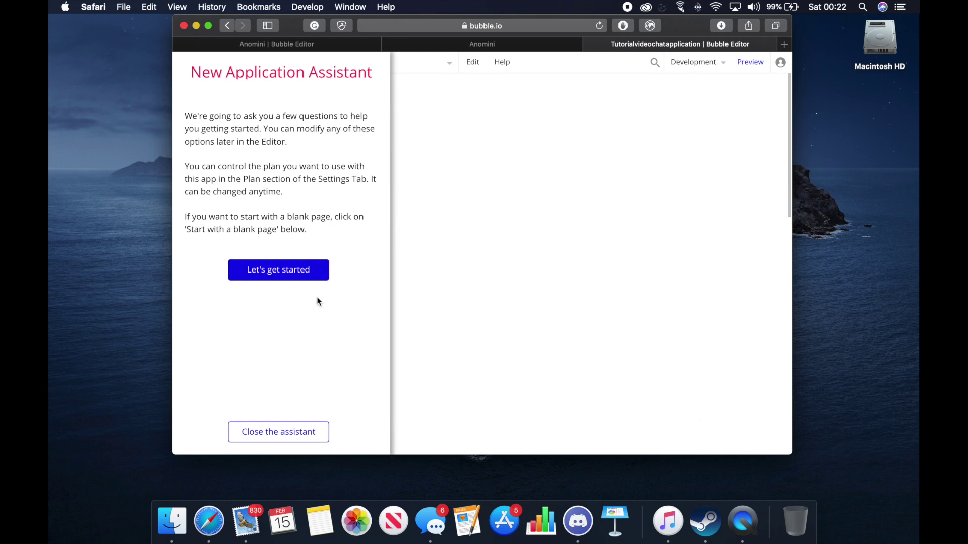
left_click(319, 280)
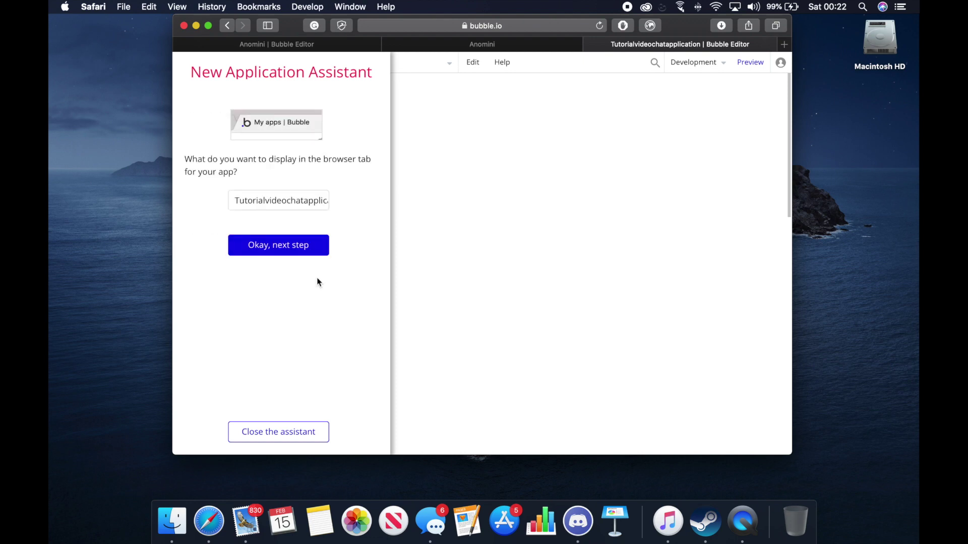
left_click(281, 206)
key("super+a")
key("BackSpace")
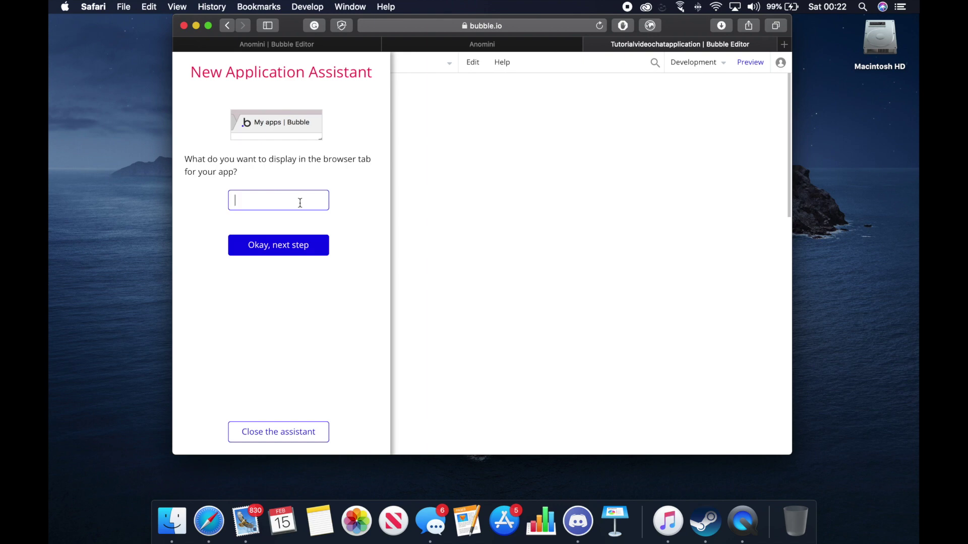
type("TutorialChat")
left_click(270, 245)
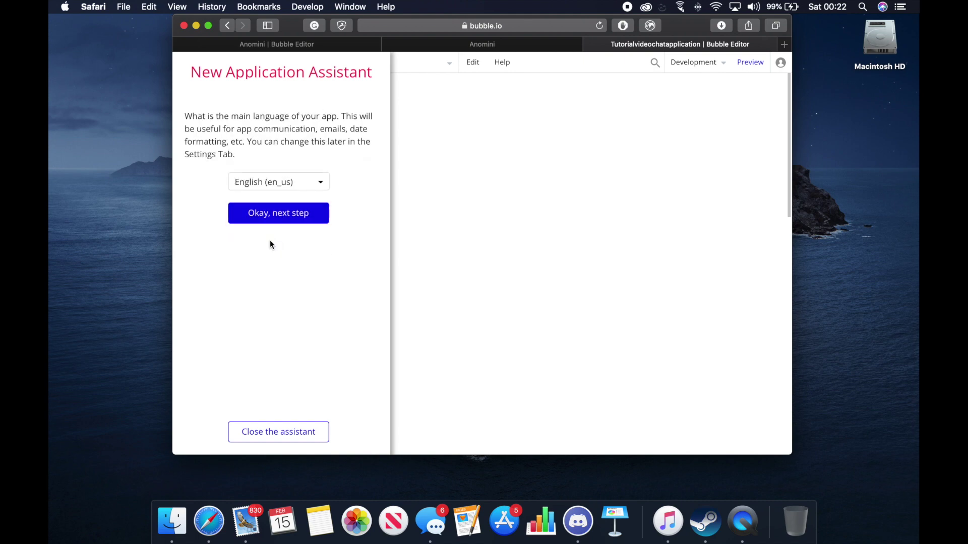
Accept English (en_us) as the app's main language and use the Standard Bubble Theme
left_click(270, 185)
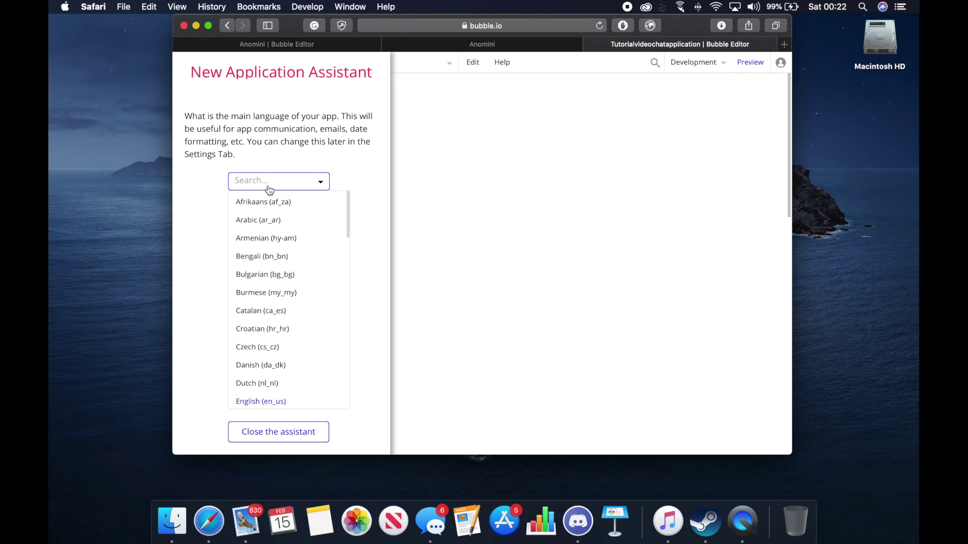
left_click(270, 190)
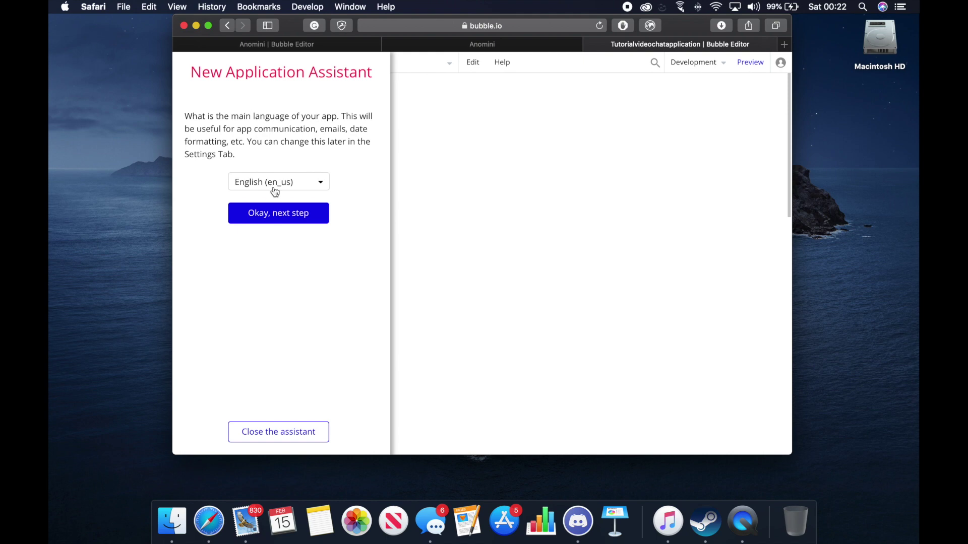
left_click(279, 218)
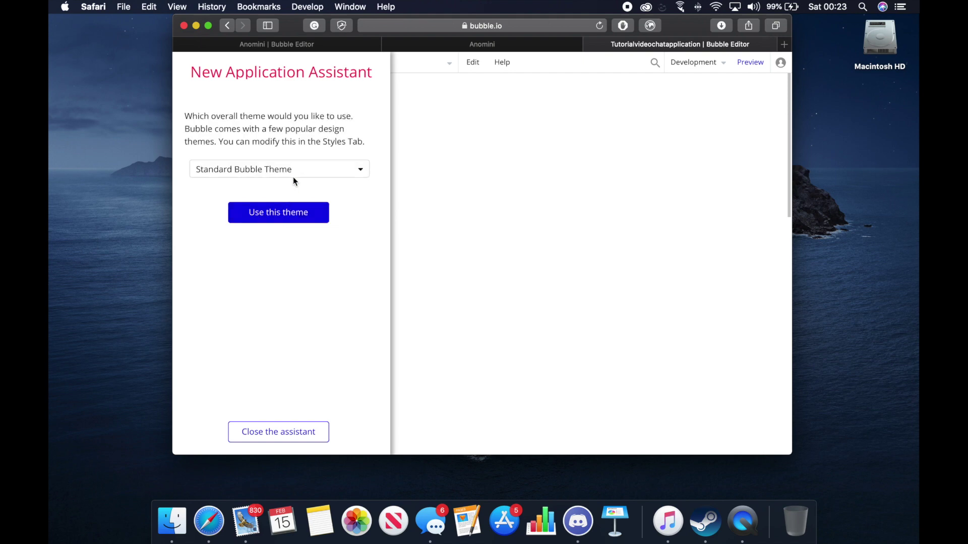
left_click(293, 174)
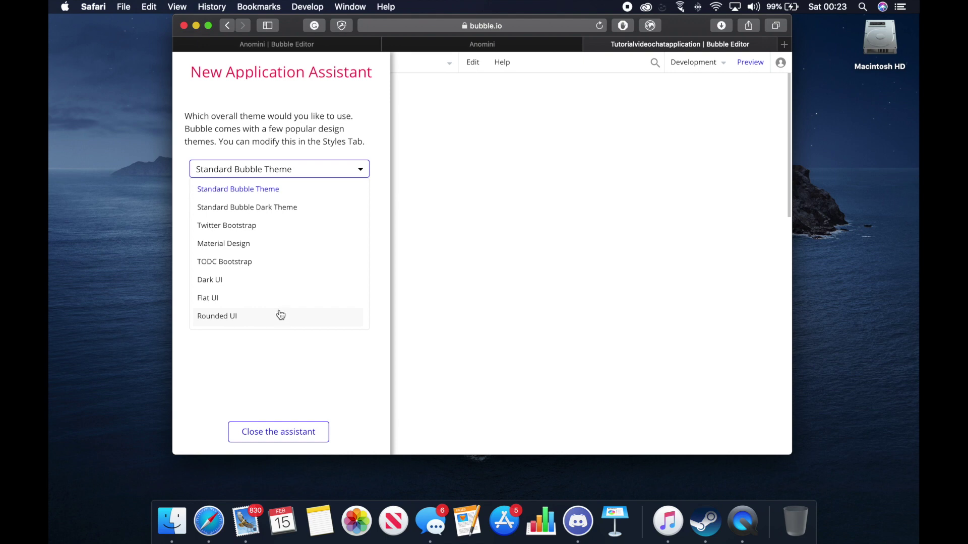
left_click(277, 190)
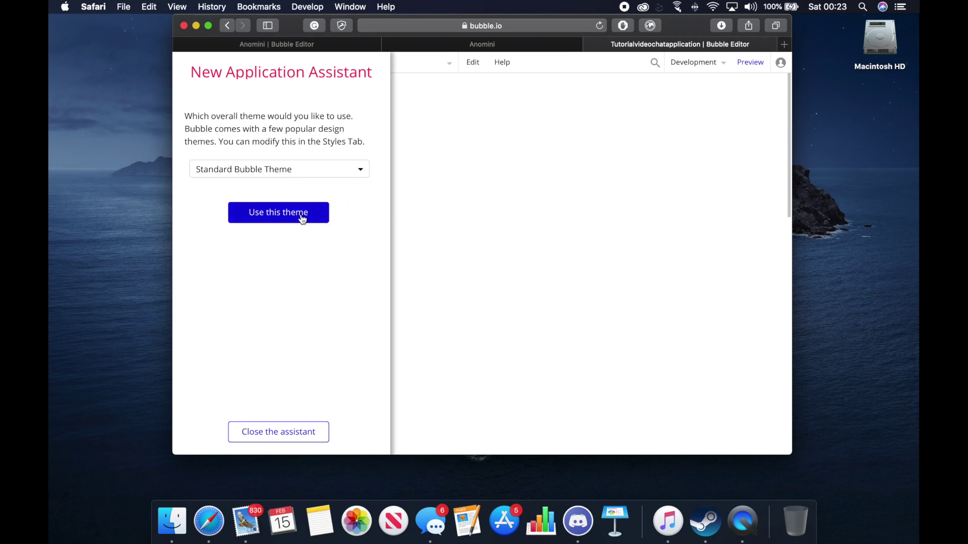
left_click(302, 218)
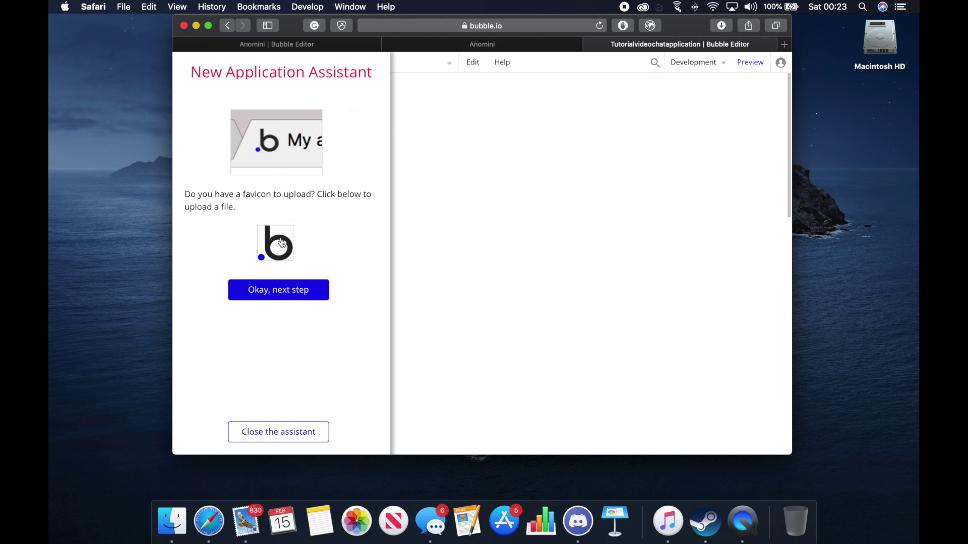
Finish the setup assistant without a custom favicon, payment plugin or API Connector, and delete the Quora Digest mail from its notification
left_click(291, 297)
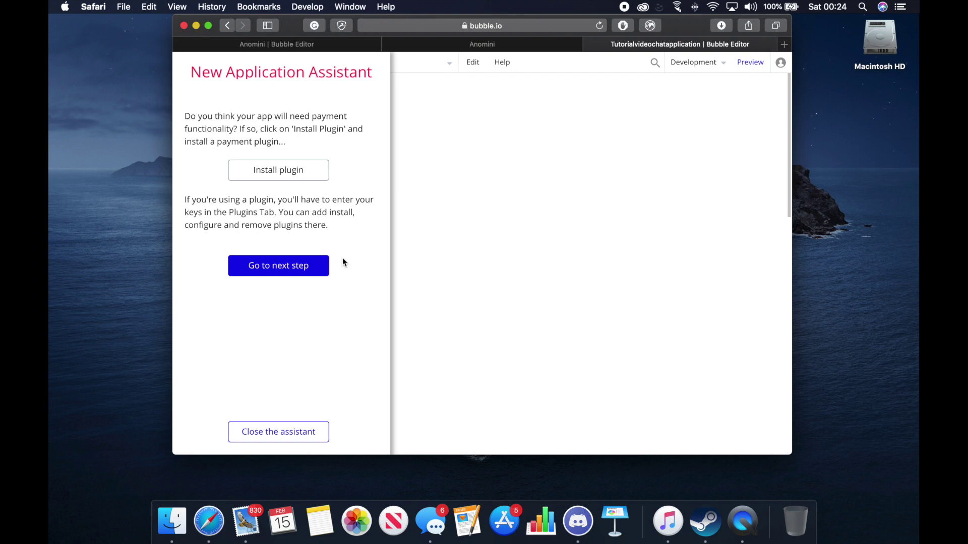
left_click(310, 272)
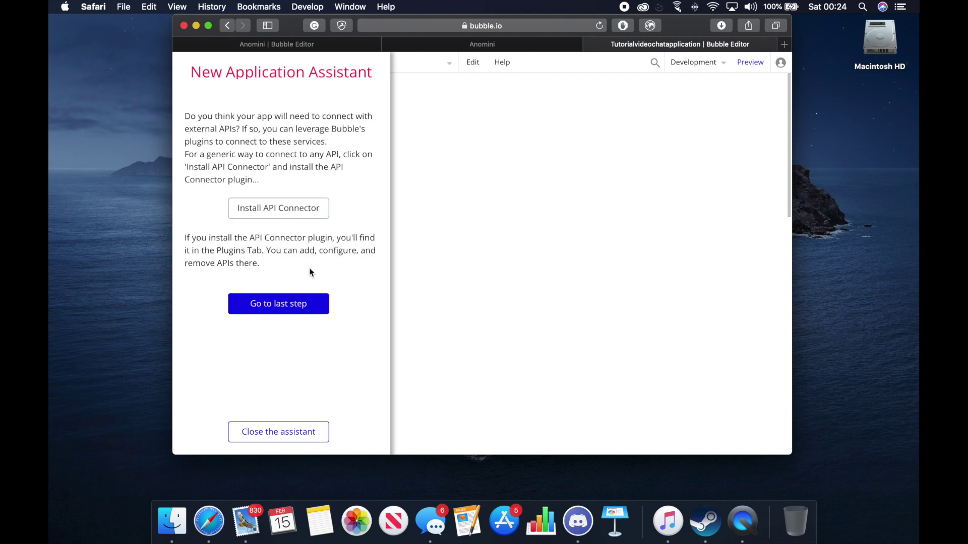
left_click(305, 303)
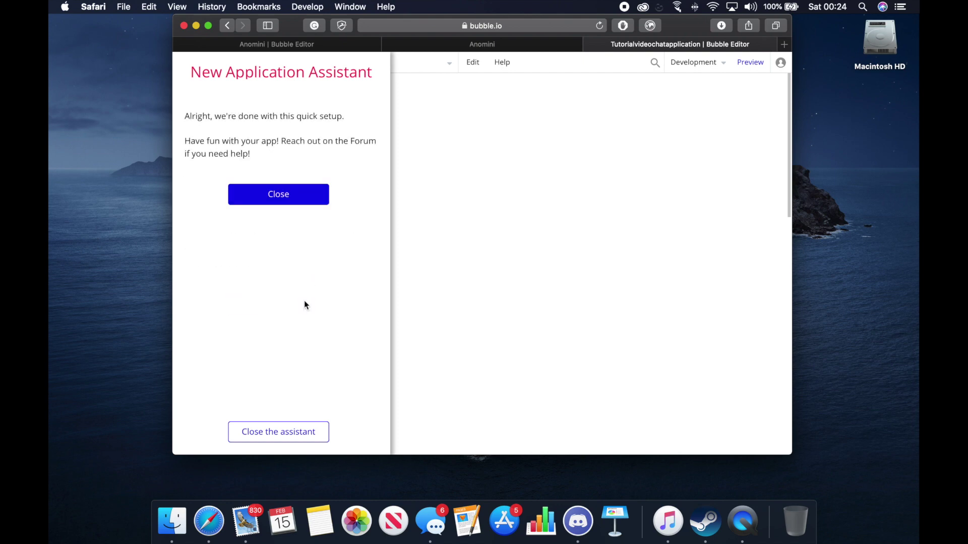
left_click(286, 199)
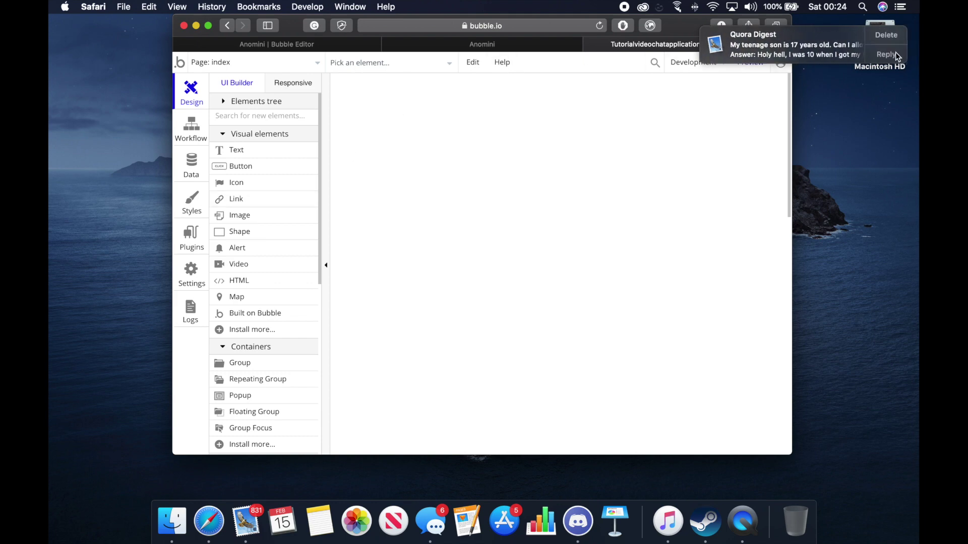
left_click(888, 34)
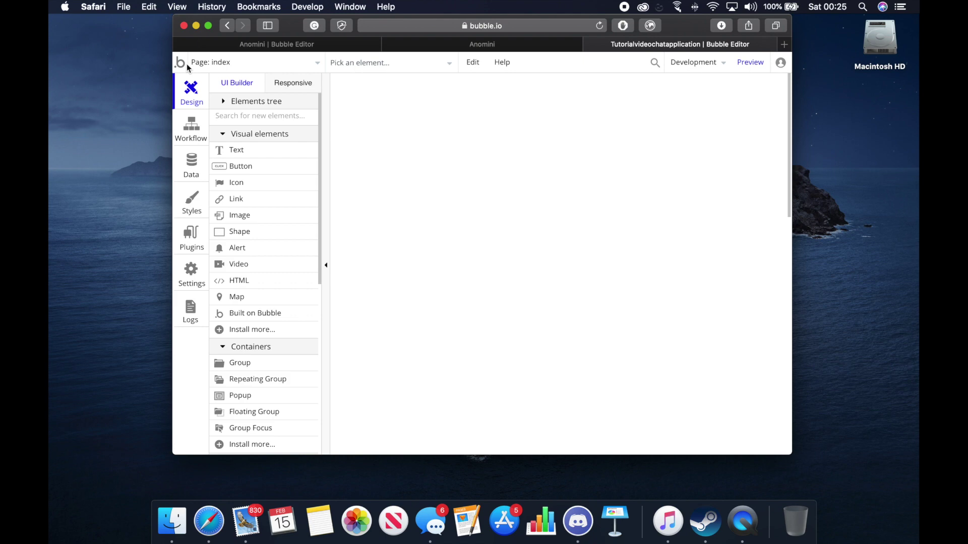
Review the app's list of pages and reusable elements, previewing 404 and reset_pw, and return to the index page
left_click(318, 66)
mouse_move(317, 108)
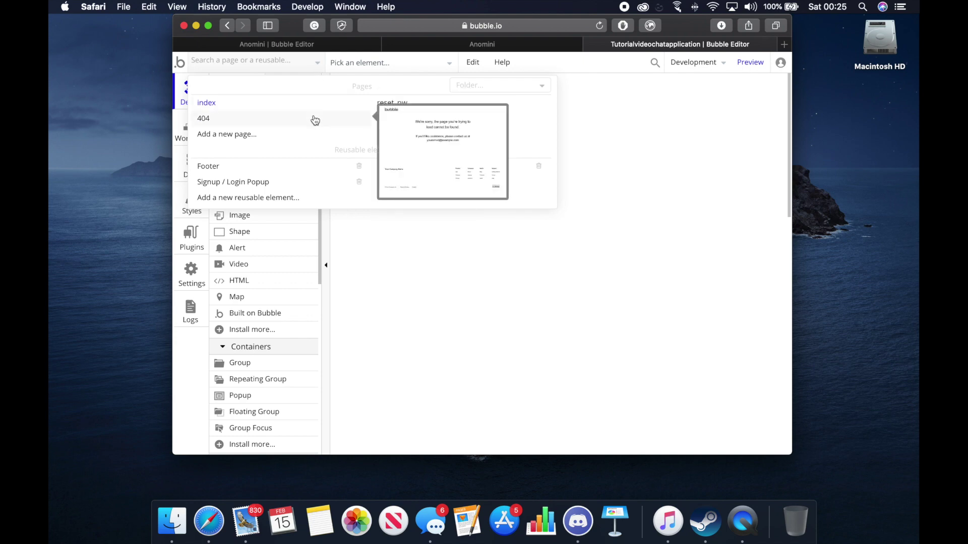
mouse_move(404, 112)
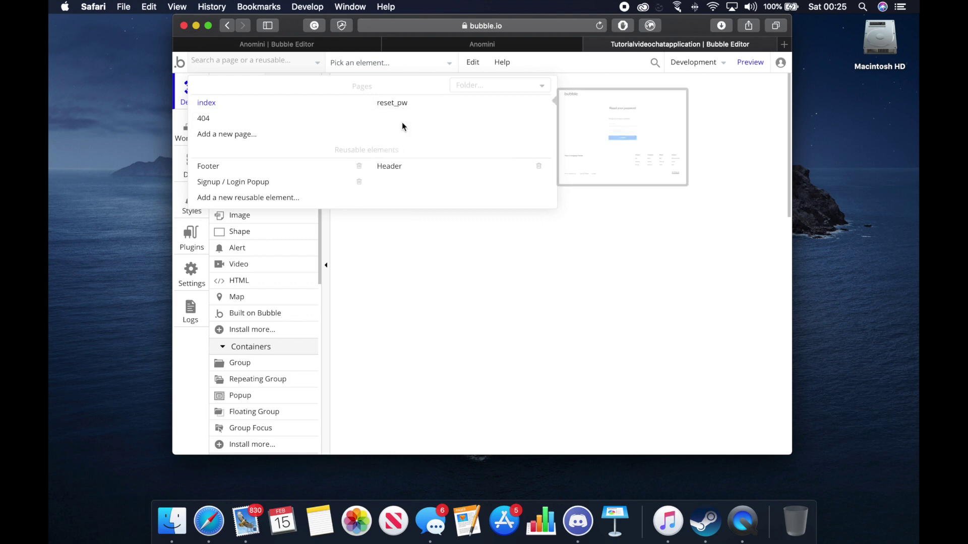
mouse_move(349, 137)
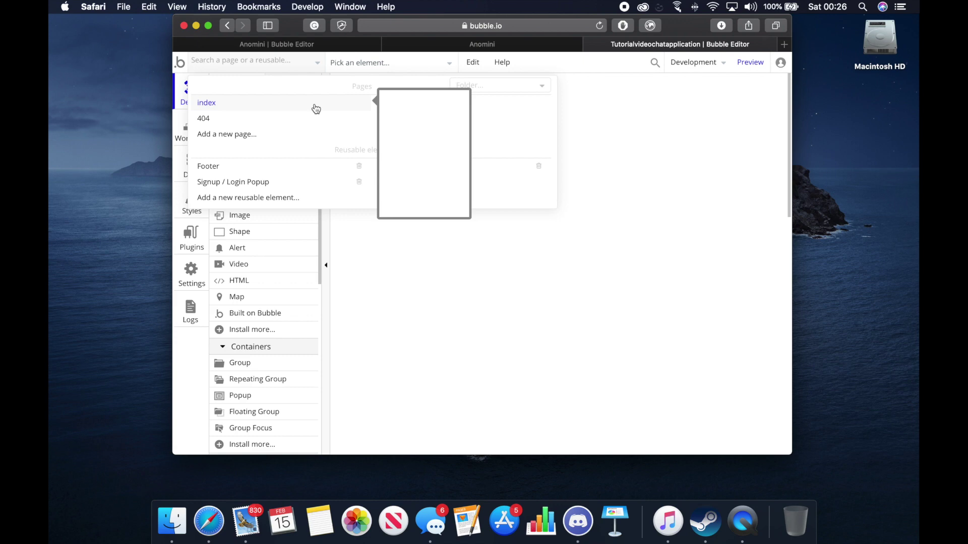
left_click(289, 108)
Look through the index page's element picker and the palette of visual elements and containers
left_click(391, 70)
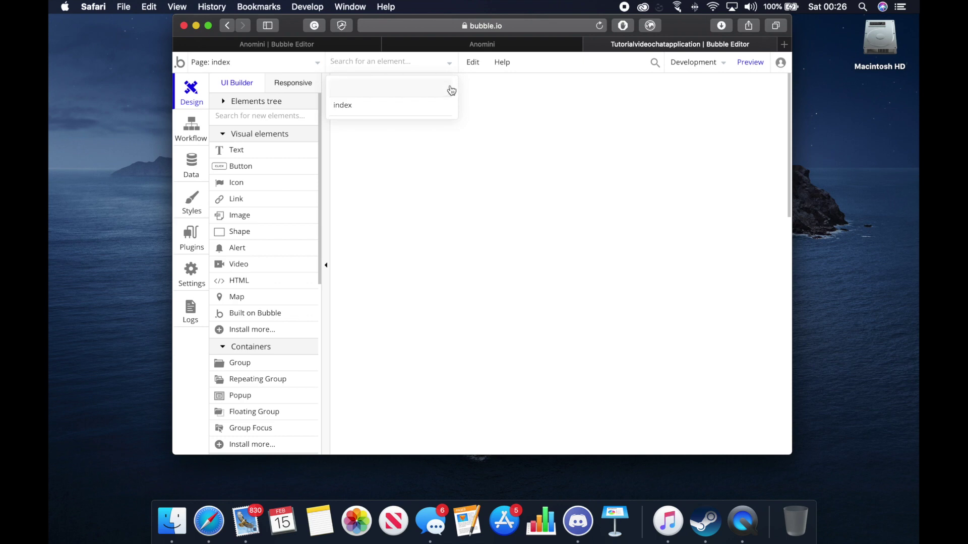
left_click(449, 69)
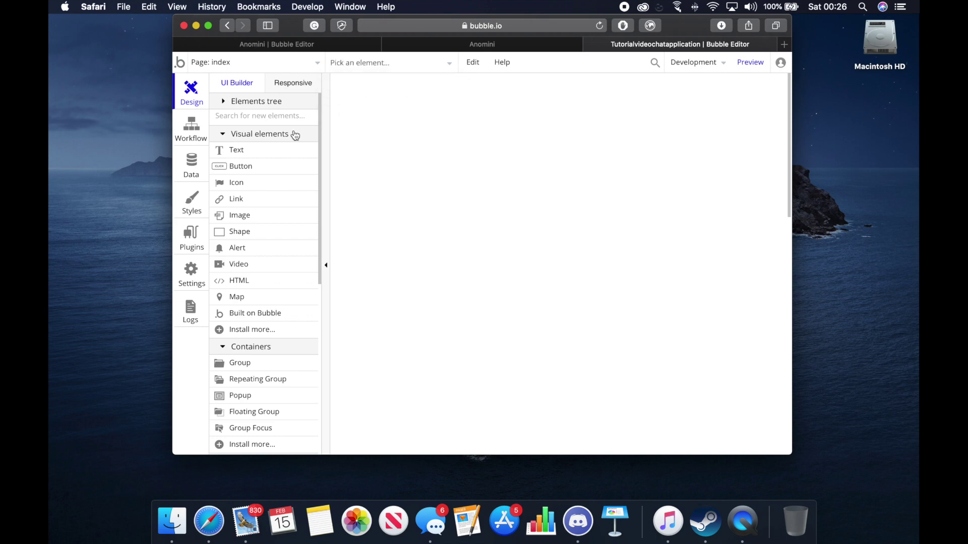
scroll(295, 134, "down", 2)
mouse_move(295, 135)
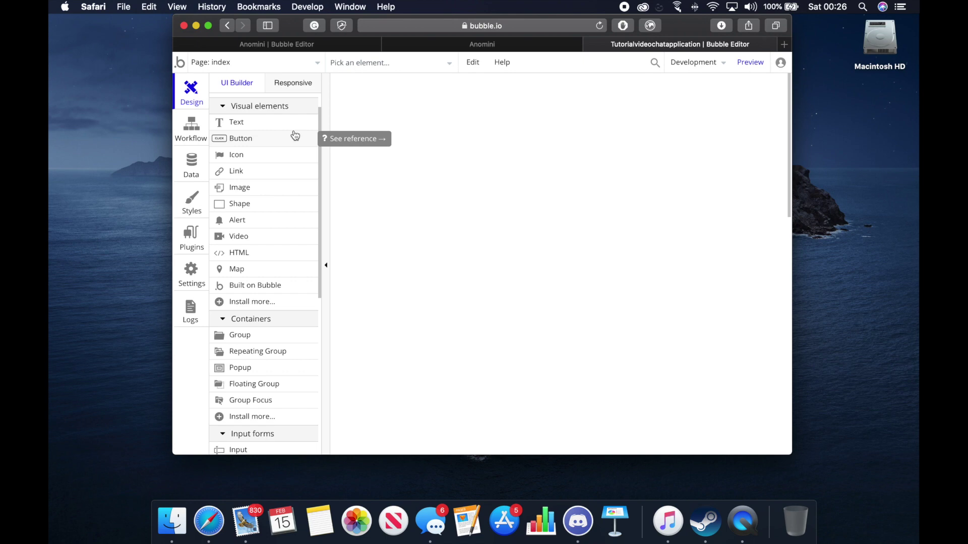
Review the editor's editing commands and its list of help lessons and resources, without choosing any
left_click(473, 63)
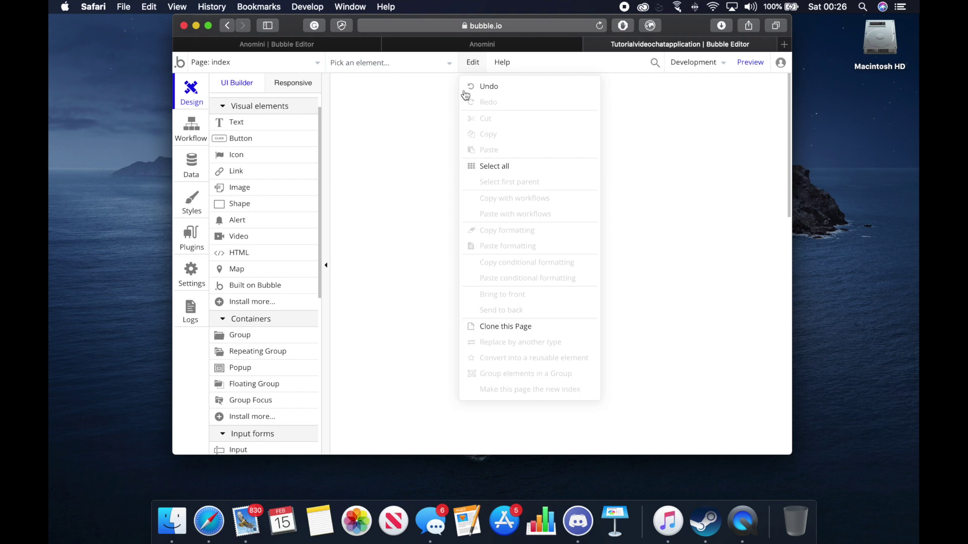
left_click(474, 64)
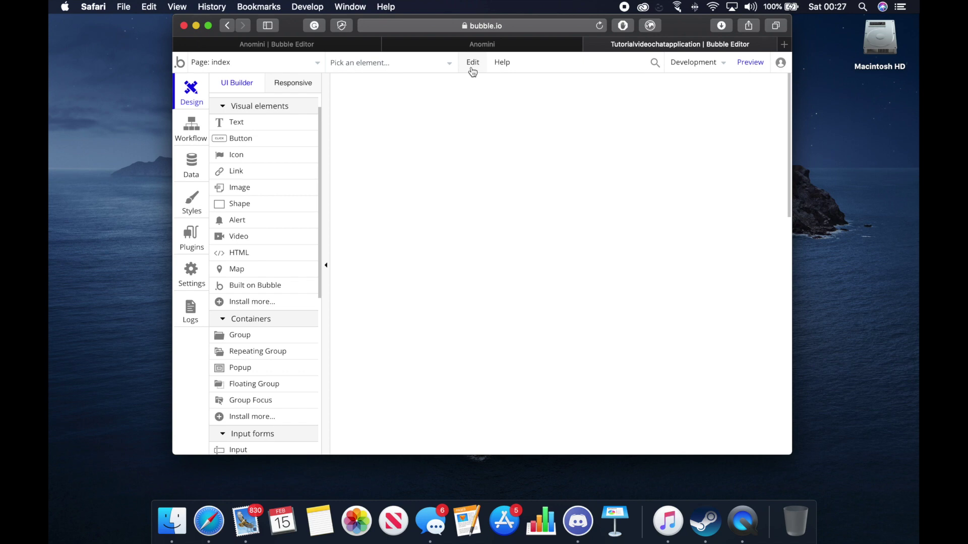
left_click(503, 63)
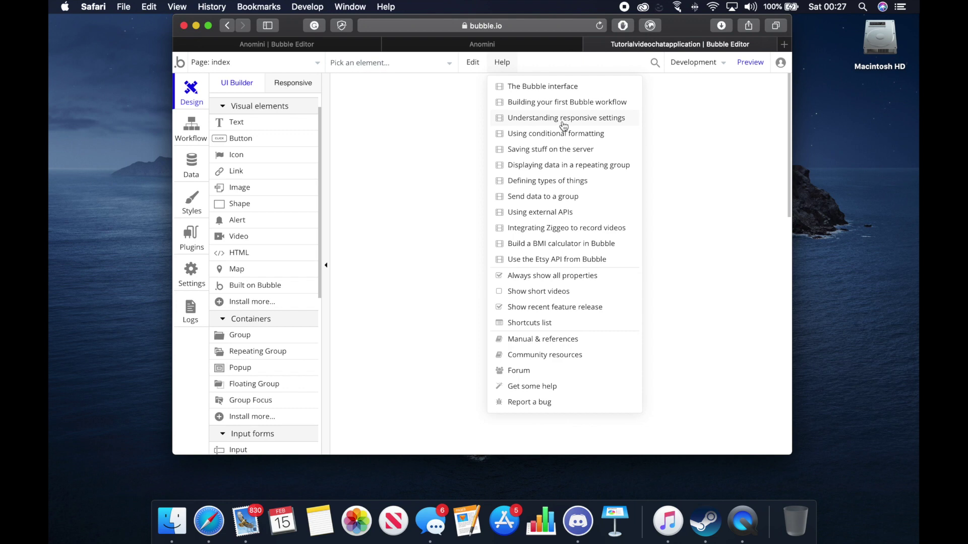
left_click(498, 67)
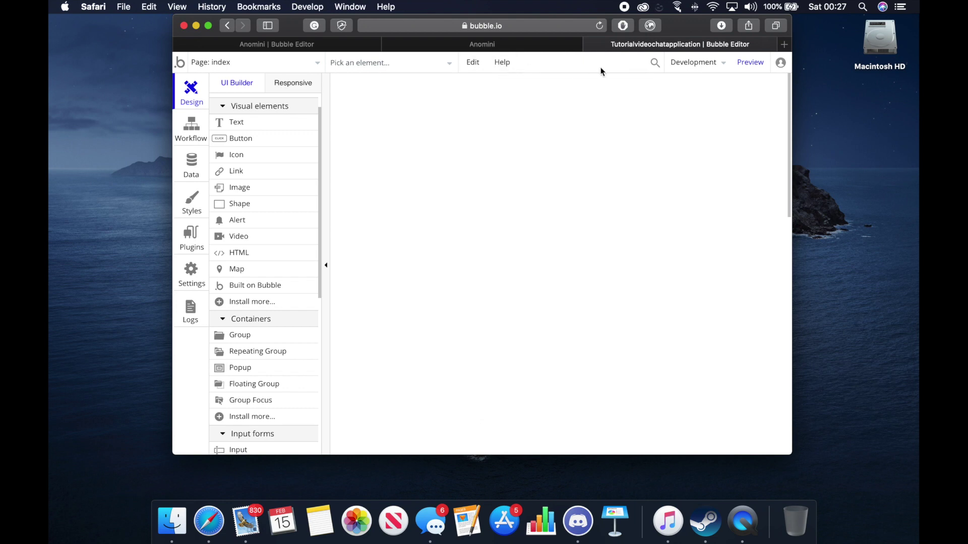
Examine the search criteria offered by the app search tool, dismiss Siri, and close the tool without searching
left_click(656, 70)
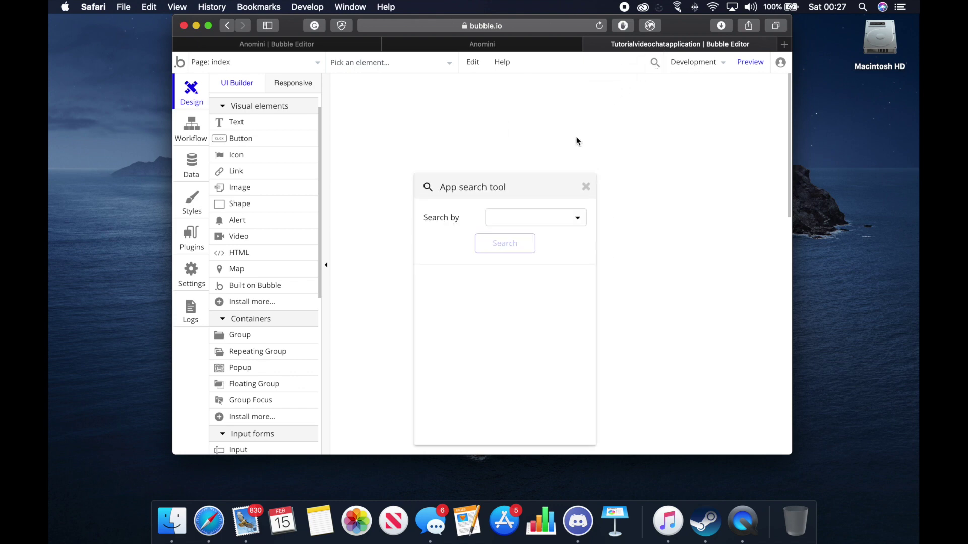
left_click(550, 226)
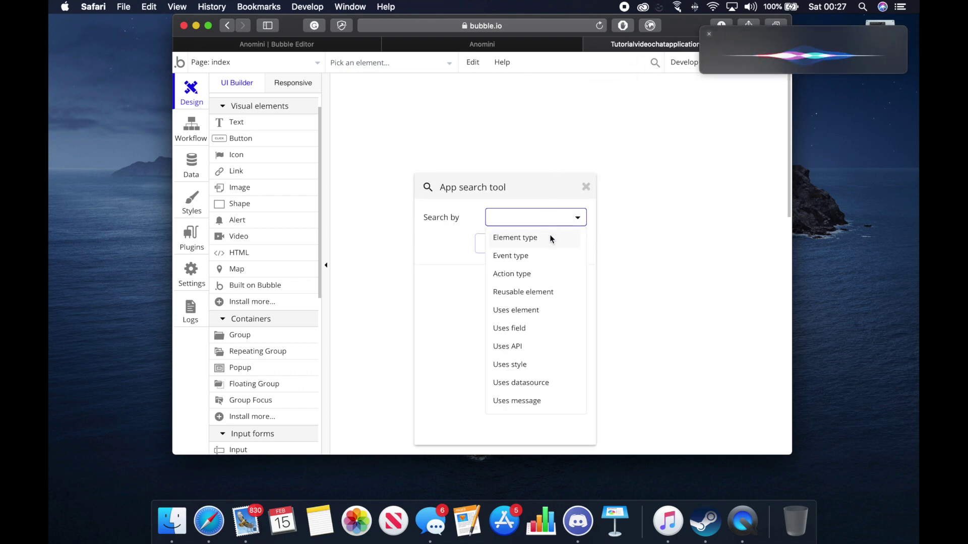
left_click(721, 34)
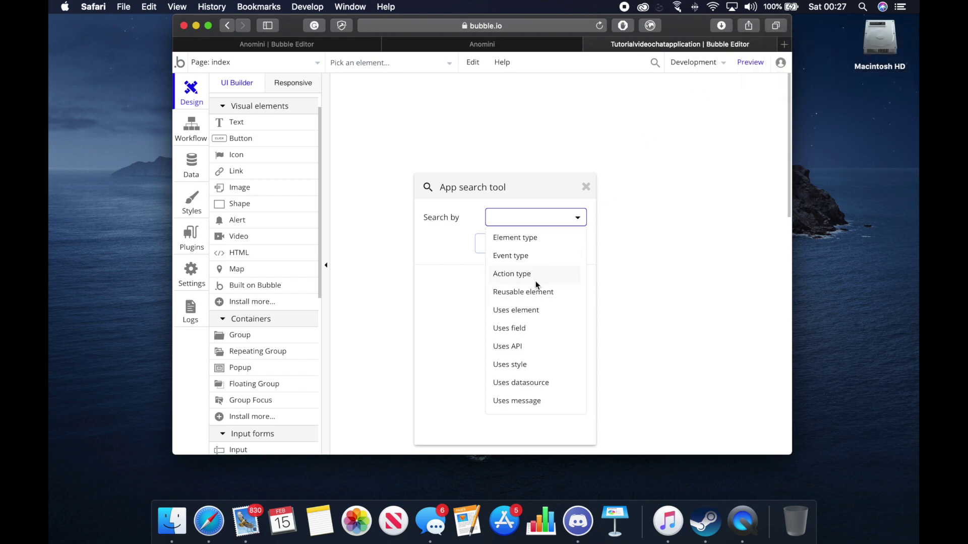
left_click(578, 217)
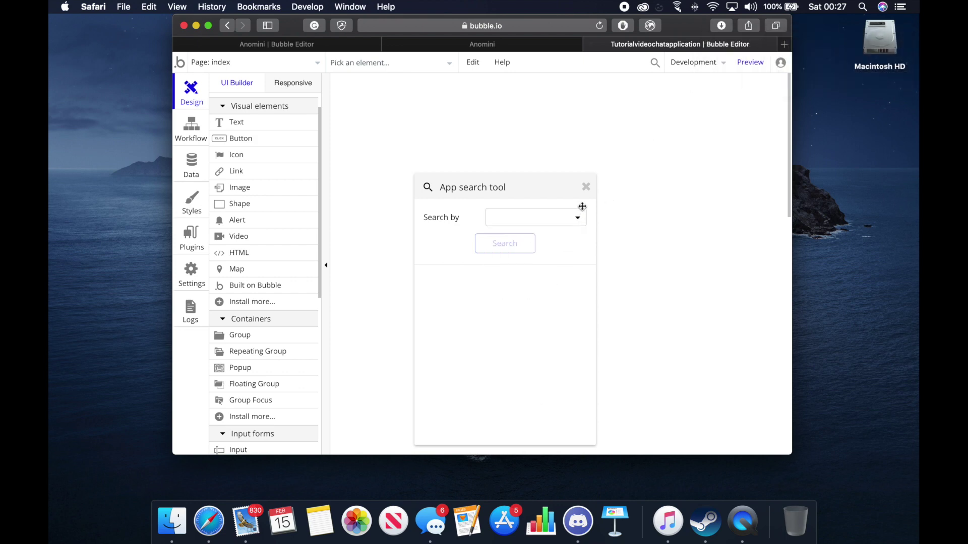
left_click(587, 188)
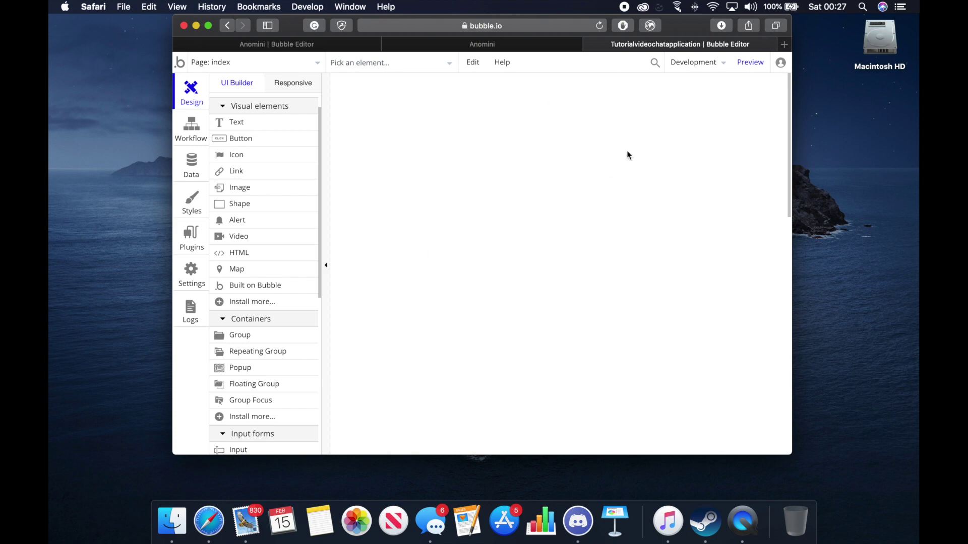
Preview the index page in the browser, return to the editor, and review the account options
left_click(756, 69)
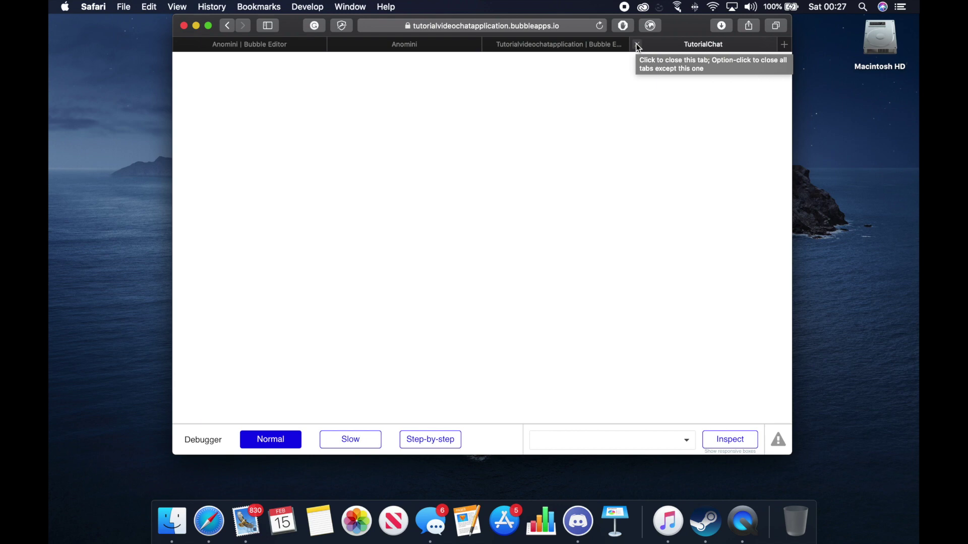
left_click(637, 44)
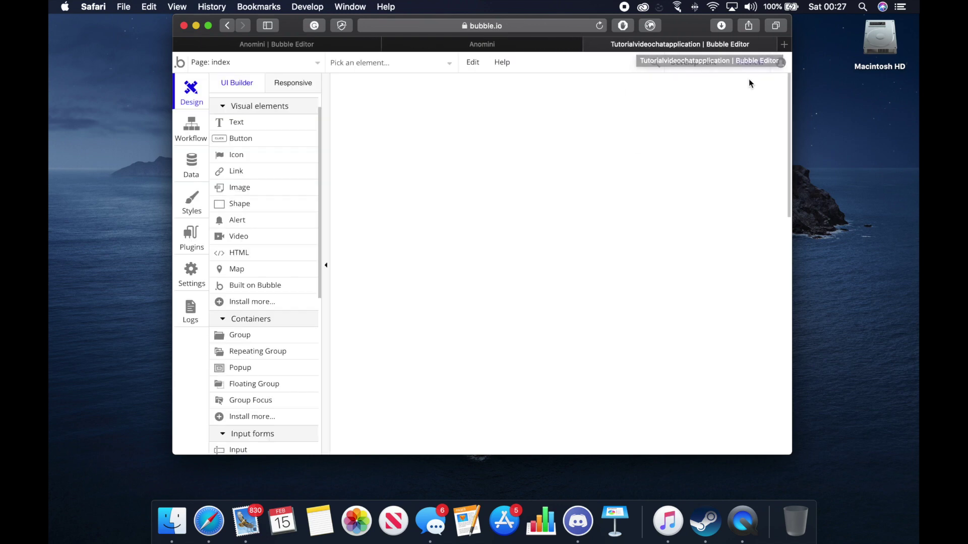
left_click(782, 64)
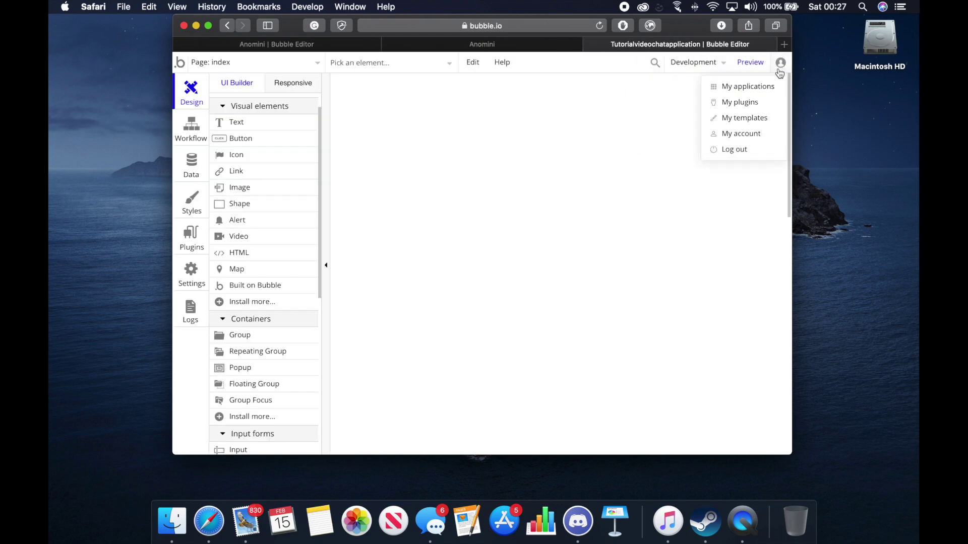
left_click(780, 62)
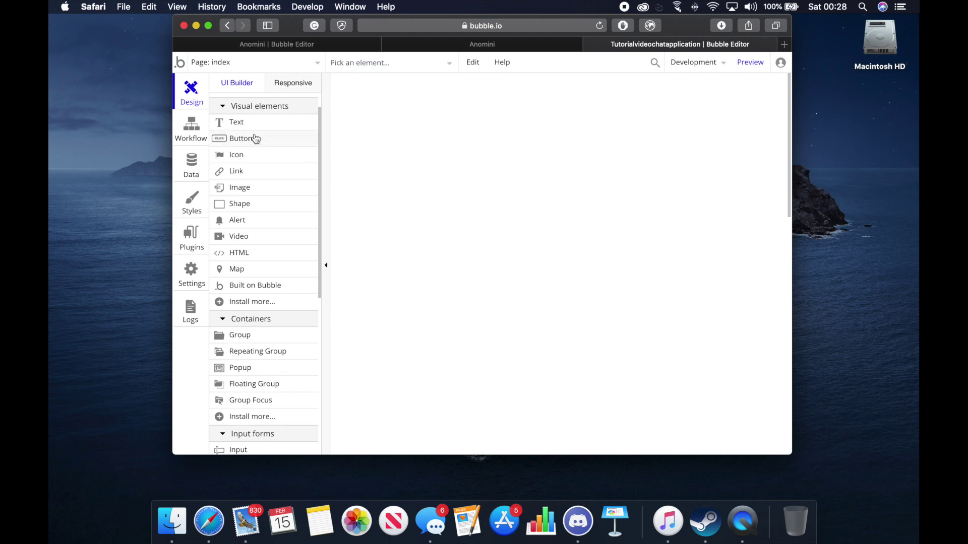
Place a button in the upper part of the index page at about X 232, Y 121
left_click_drag(256, 138, 455, 144)
left_click(718, 125)
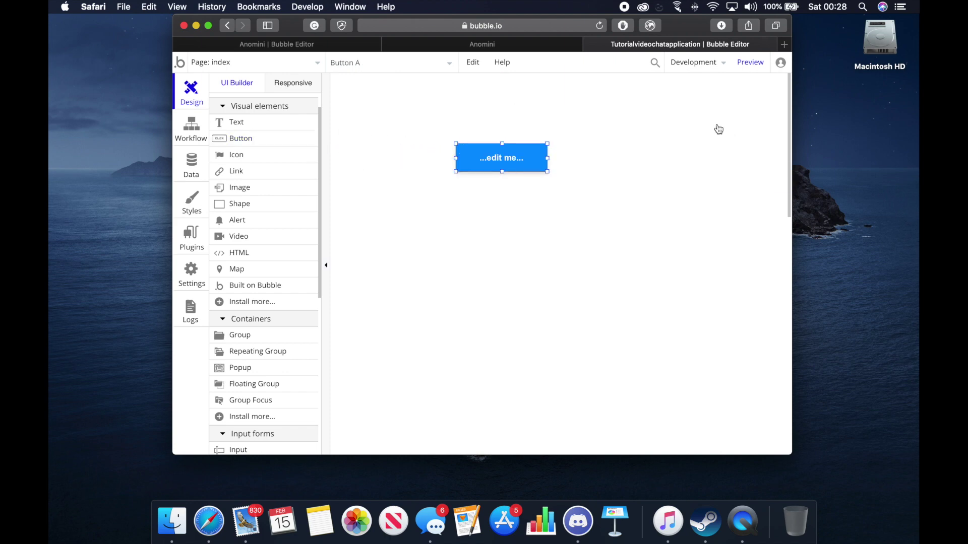
left_click_drag(530, 153, 540, 161)
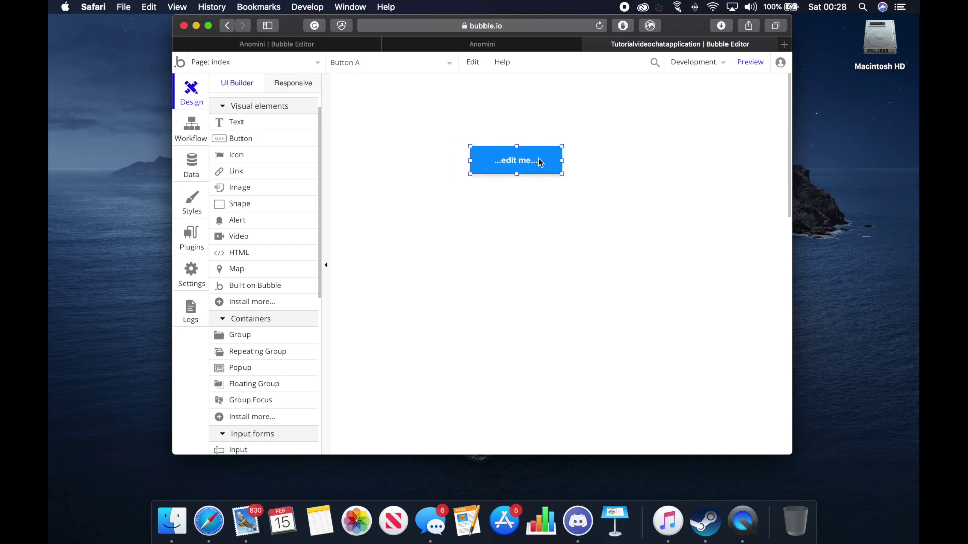
Open the new button's properties, move them clear of the button, and set its caption to Click Me
double_click(538, 158)
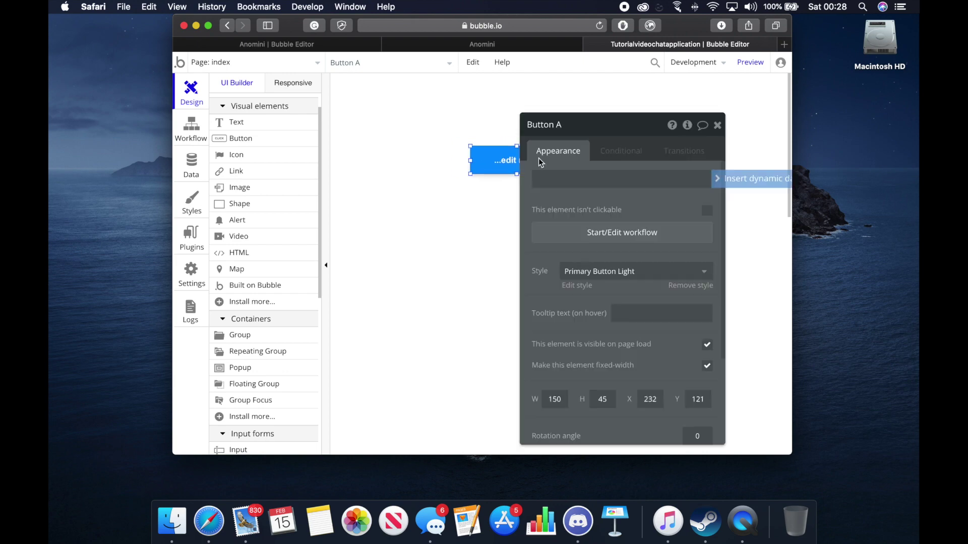
left_click_drag(573, 131, 635, 101)
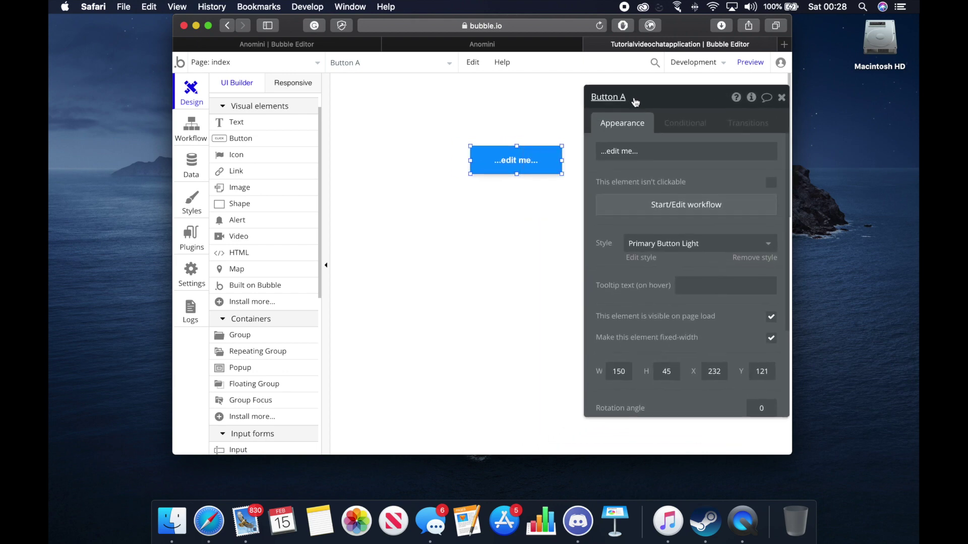
left_click(676, 149)
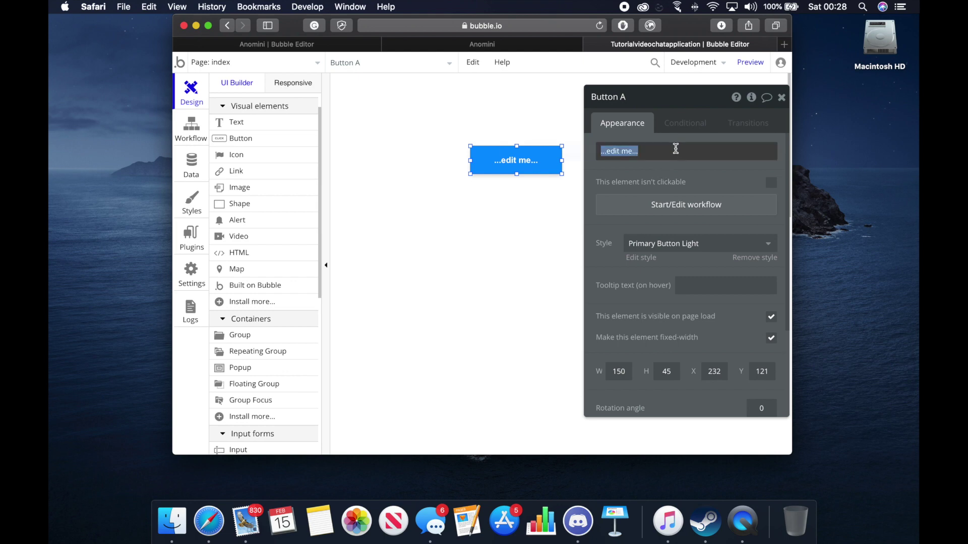
key("BackSpace")
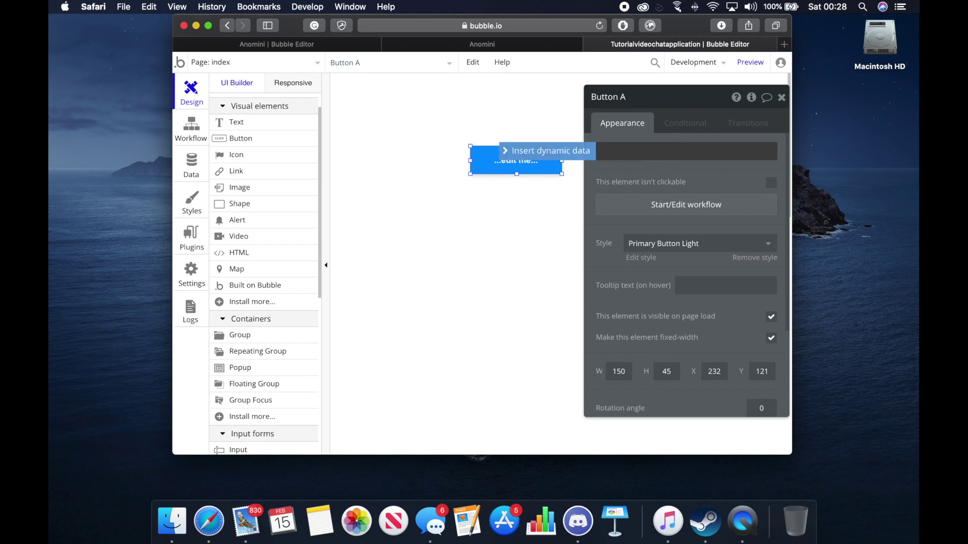
type("Click Me")
left_click(676, 162)
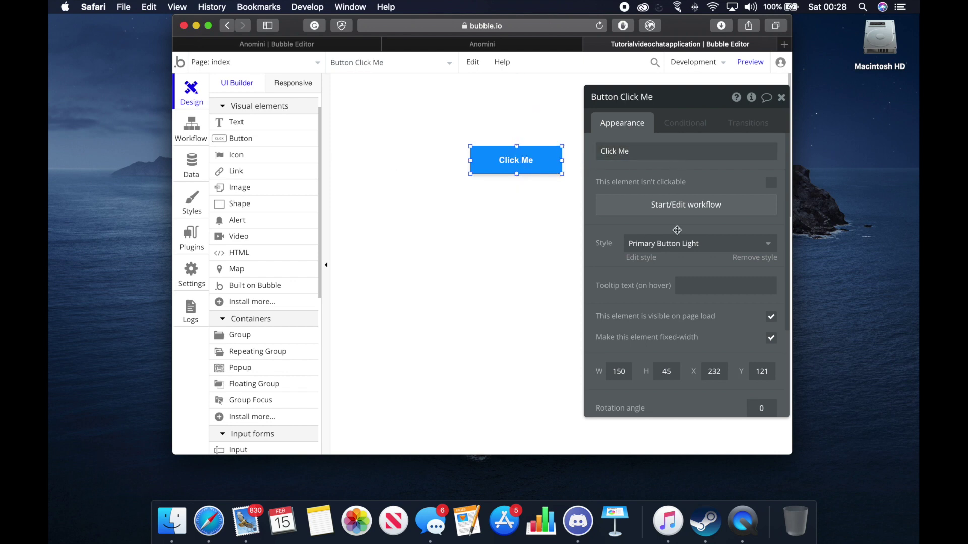
Try the Caution and Outline styles on the Click Me button and settle on Success Button Light
scroll(676, 230, "down", 1)
left_click(682, 221)
left_click(687, 258)
left_click(687, 227)
left_click(676, 277)
left_click(676, 224)
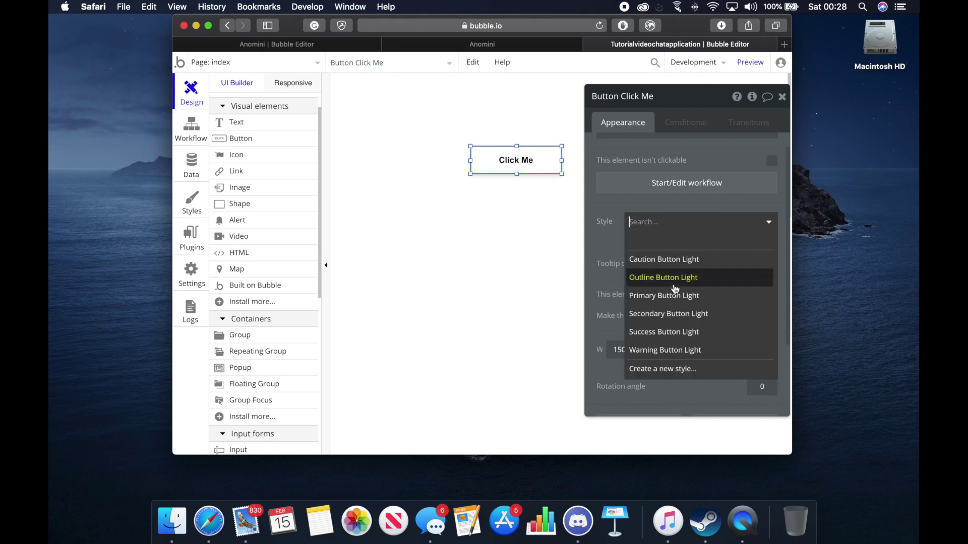
left_click(664, 332)
Review the Click Me button's layout properties and shrink it to about 134 wide by 39 high from its lower-left corner
scroll(725, 336, "down", 3)
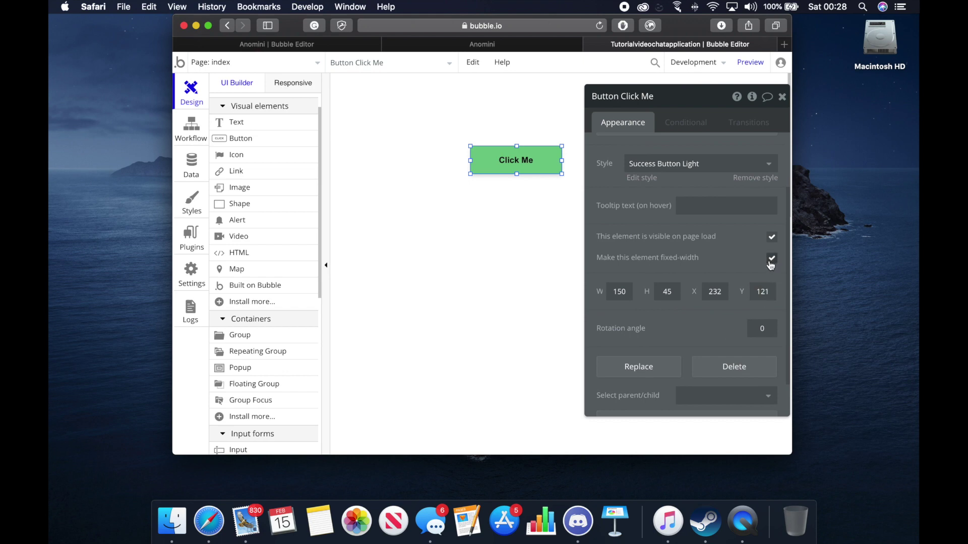
scroll(629, 311, "down", 1)
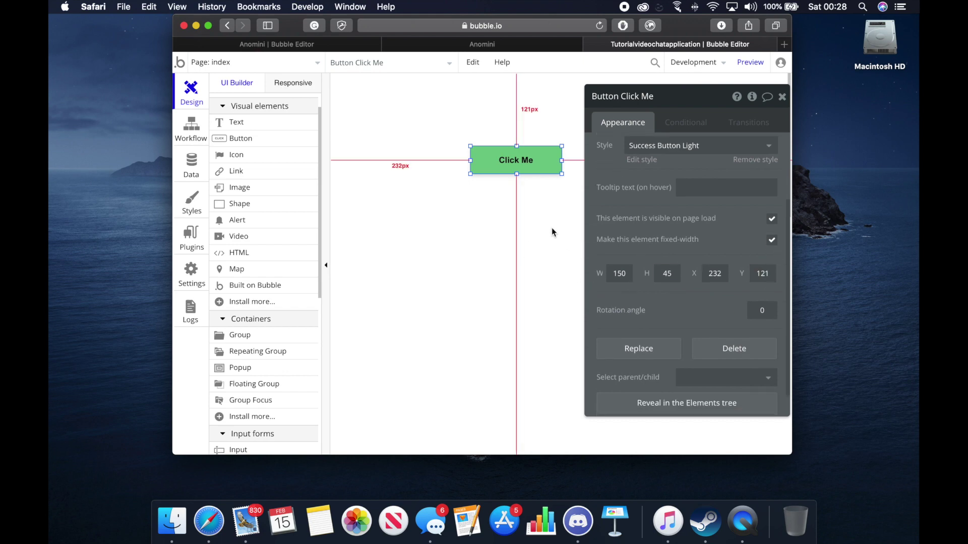
mouse_move(470, 174)
left_mouse_down()
mouse_move(447, 186)
mouse_move(411, 245)
mouse_move(480, 171)
left_mouse_up()
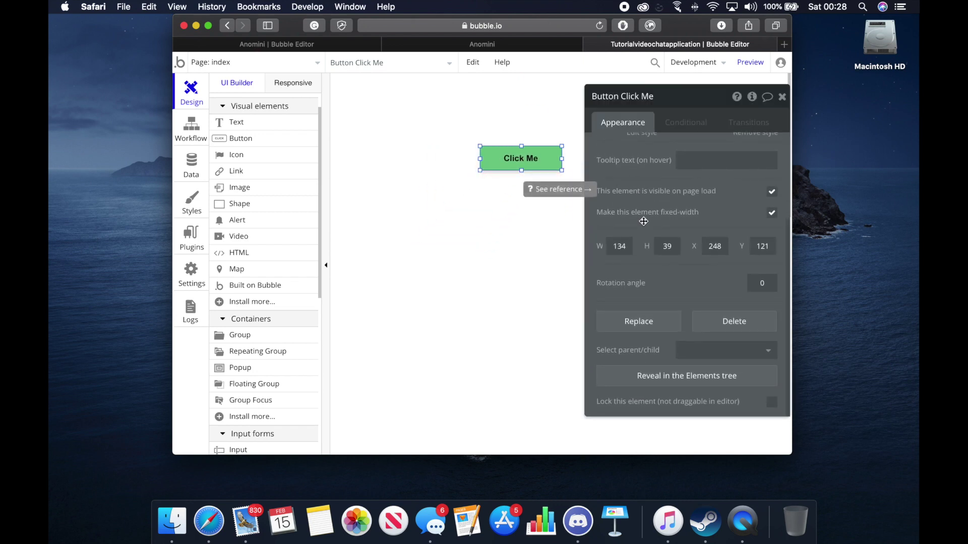
Review the Click Me button's Conditional and Transitions settings, and delete the button from the page
scroll(644, 221, "up", 4)
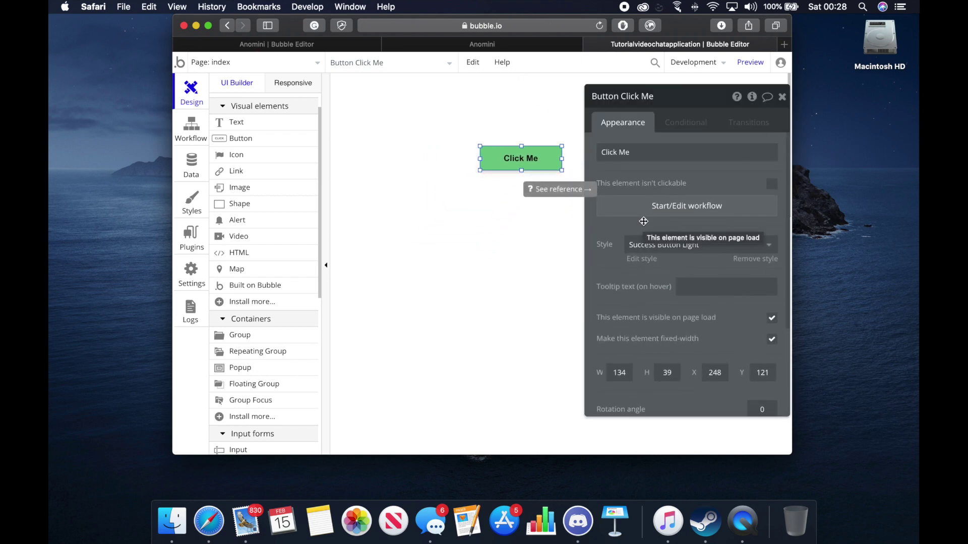
left_click(690, 132)
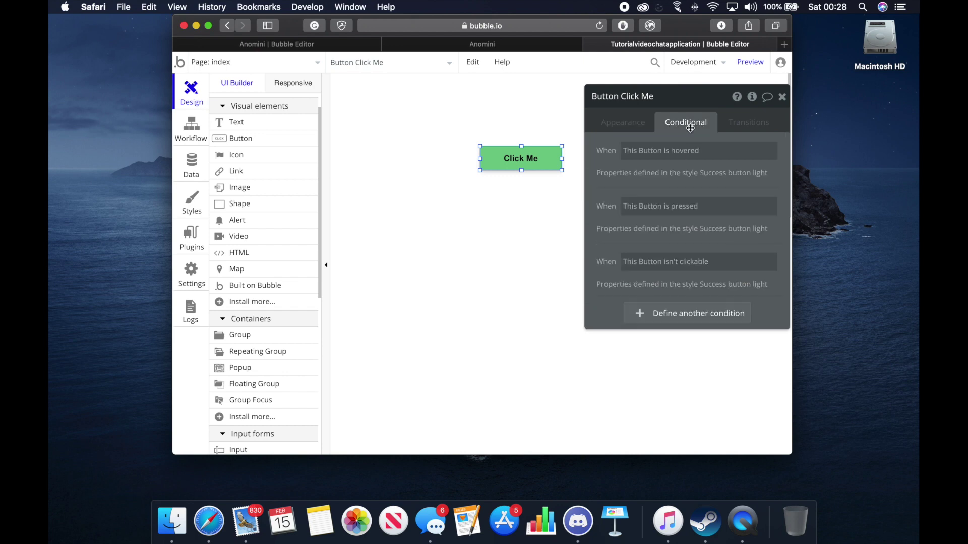
left_click(740, 131)
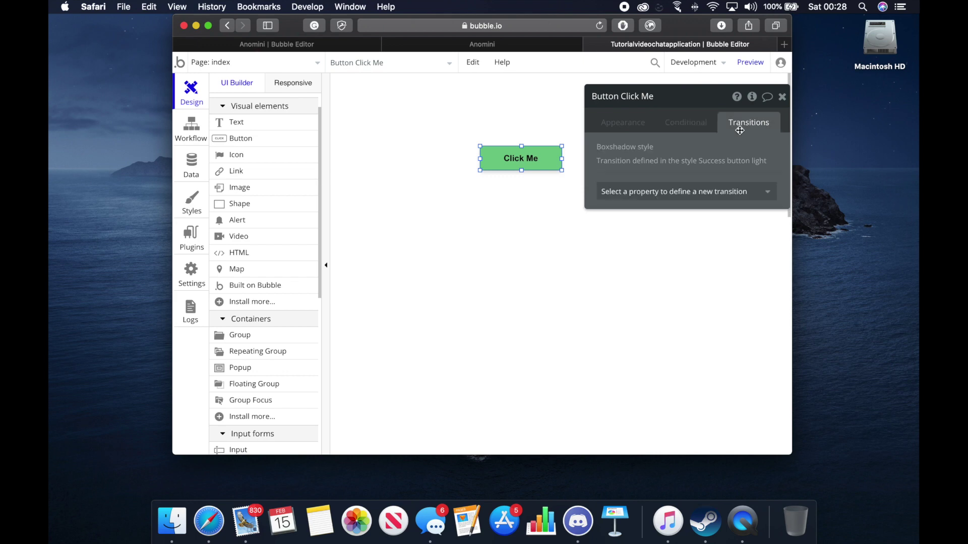
right_click(531, 164)
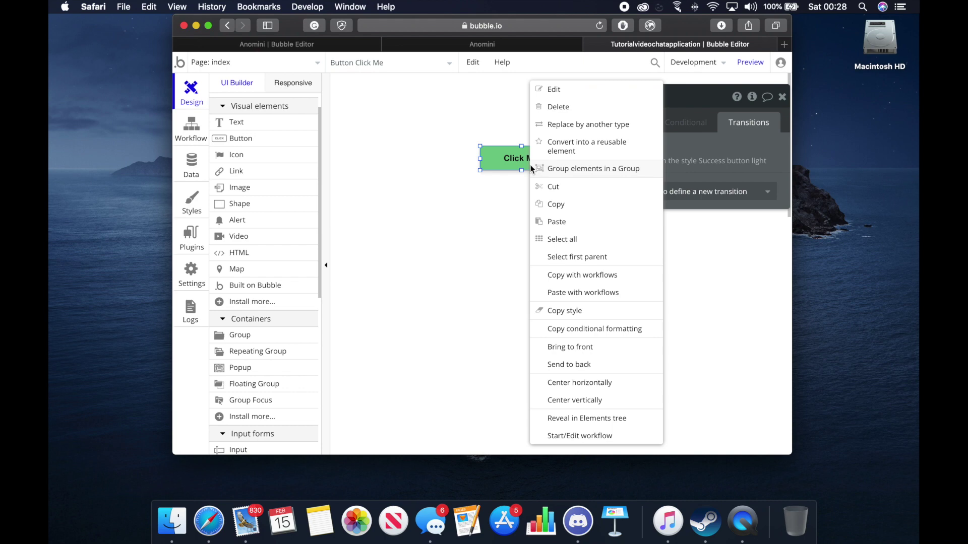
left_click(565, 110)
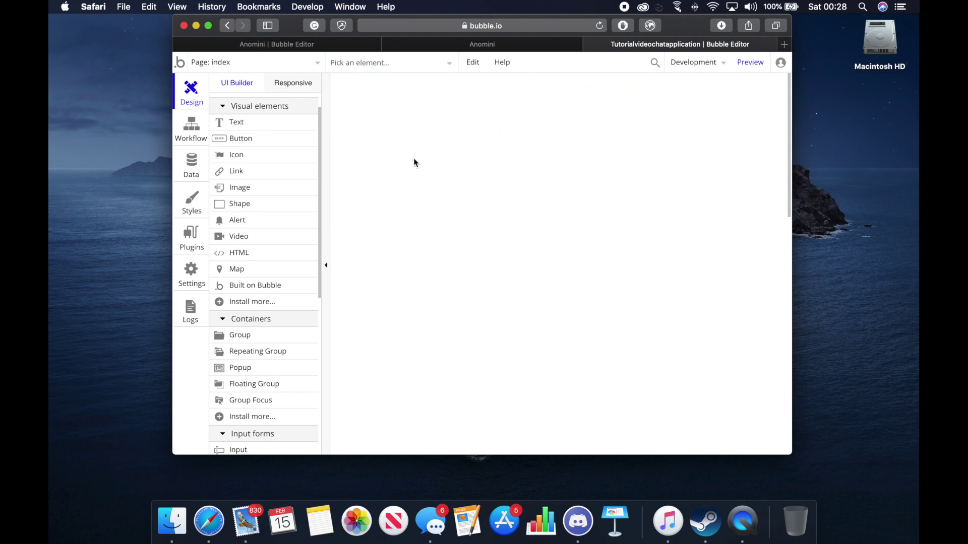
Look through the visual elements, containers, input forms, reusable elements and templates on offer, and open the page's workflow view
scroll(291, 188, "down", 5)
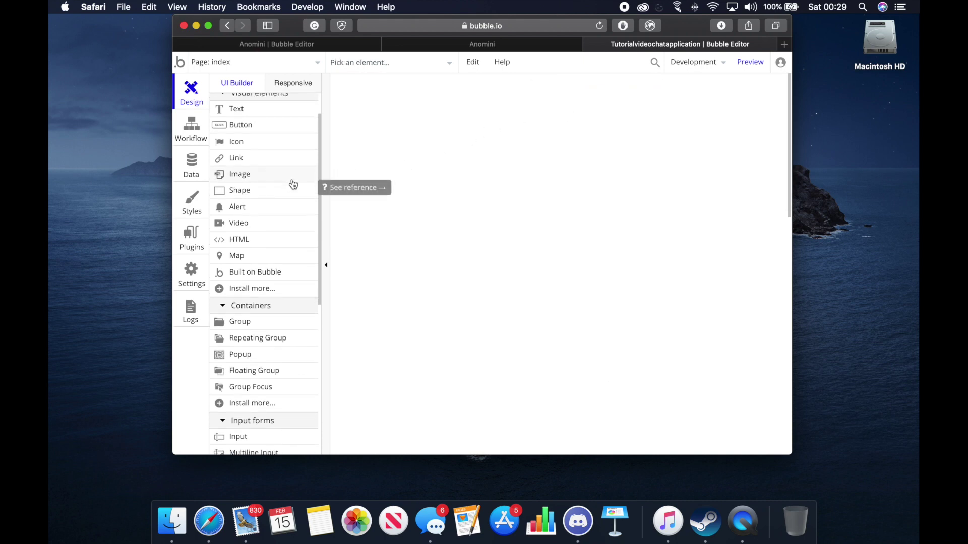
scroll(292, 184, "down", 7)
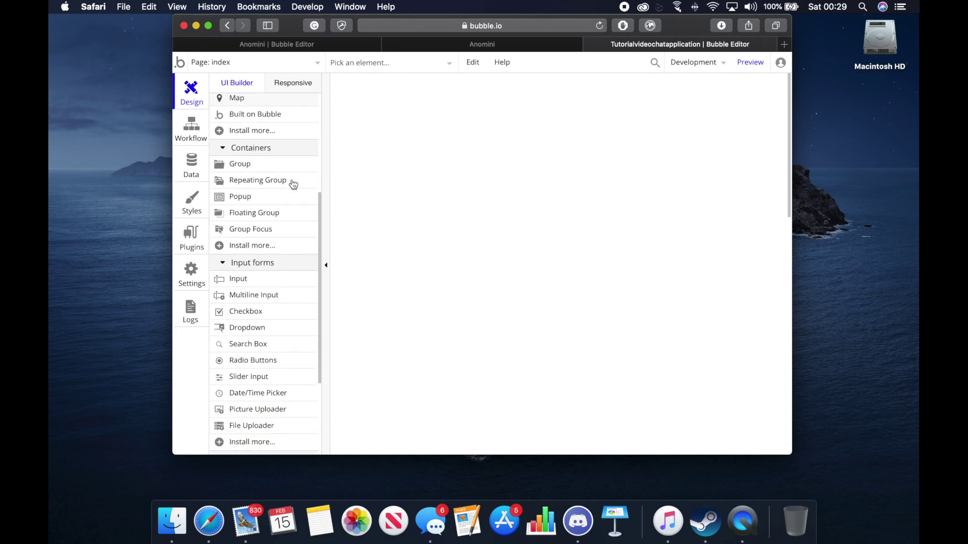
scroll(293, 185, "down", 2)
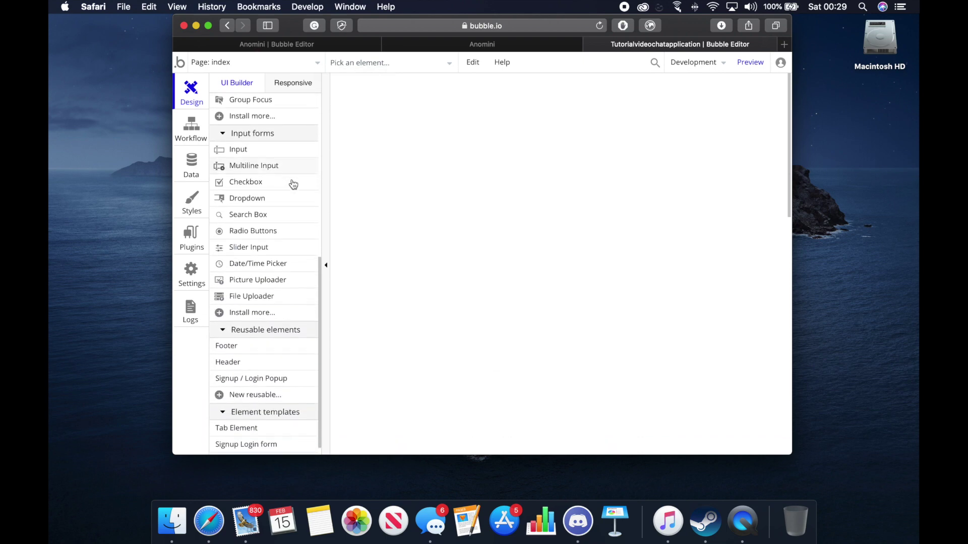
scroll(293, 184, "up", 1)
scroll(293, 185, "up", 3)
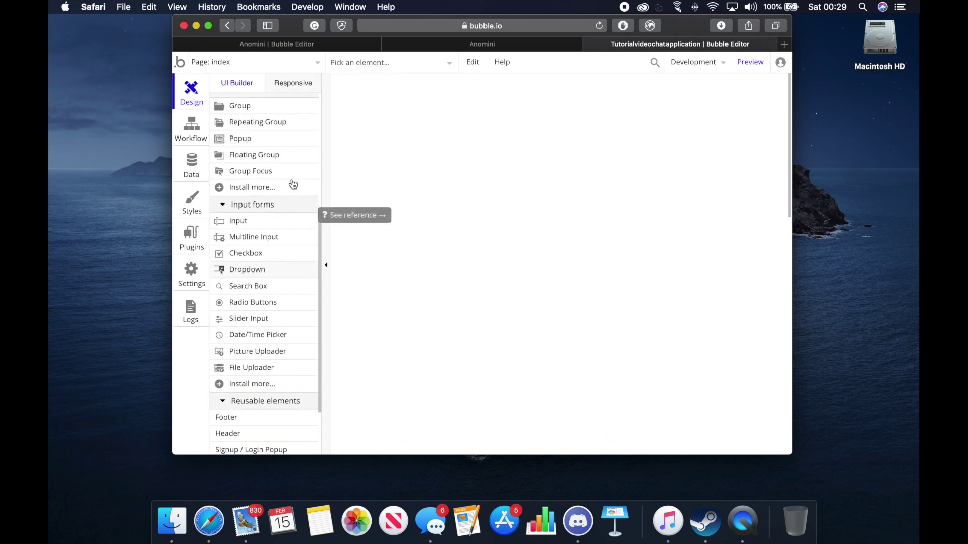
scroll(294, 192, "up", 3)
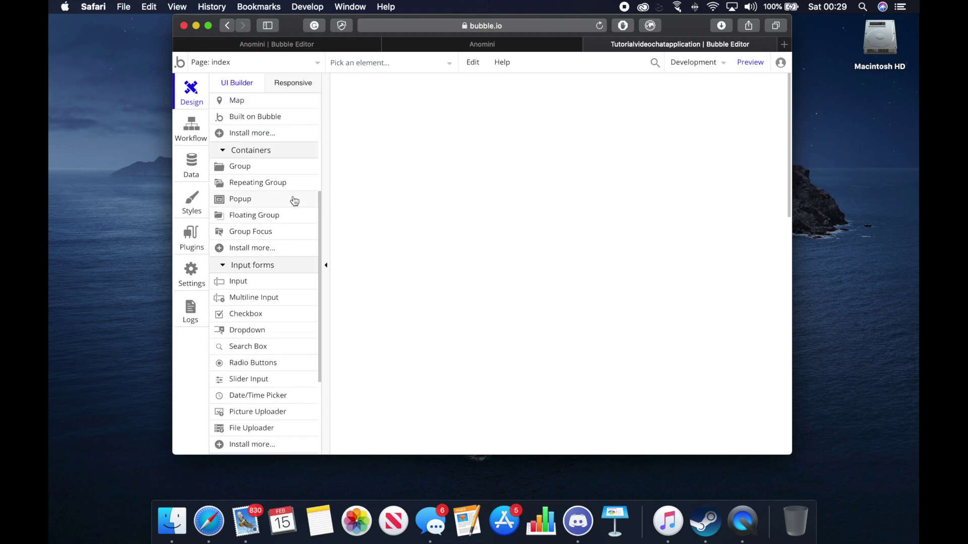
mouse_move(294, 200)
scroll(256, 167, "up", 9)
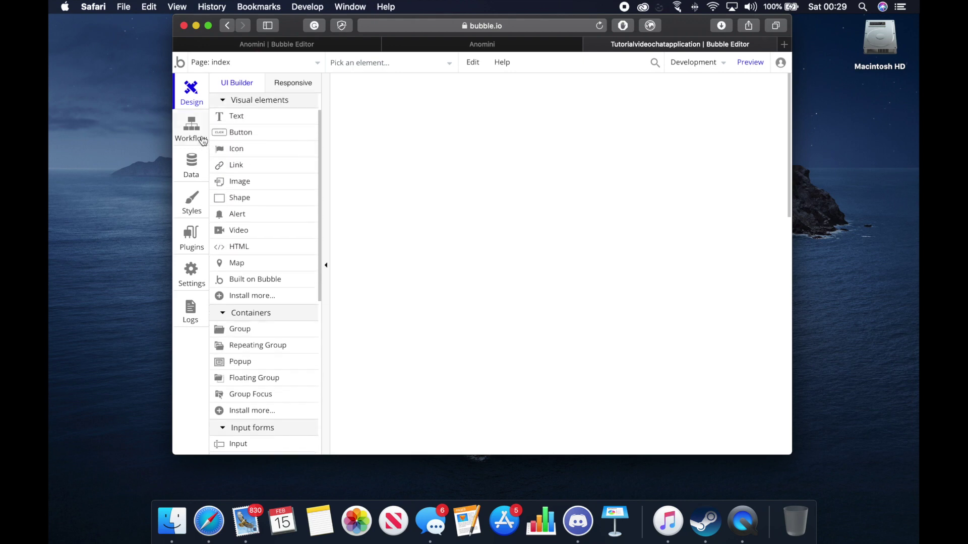
left_click(202, 139)
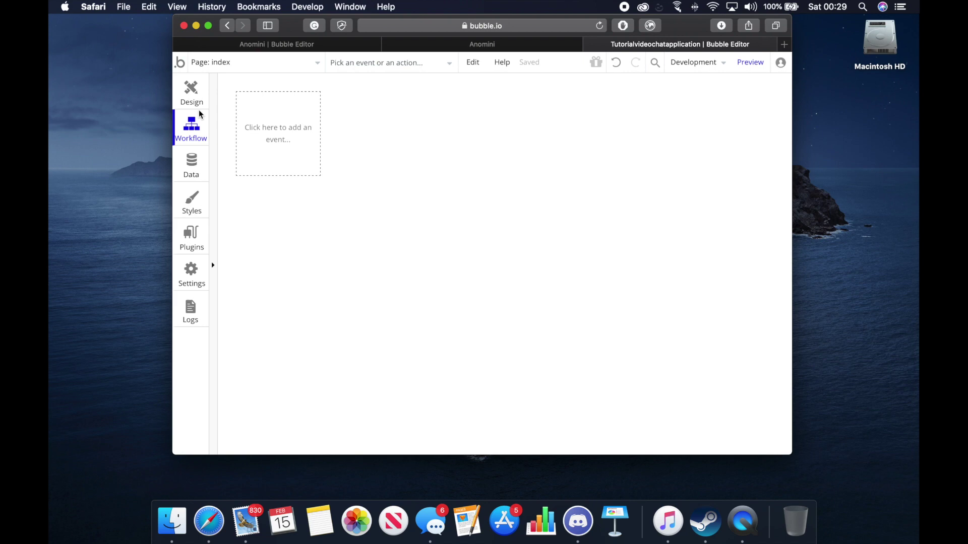
Place a new button on the index page's design and move it to X 230, Y 157
left_click(195, 98)
left_click(241, 132)
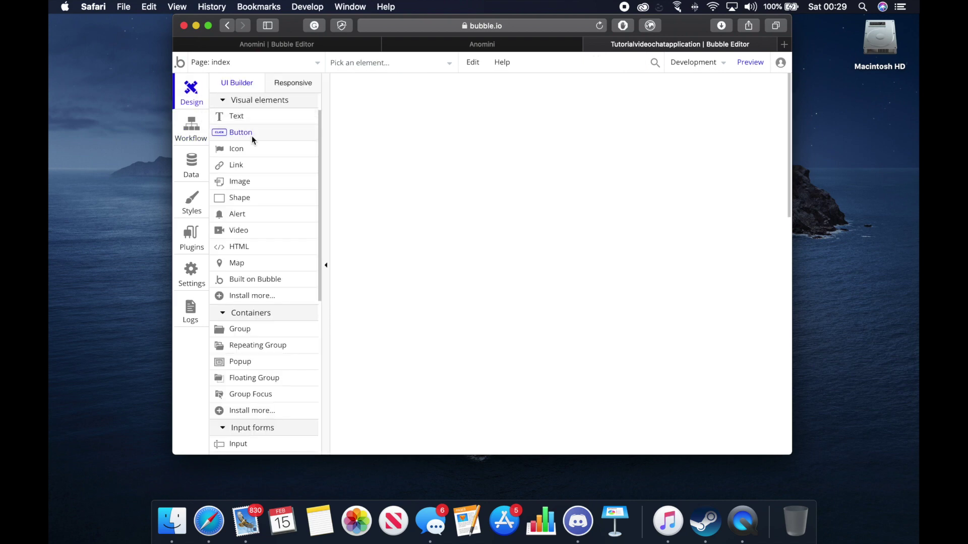
left_click(510, 161)
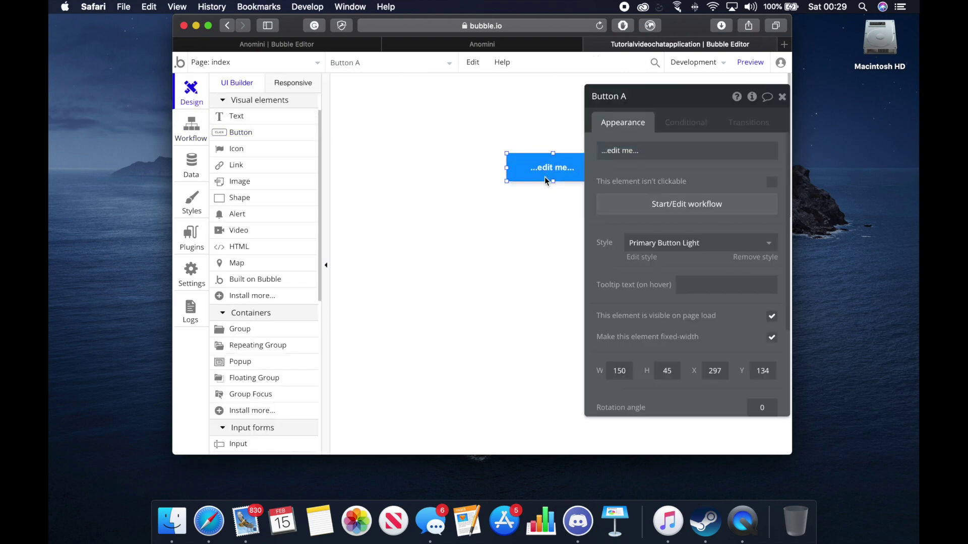
left_click_drag(547, 180, 508, 194)
Change the new button's caption to Click Me
left_click(644, 151)
key("BackSpace")
key("BackSpace")
key("BackSpace")
key("BackSpace")
key("BackSpace")
key("BackSpace")
key("BackSpace")
key("BackSpace")
key("BackSpace")
key("BackSpace")
key("BackSpace")
key("BackSpace")
type("Click Me")
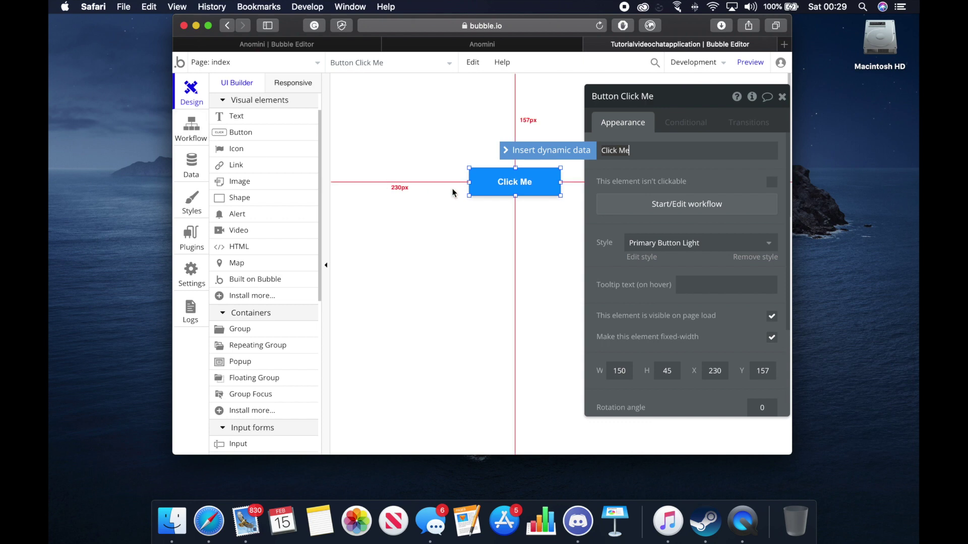
Create a workflow for the Click Me button, review the action categories, and add a Hide action targeting that button
left_click(666, 208)
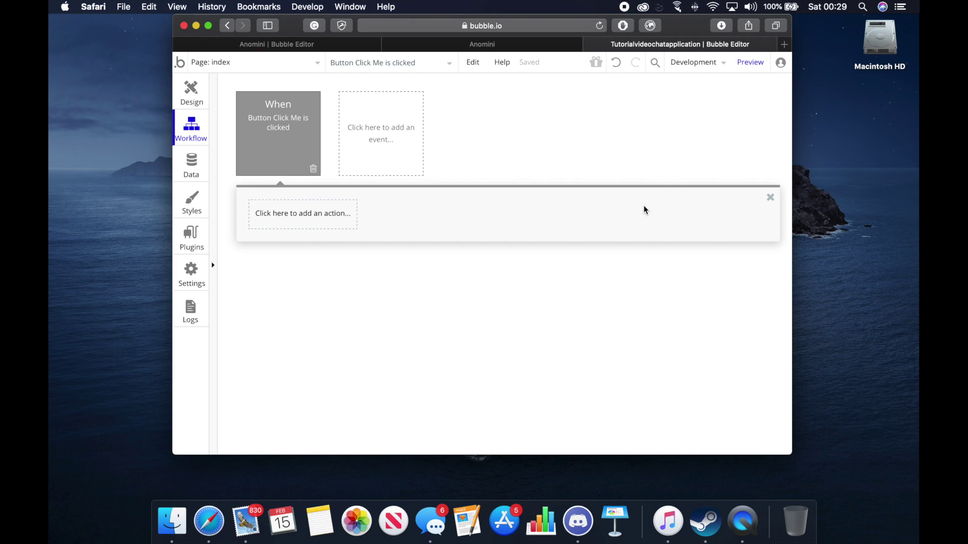
left_click(300, 217)
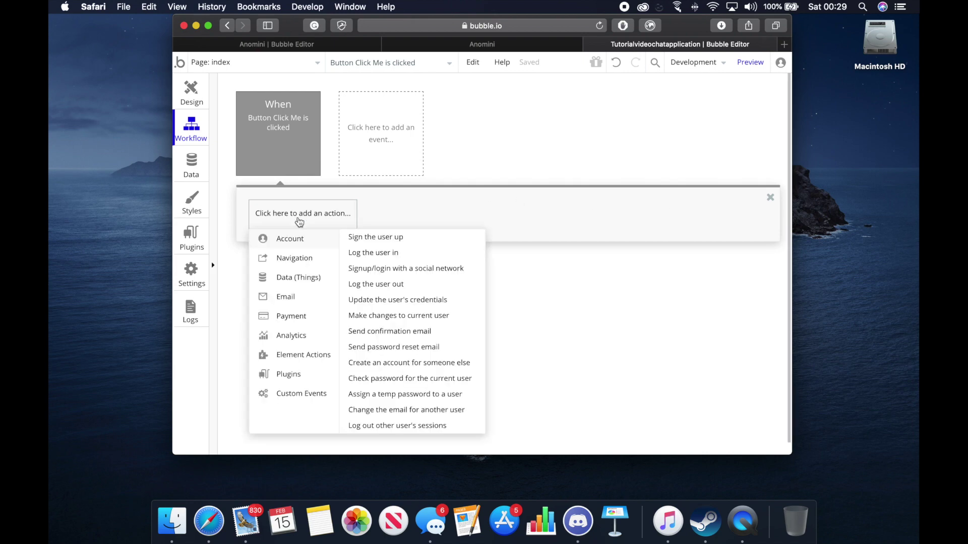
mouse_move(298, 258)
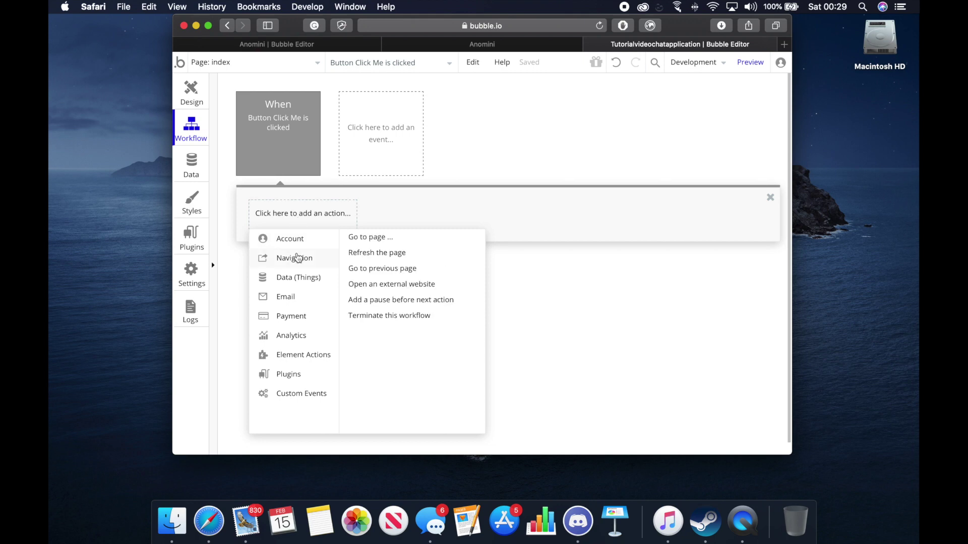
mouse_move(299, 277)
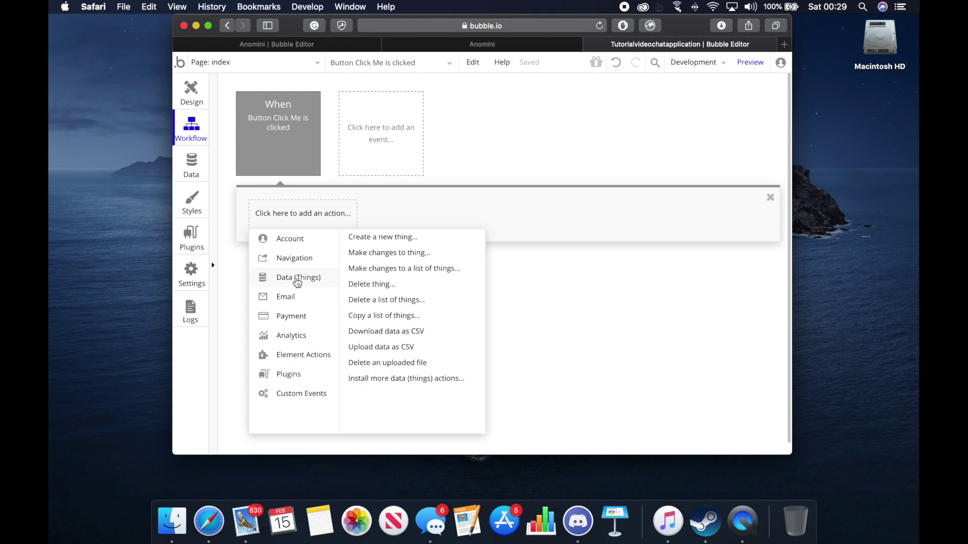
mouse_move(294, 376)
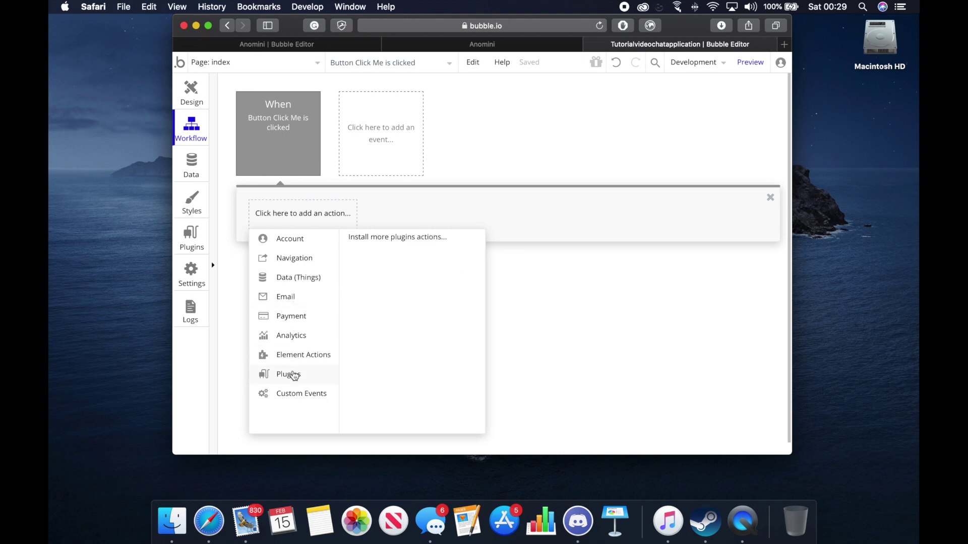
mouse_move(300, 241)
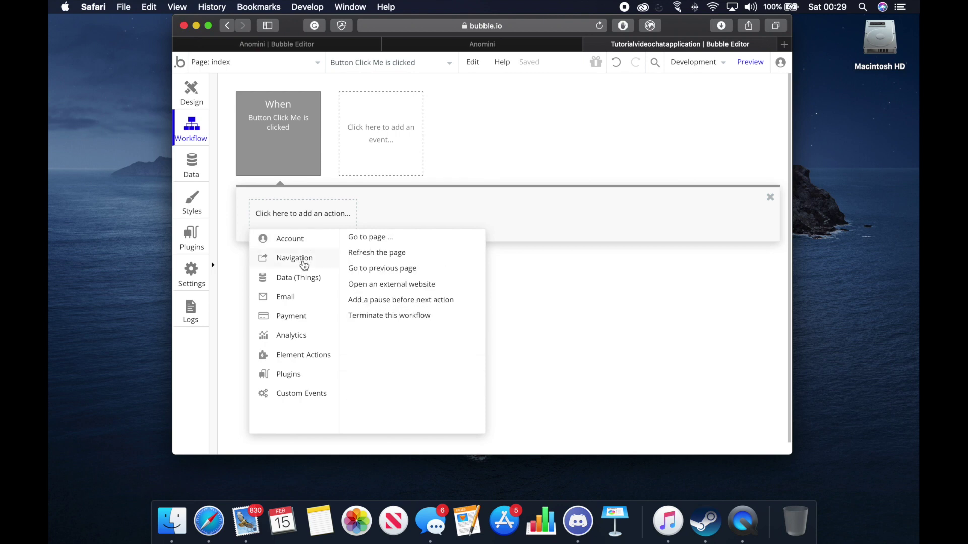
mouse_move(303, 397)
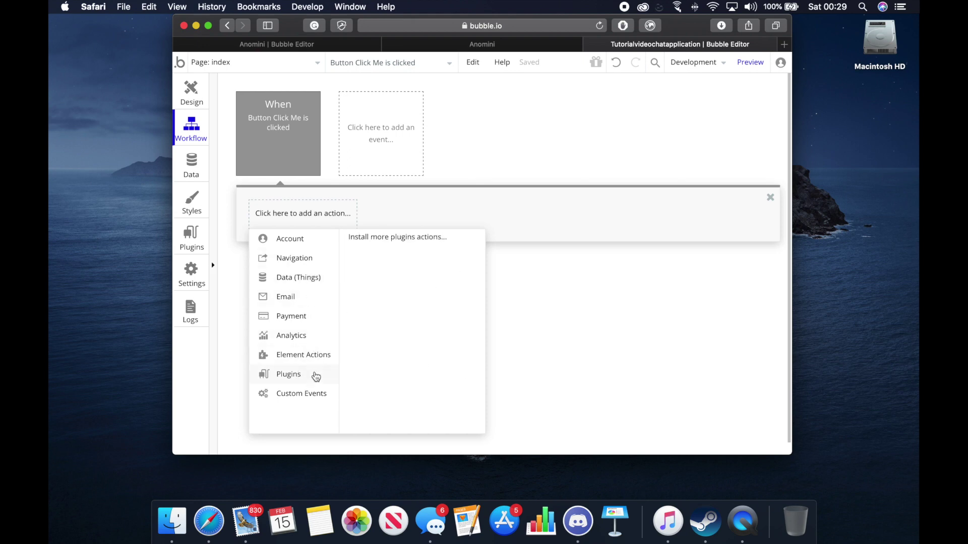
mouse_move(319, 354)
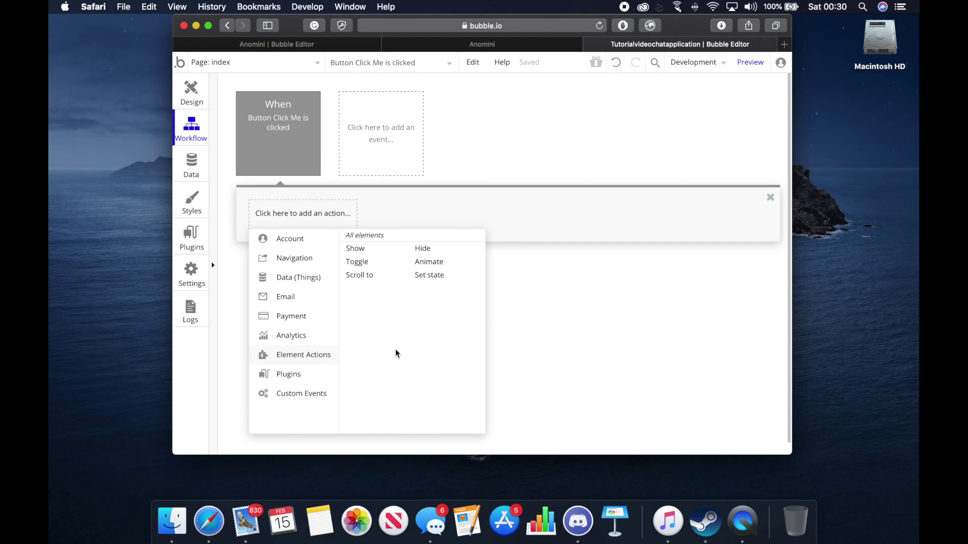
left_click(420, 249)
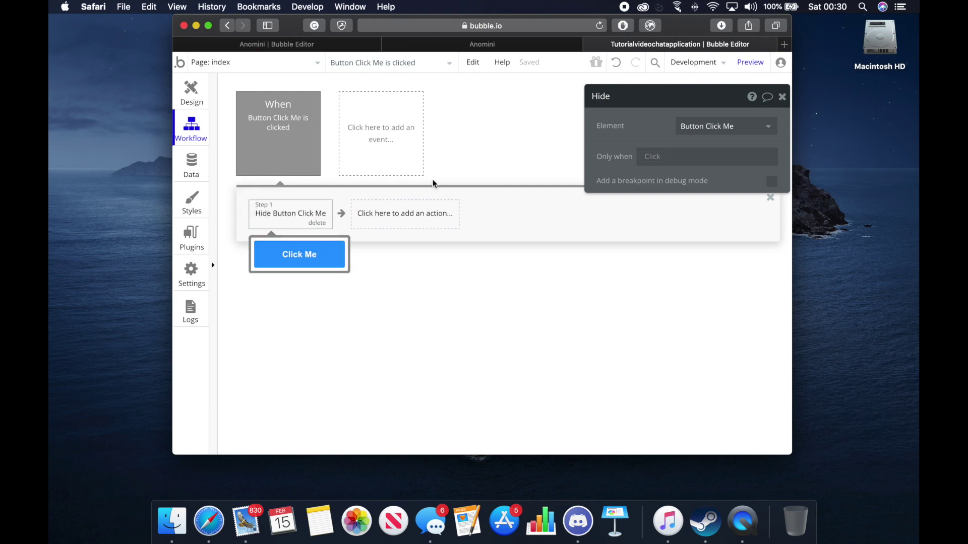
Preview the app, test the Click Me button on the live page, and return to the editor
left_click(750, 63)
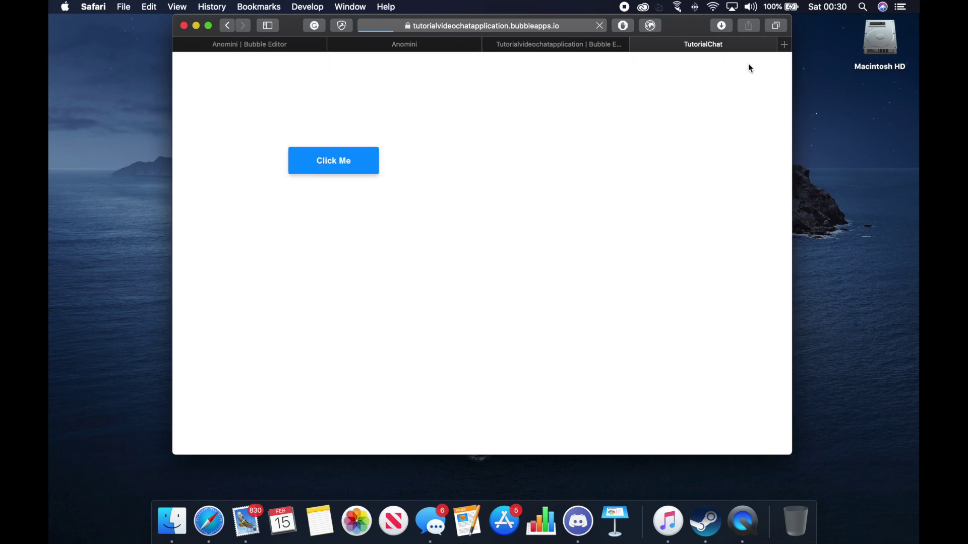
left_click(312, 170)
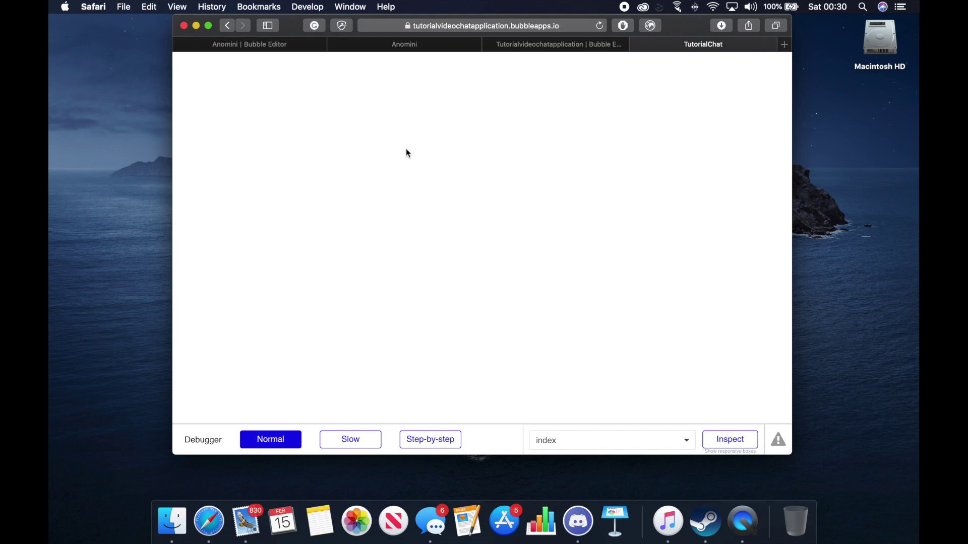
left_click(635, 47)
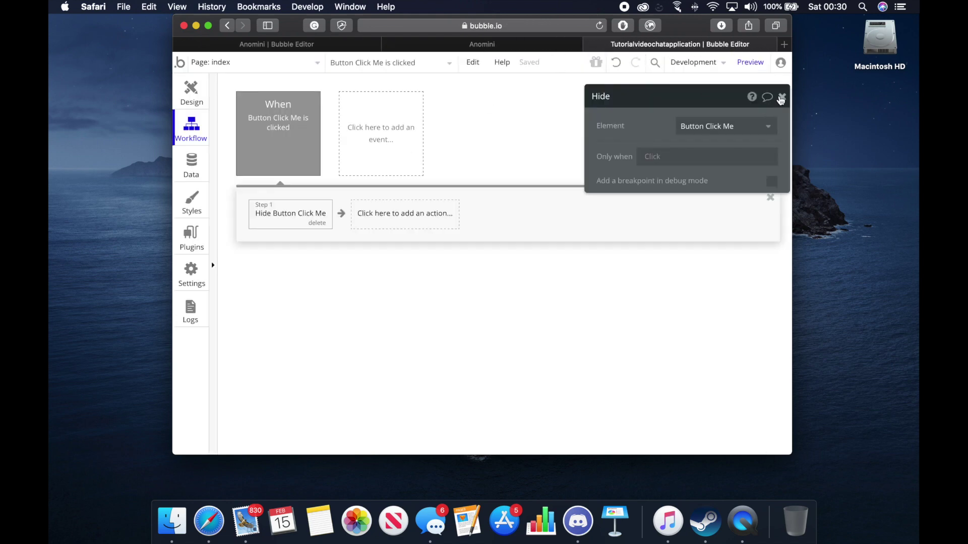
Close the Hide action's settings and delete the Click Me button from the index page design
left_click(783, 97)
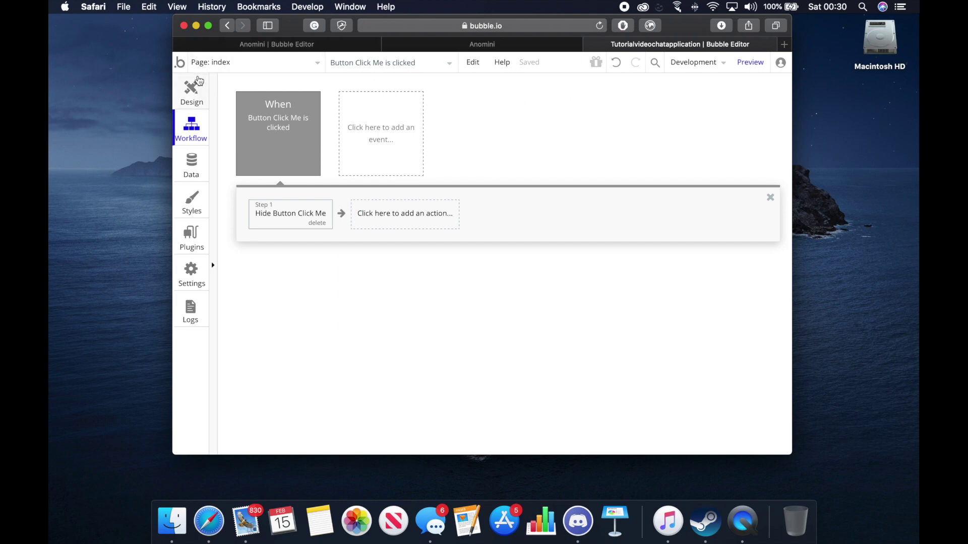
left_click(191, 91)
right_click(510, 189)
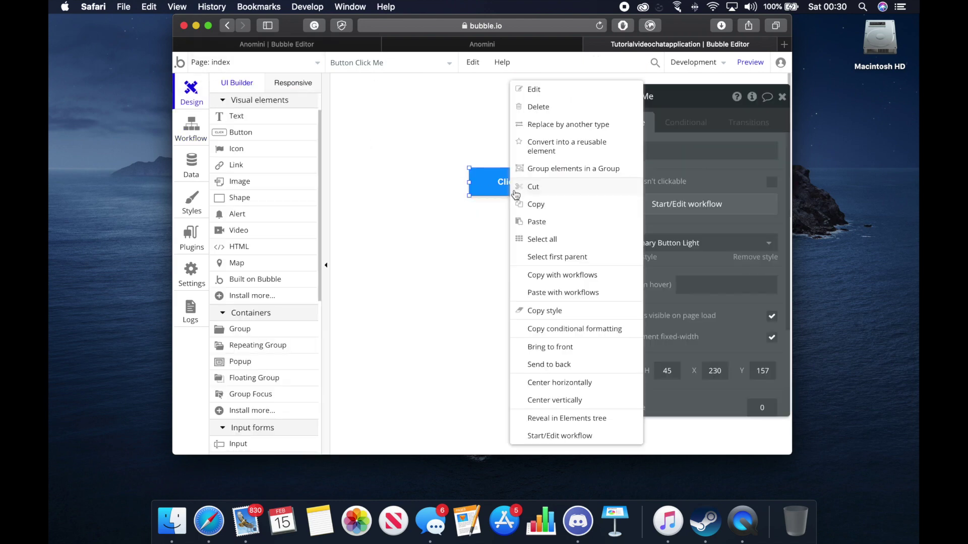
left_click(538, 107)
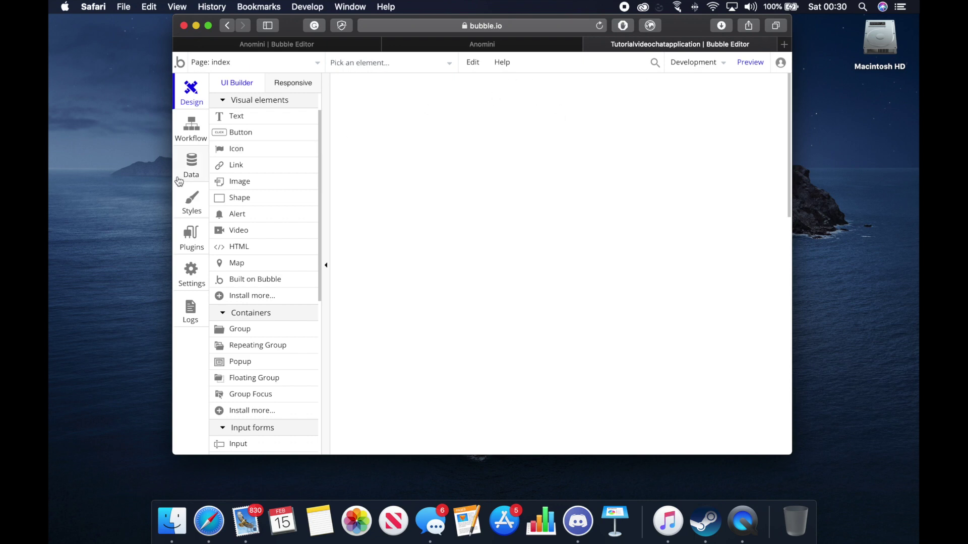
Open the app's data types and widen and reposition the browser window to review the User type's fields
left_click(192, 172)
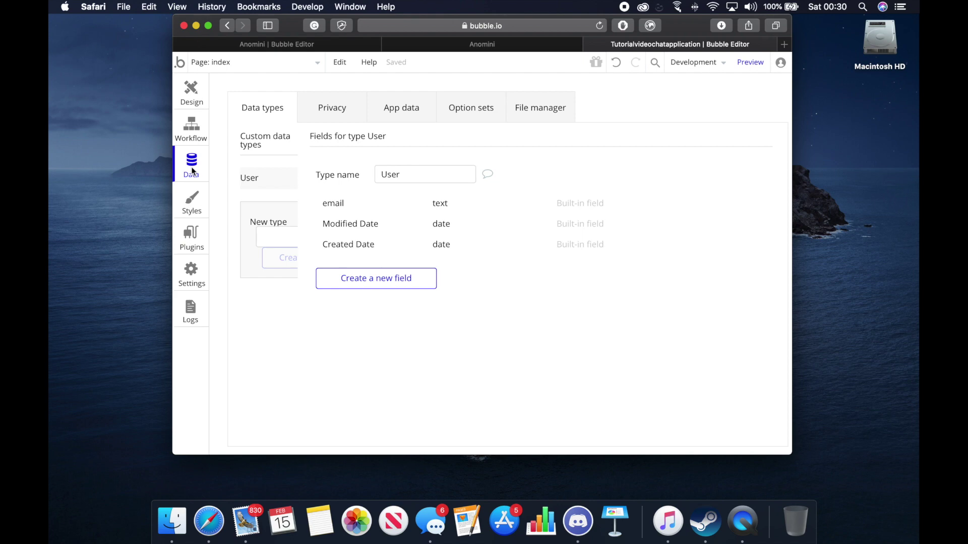
left_click_drag(792, 175, 911, 176)
left_click_drag(807, 26, 694, 43)
left_click_drag(797, 135, 867, 116)
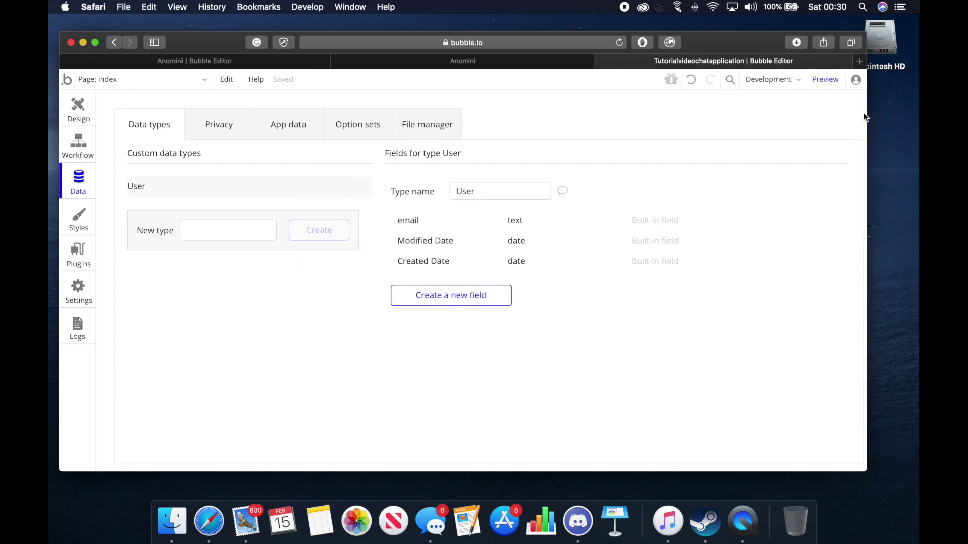
left_click_drag(762, 44, 795, 32)
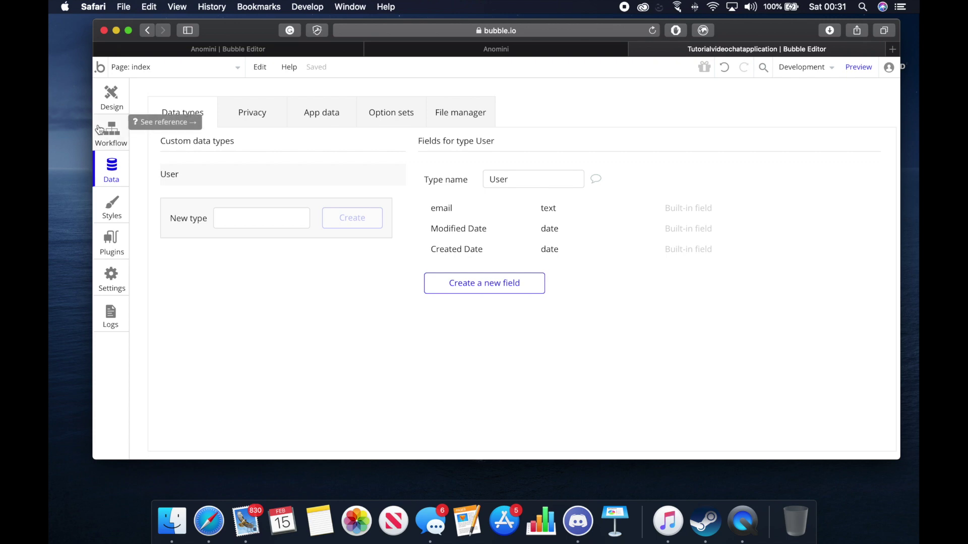
Open the app's styles and inspect the Alert Primary Light and Alert Secondary Light styles
left_click(111, 211)
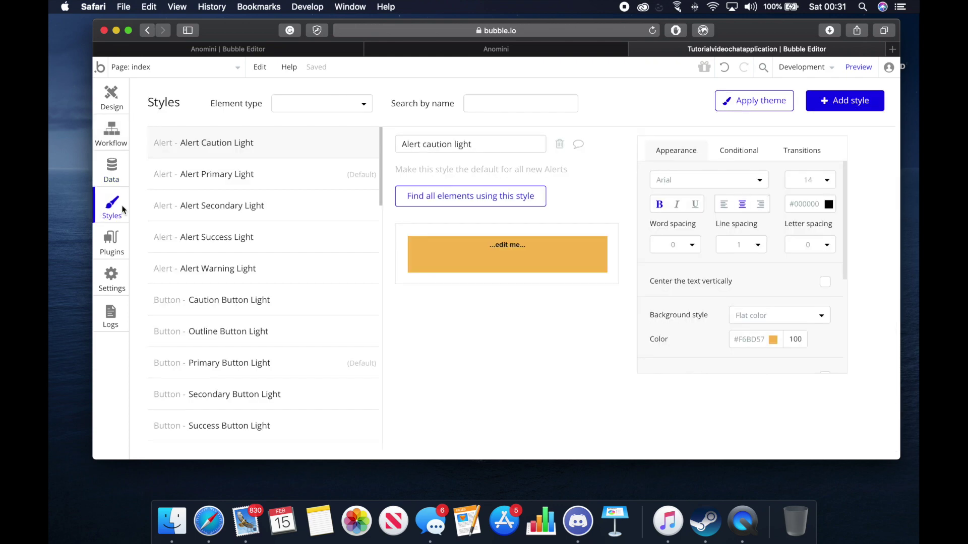
left_click(246, 174)
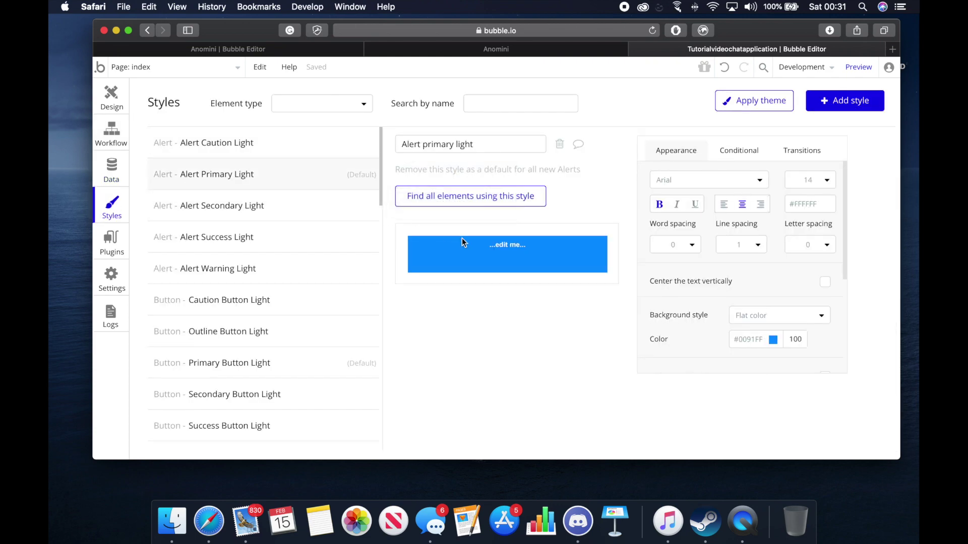
left_click(294, 216)
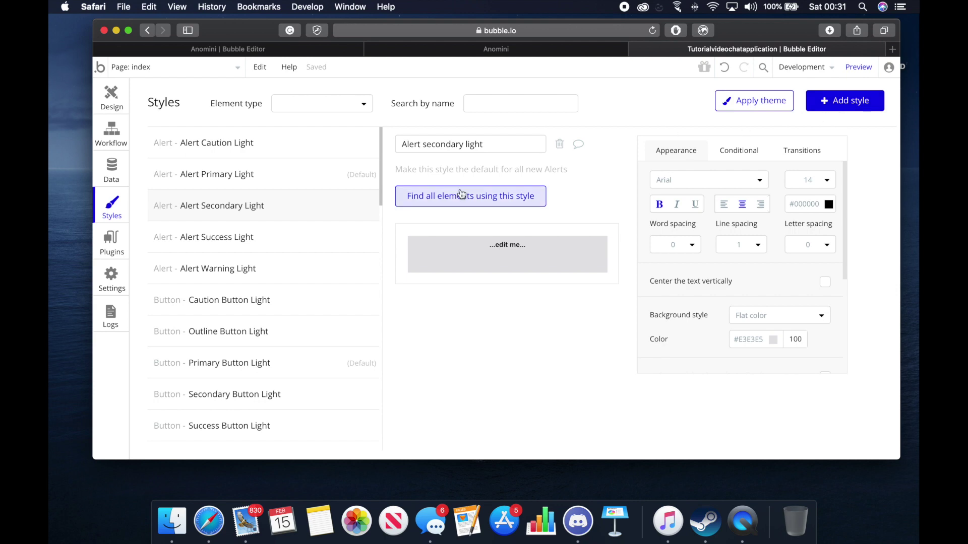
Open the app's installed plugins and browse the catalogue of new plugins and its category filters
left_click(121, 254)
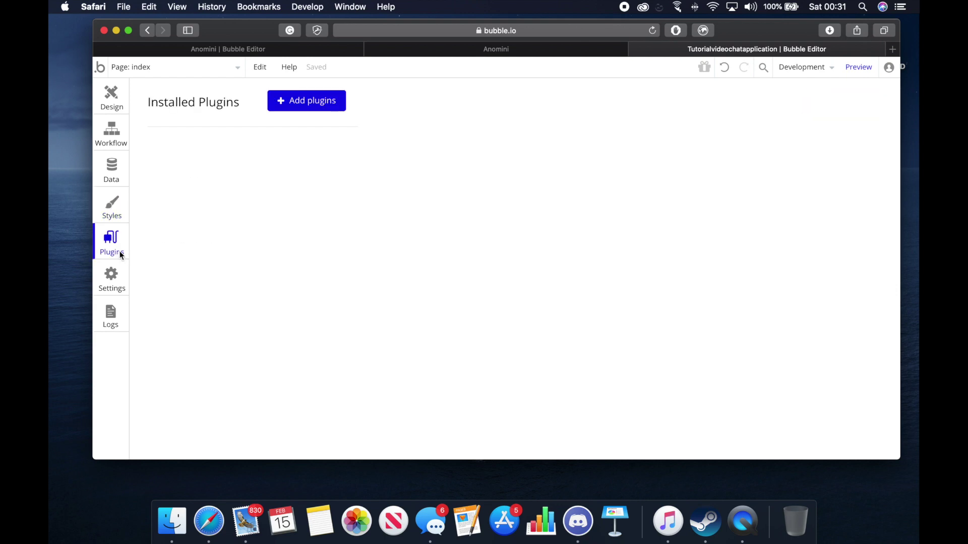
left_click(333, 105)
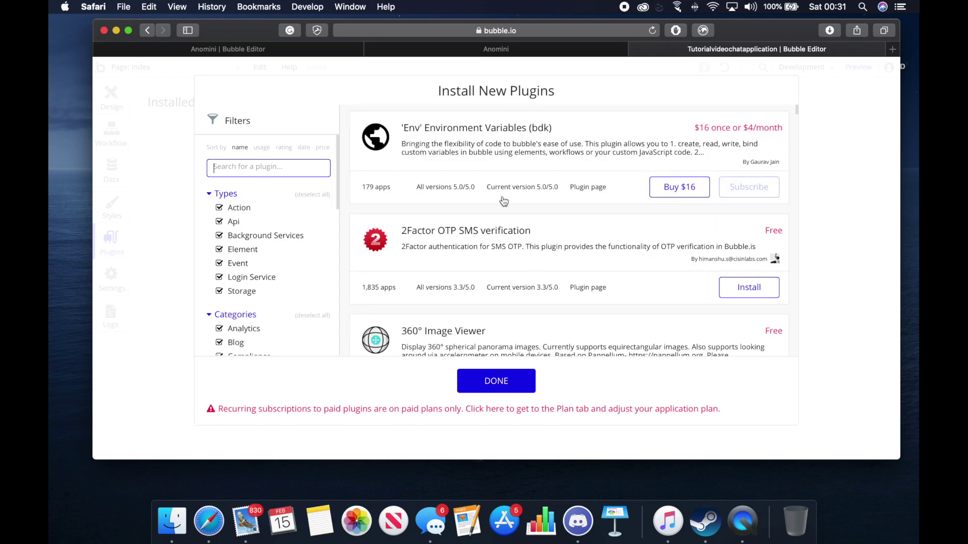
scroll(457, 229, "down", 3)
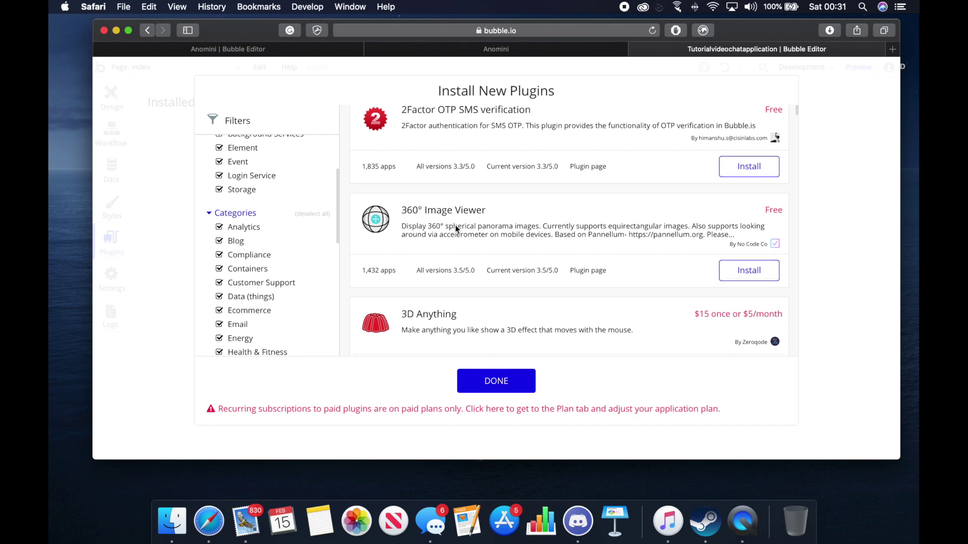
scroll(455, 225, "down", 3)
scroll(509, 379, "up", 4)
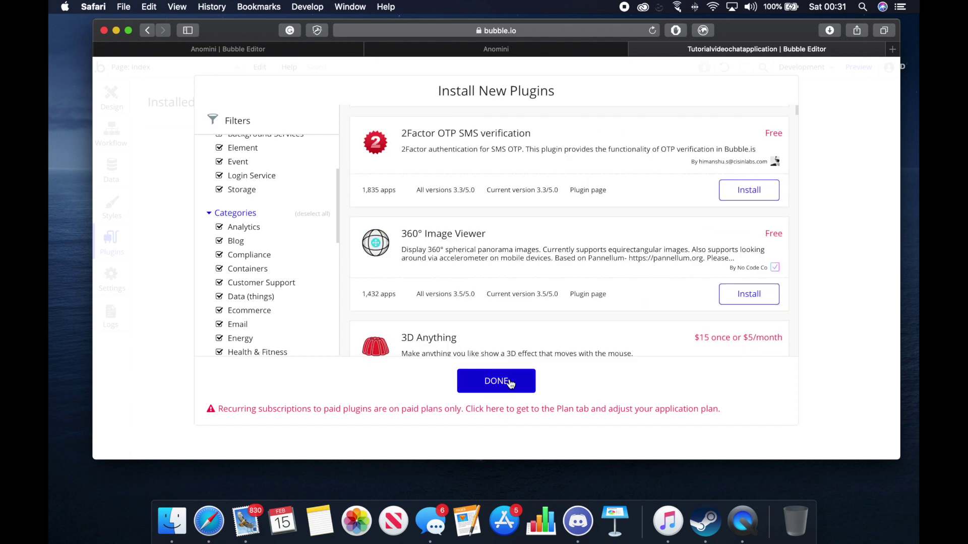
Close the plugin catalogue and review the app's plan and domain/email settings, along with the finished Anomini chat page
left_click(510, 383)
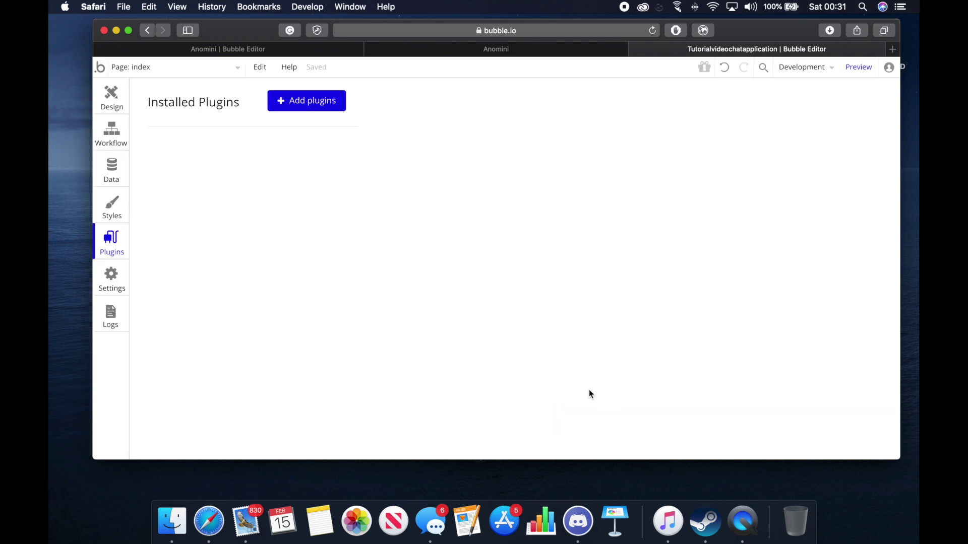
left_click(123, 283)
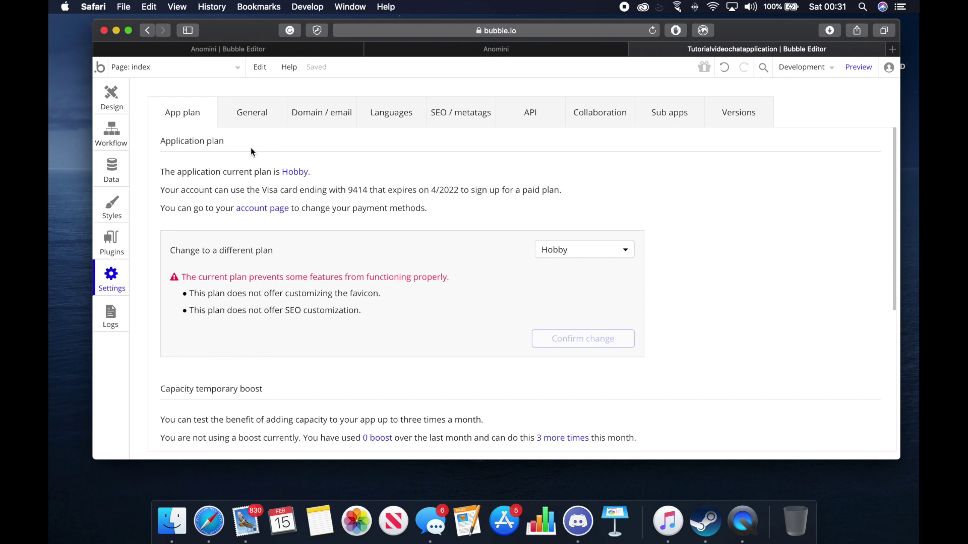
left_click(438, 52)
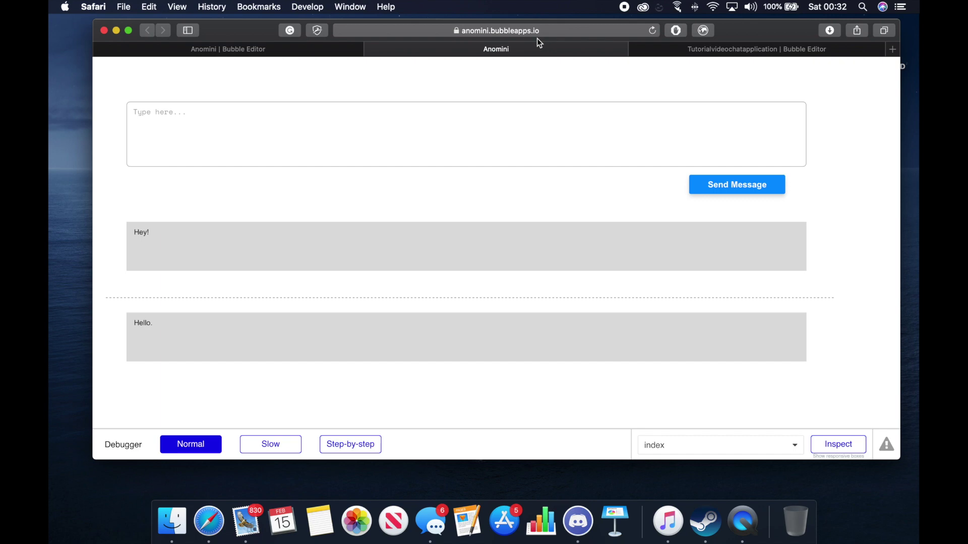
left_click(662, 50)
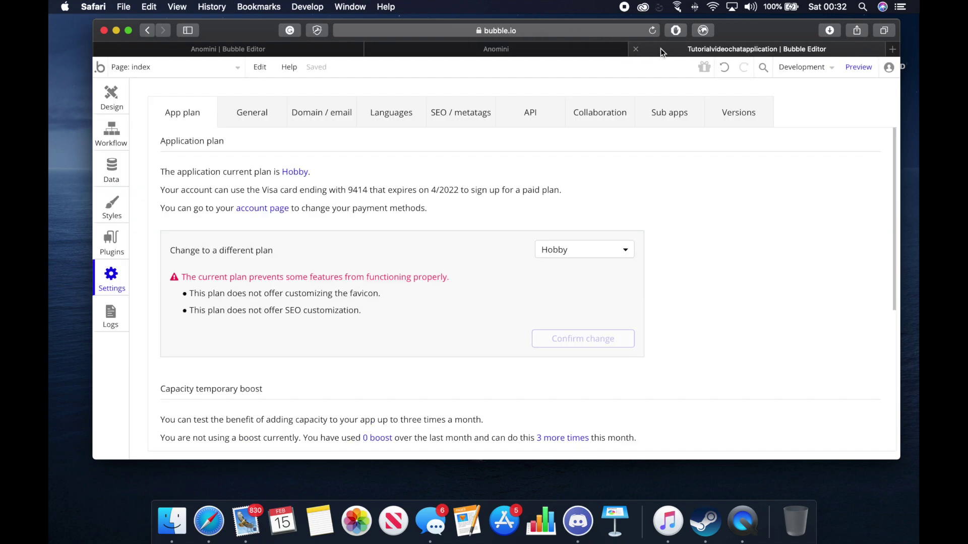
left_click(339, 116)
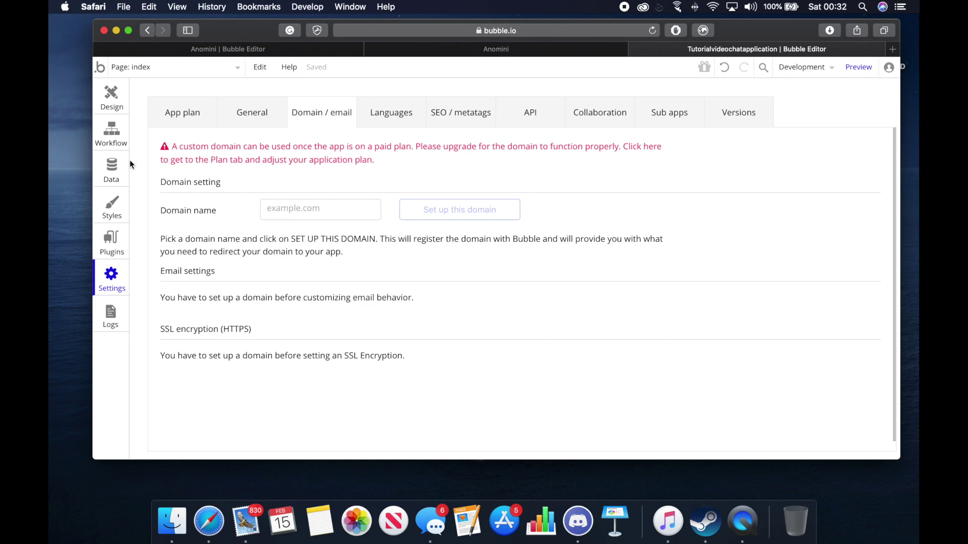
Add a 150 × 45 button to the index page design at about X 227, Y 108
left_click(111, 99)
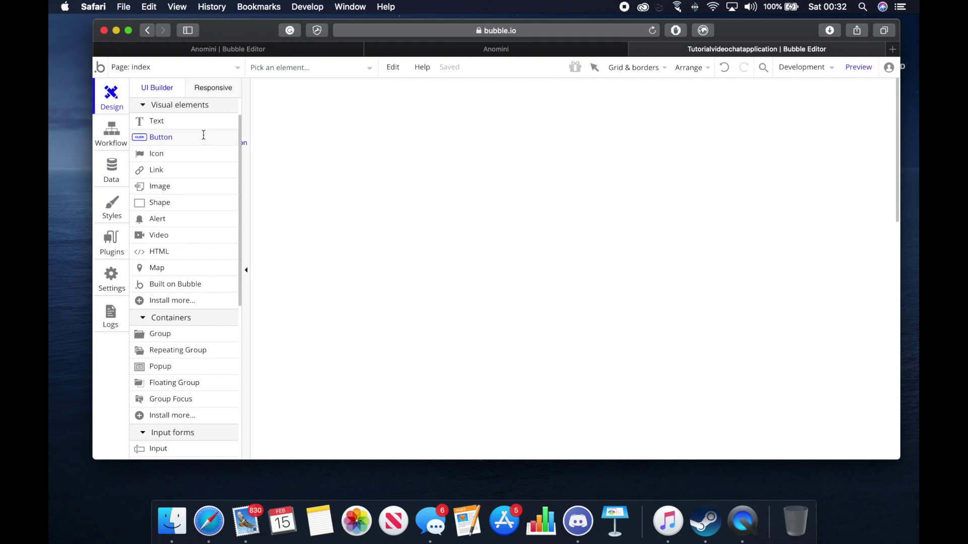
left_click_drag(181, 137, 388, 143)
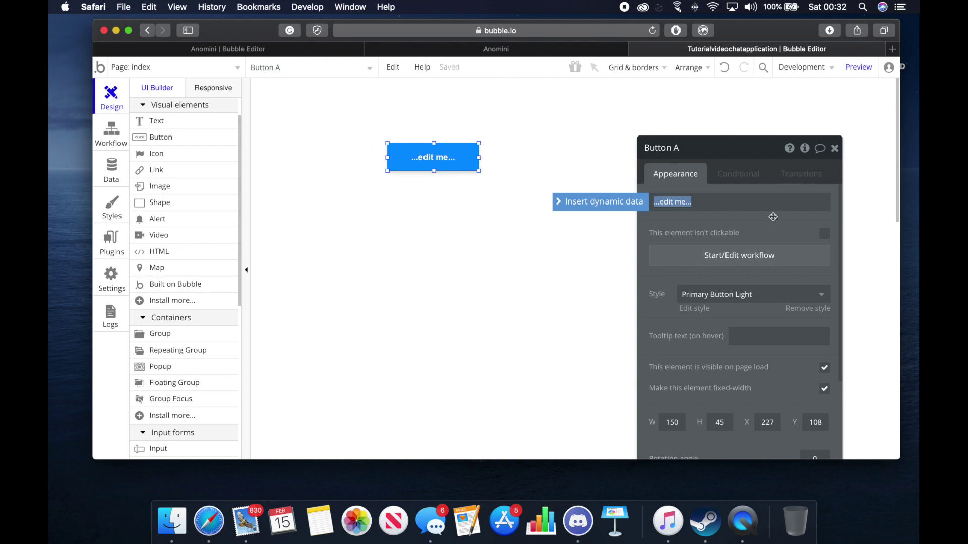
left_click(836, 150)
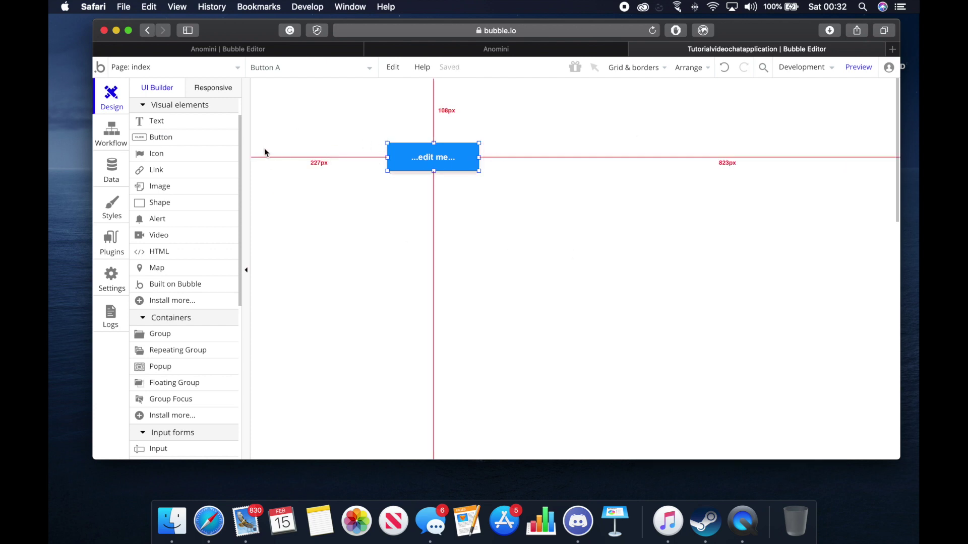
Add a multiline input to the page and place it just below the button, aligned with its left edge
scroll(199, 239, "down", 1)
scroll(199, 239, "down", 8)
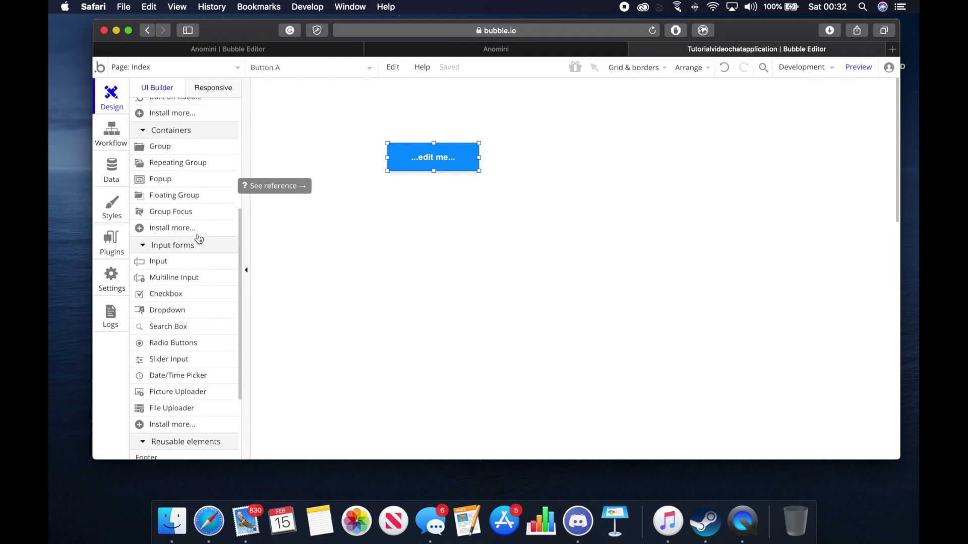
left_click_drag(187, 273, 404, 248)
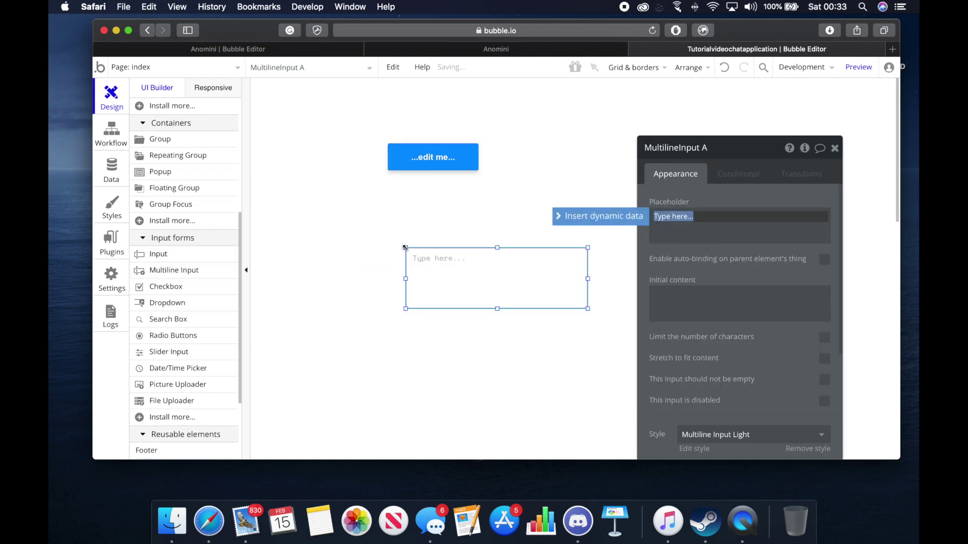
left_click_drag(454, 274, 442, 226)
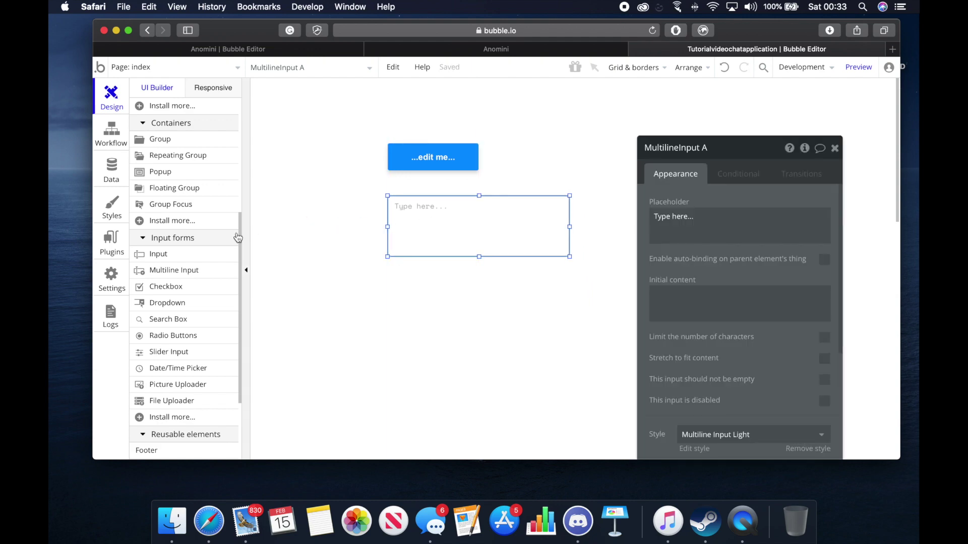
Add a repeating group to the page, move it to the right of the multiline input and close its properties
scroll(190, 305, "down", 3)
scroll(190, 304, "up", 7)
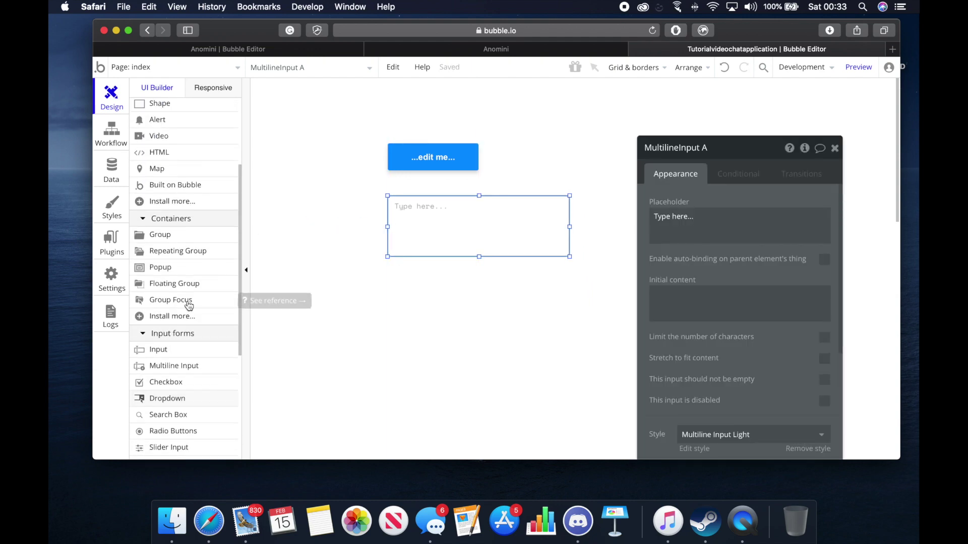
left_click_drag(201, 260, 454, 295)
left_click_drag(512, 331, 685, 175)
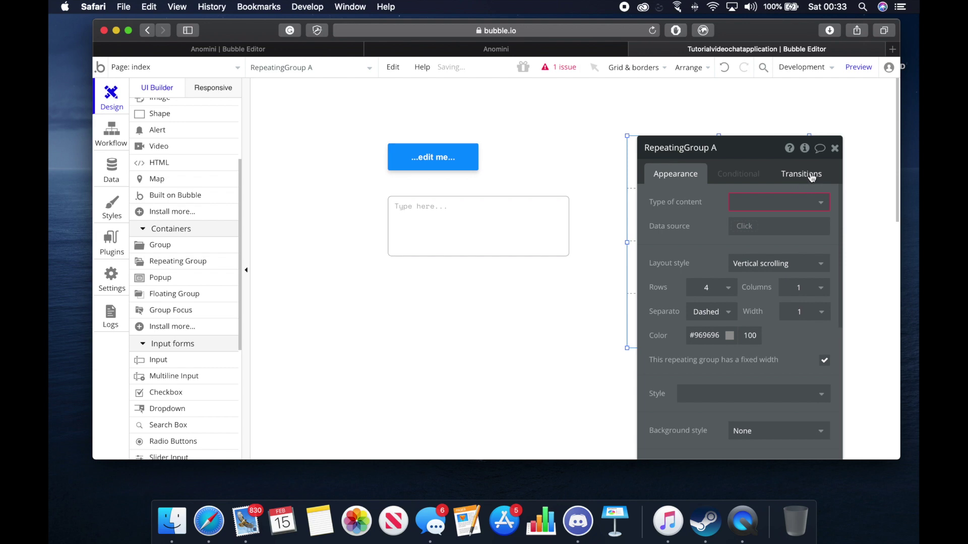
left_click(835, 150)
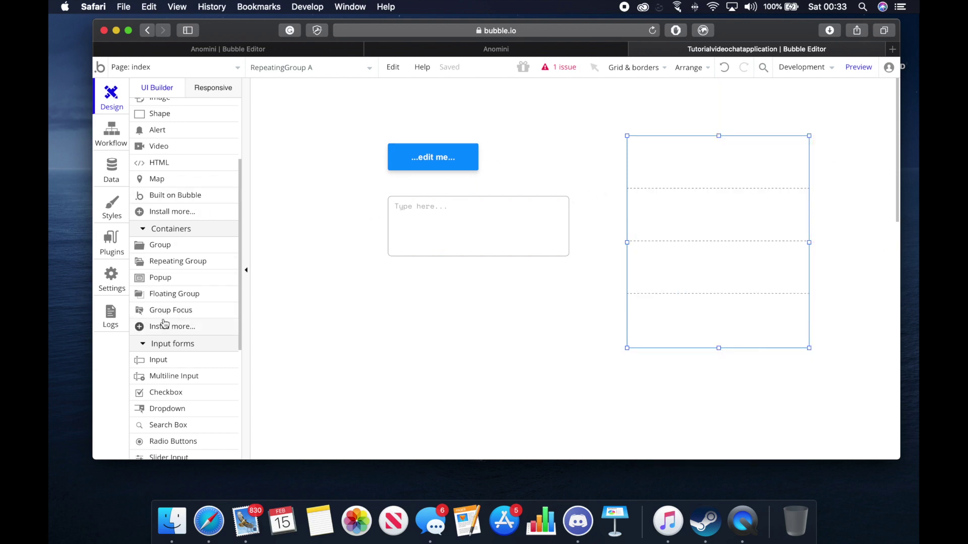
Add a grey shape below the multiline input and a text element to the left of the shape
left_click_drag(192, 116, 472, 327)
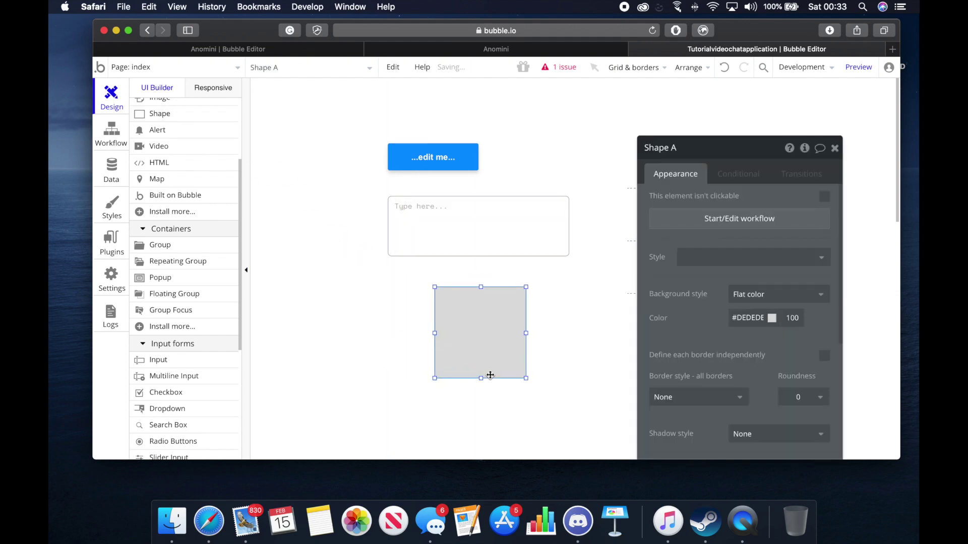
scroll(200, 209, "up", 2)
scroll(200, 209, "up", 3)
left_click_drag(178, 156, 379, 310)
left_click(835, 147)
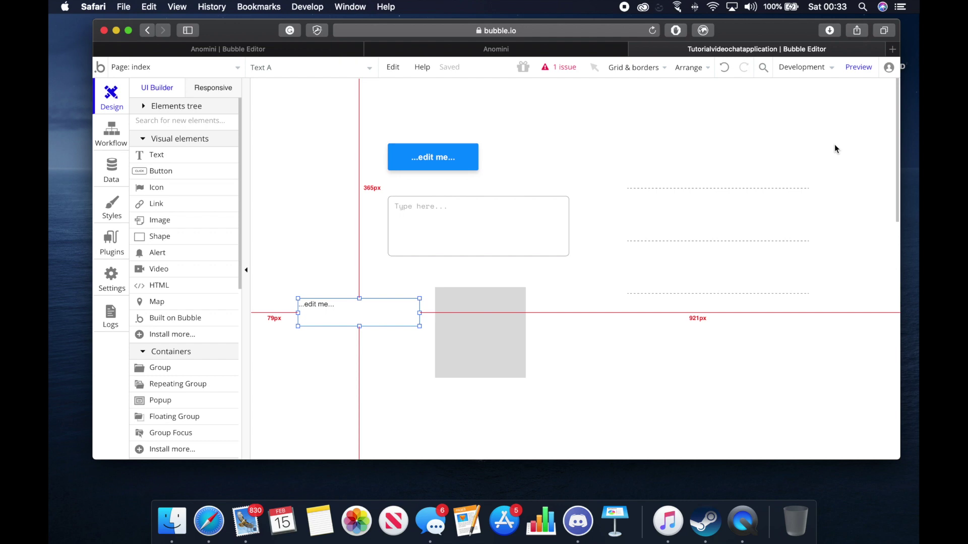
Move the multiline input to the top of the page, widen it, and place the button below it outside the repeating group
left_click(612, 220)
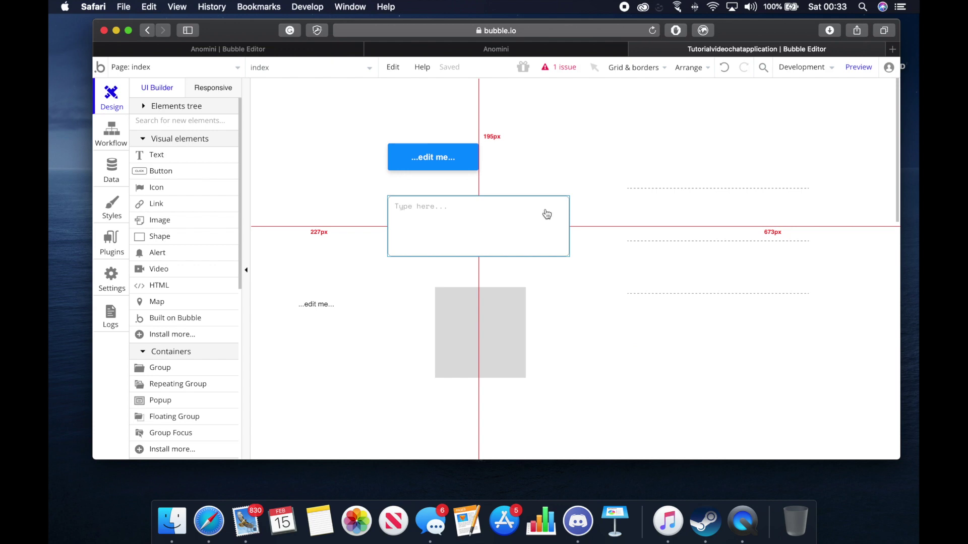
left_click_drag(456, 156, 778, 175)
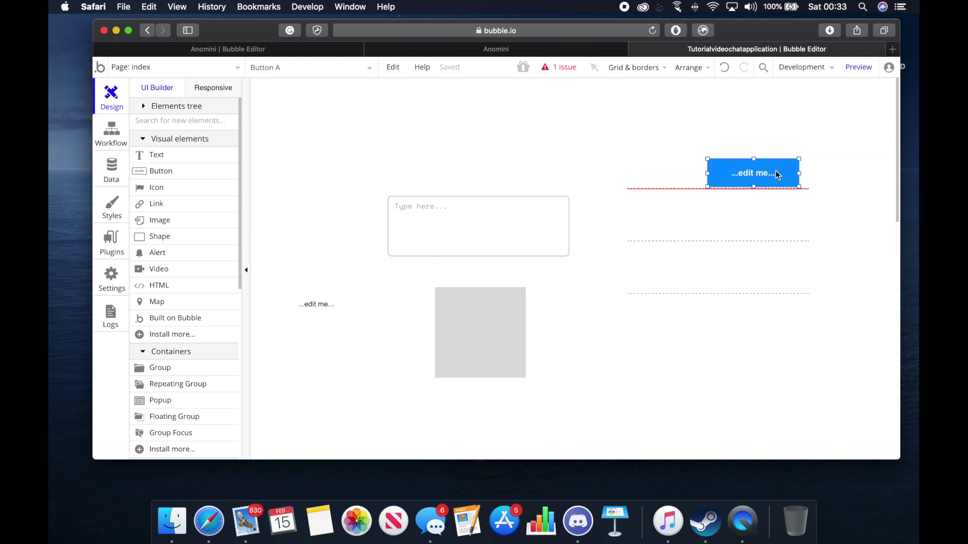
left_click_drag(545, 235, 454, 127)
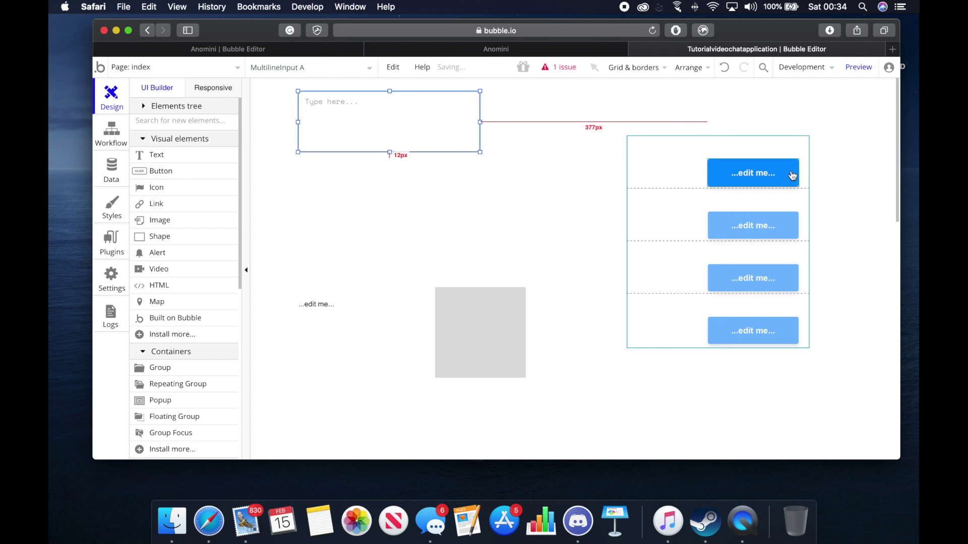
left_click_drag(793, 174, 455, 215)
left_click(468, 129)
left_click_drag(480, 122, 659, 122)
Reduce the button's height to about 37, align it under the input's right end, and move the repeating group to about X 757, Y 183
left_click(432, 226)
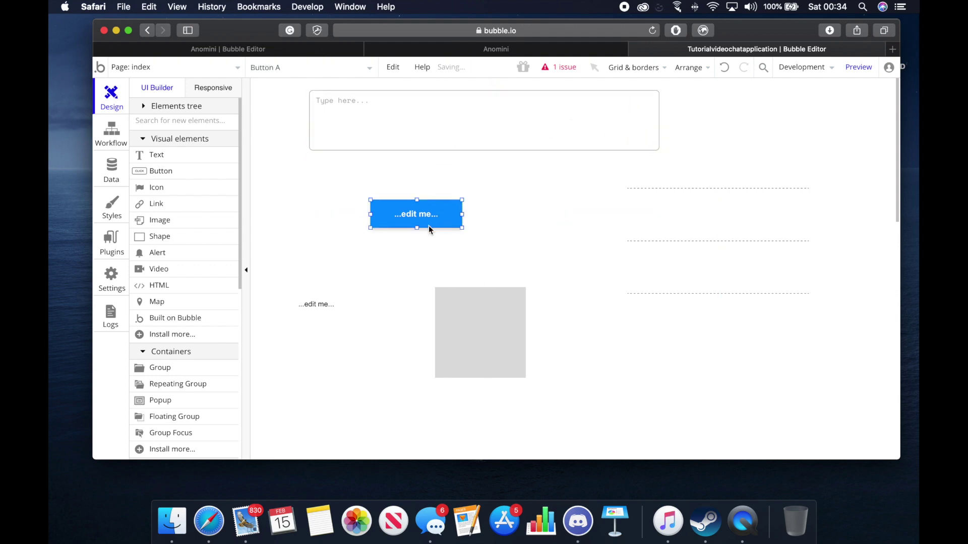
left_click_drag(418, 228, 789, 253)
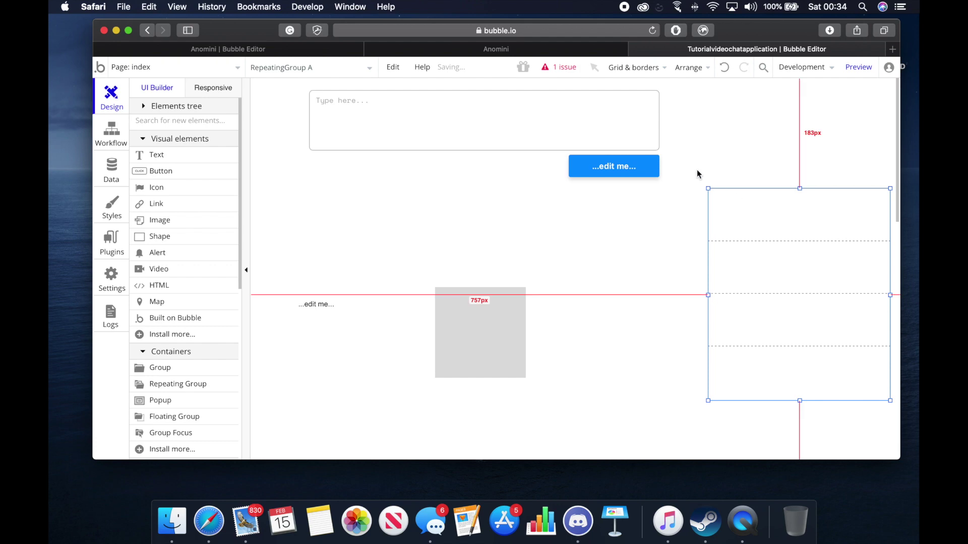
Set the button's caption to "Send Message" and close its properties
left_click(655, 165)
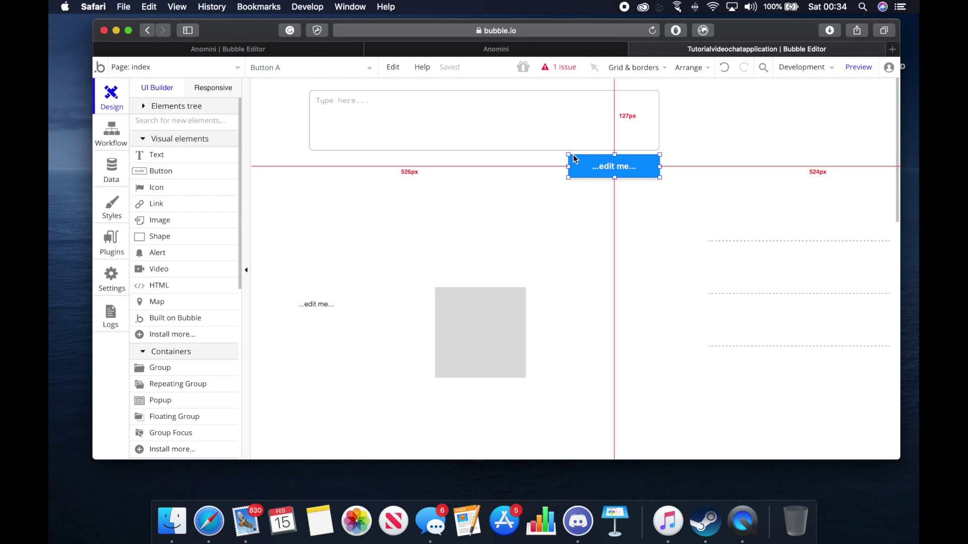
double_click(582, 170)
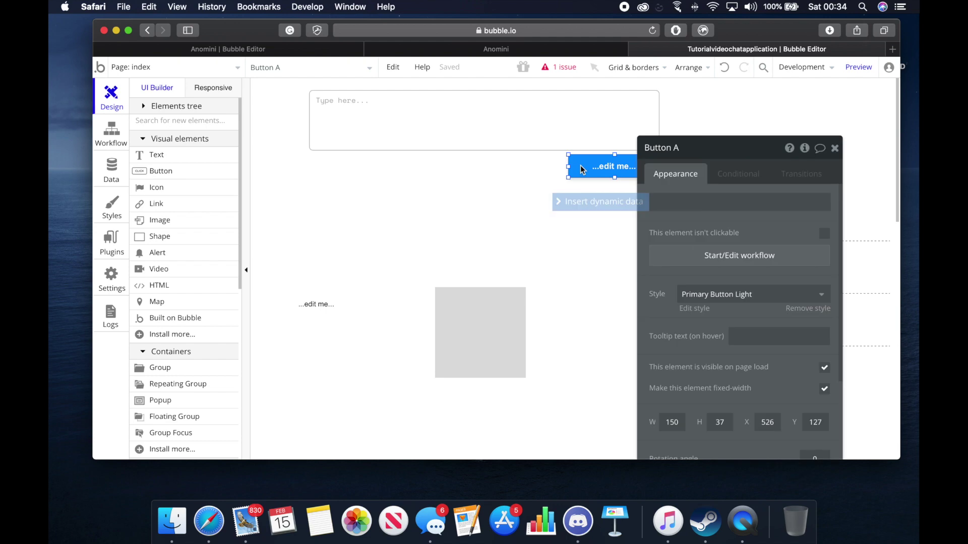
triple_click(682, 202)
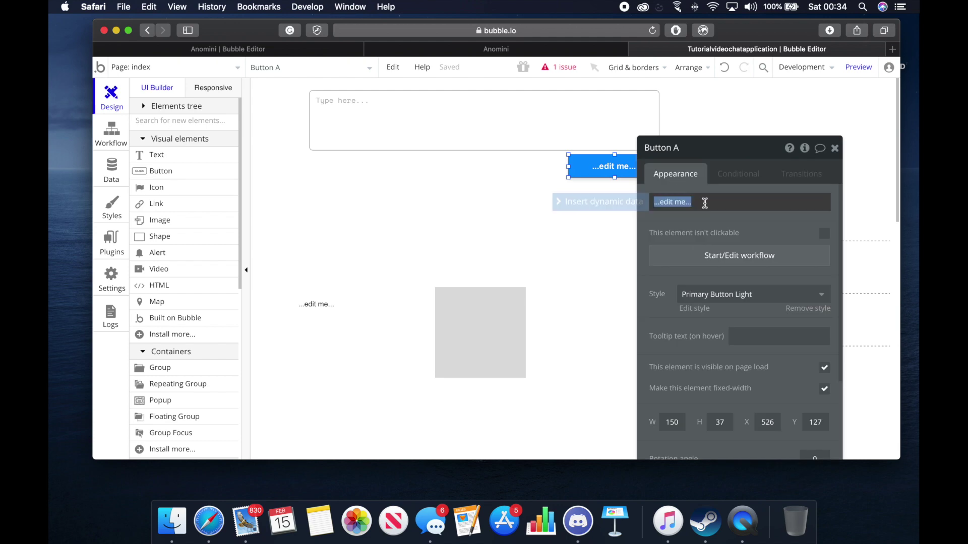
key("BackSpace")
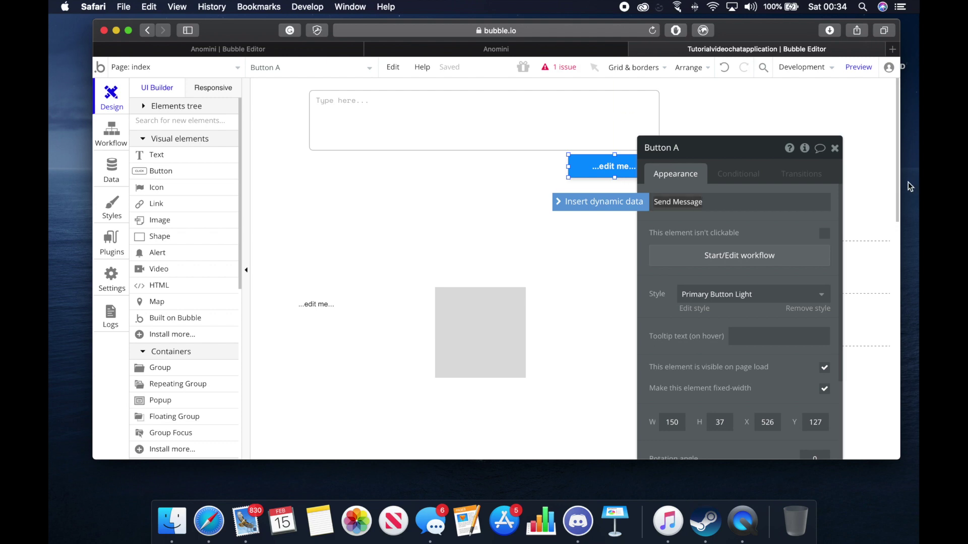
left_click(834, 148)
Set the multiline input's placeholder to "Type a message to send..." and close its properties
left_click(557, 123)
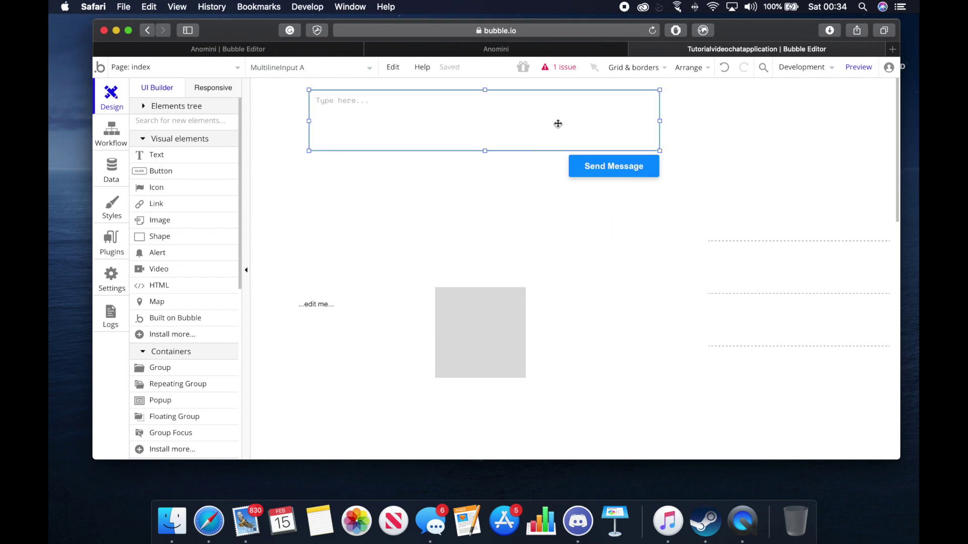
right_click(558, 123)
left_click(582, 95)
key("BackSpace")
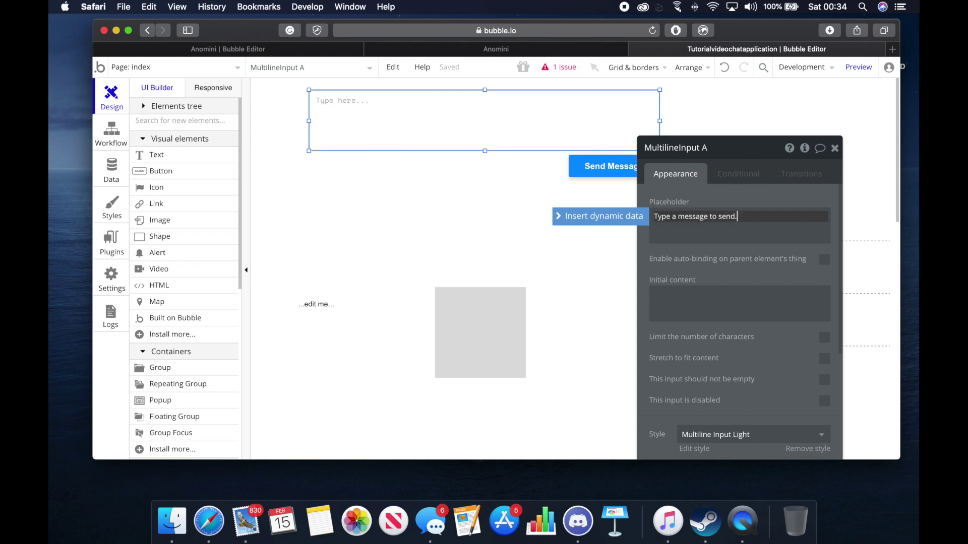
left_click(834, 148)
left_click(801, 157)
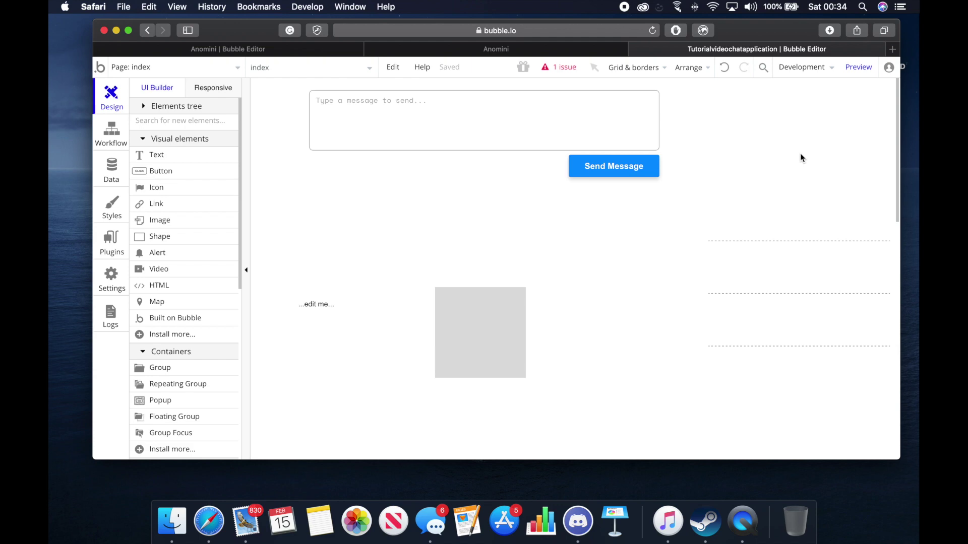
Move the grey shape beside the message input and place the text element over the shape
left_click(482, 331)
left_click_drag(481, 330, 726, 134)
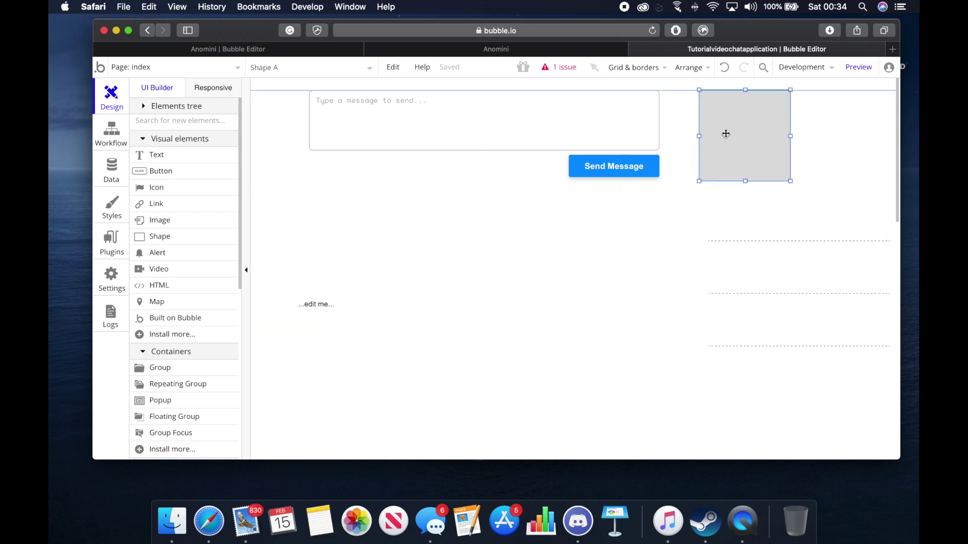
left_click_drag(335, 313, 773, 134)
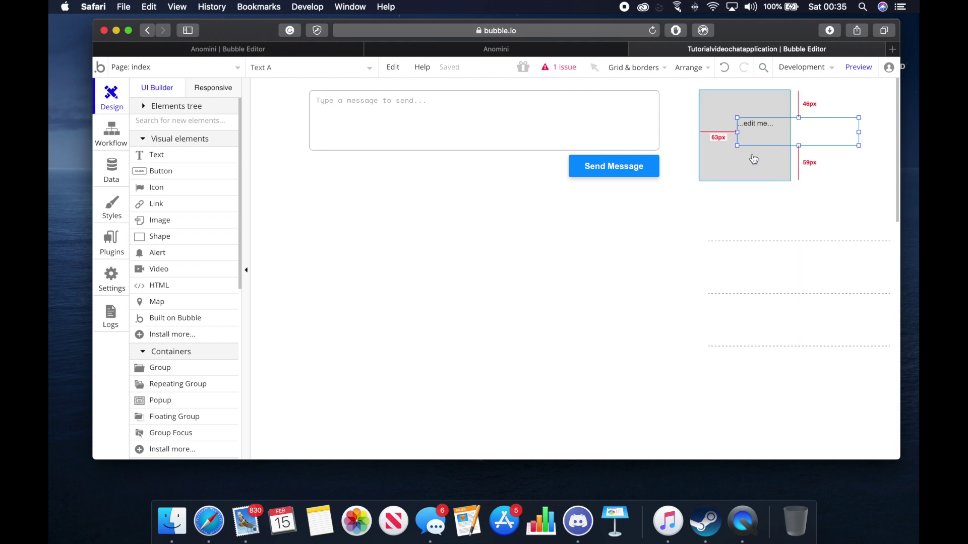
Move the repeating group below the Send Message button, widen it across most of the page and make its rows taller
left_click_drag(772, 272, 338, 288)
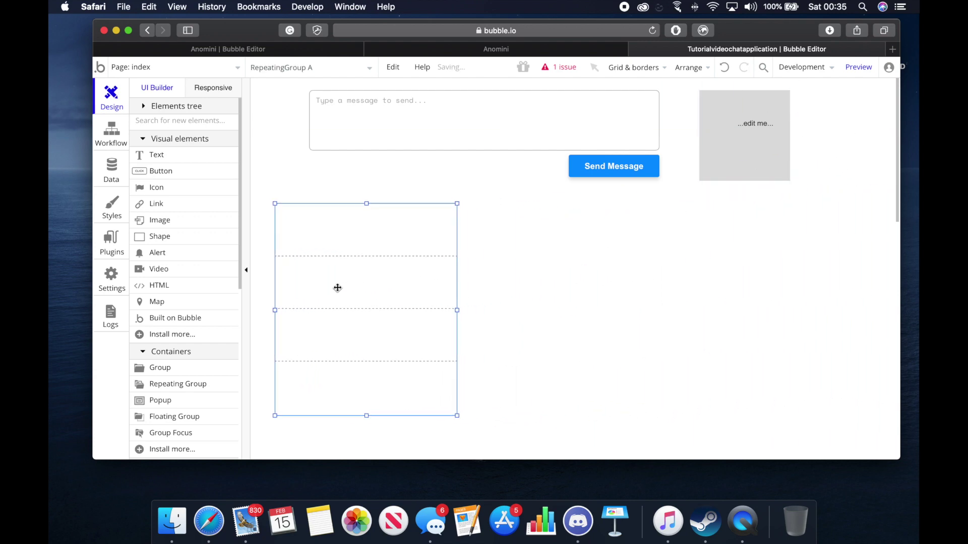
left_click_drag(457, 310, 862, 284)
scroll(858, 287, "down", 3)
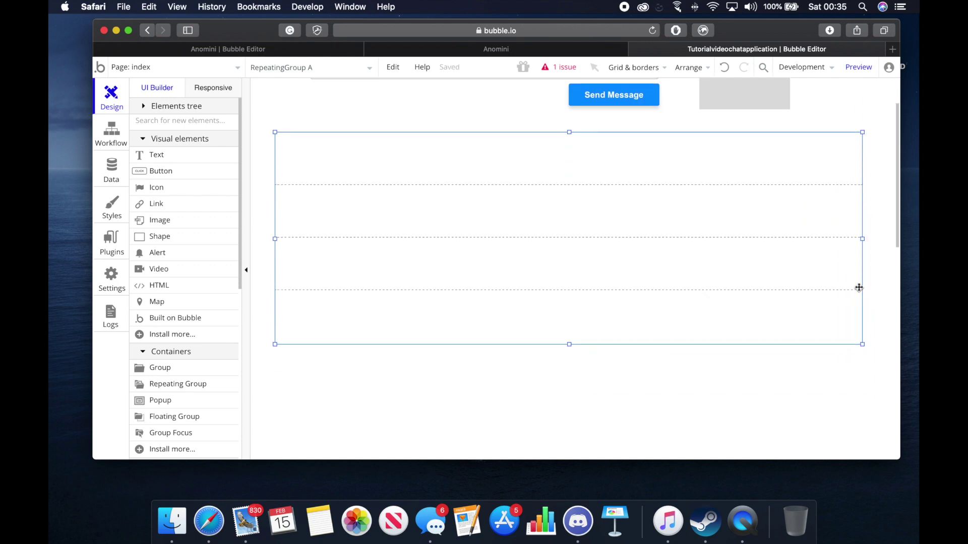
scroll(859, 287, "down", 5)
left_click_drag(569, 210, 582, 418)
scroll(582, 418, "up", 2)
Set the repeating group's row separator to a solid line, check its content type choices and close its properties
right_click(629, 307)
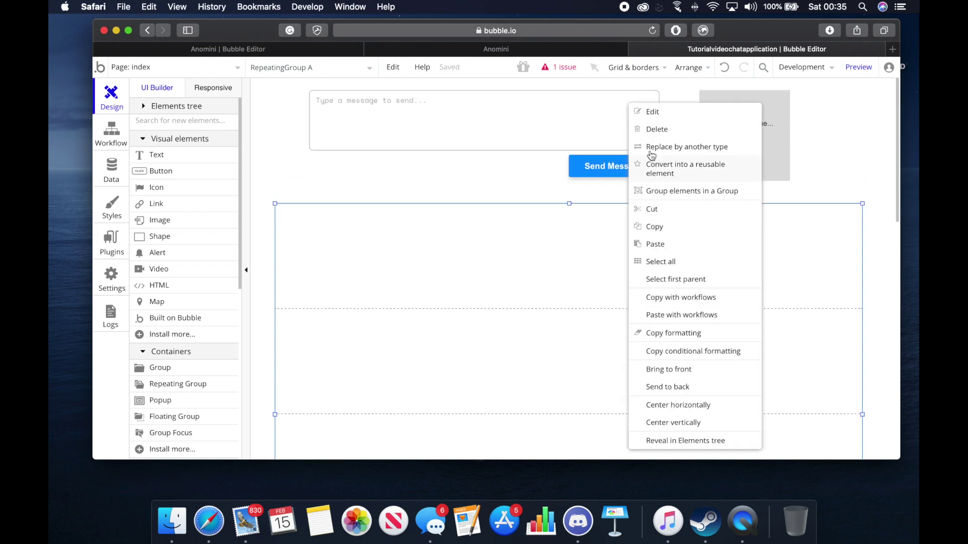
left_click(656, 112)
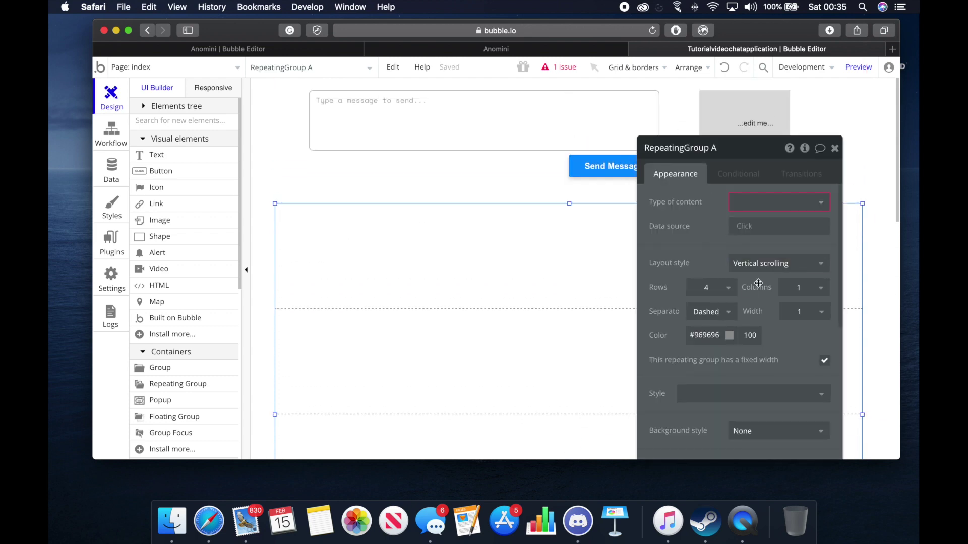
left_click(726, 312)
left_click(720, 356)
left_click(789, 201)
left_click(789, 202)
left_click(834, 149)
Set the repeating group to 6 rows and close its properties
right_click(703, 253)
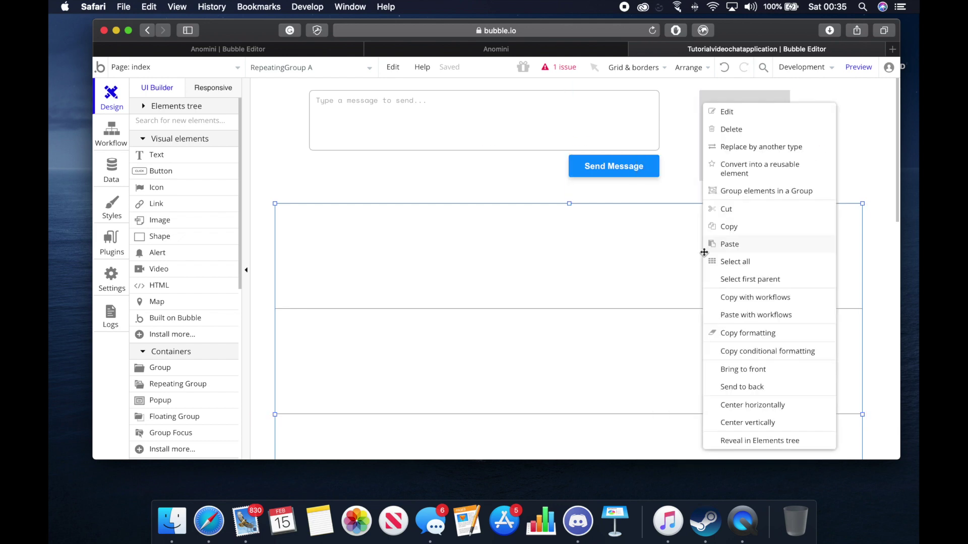
left_click(751, 112)
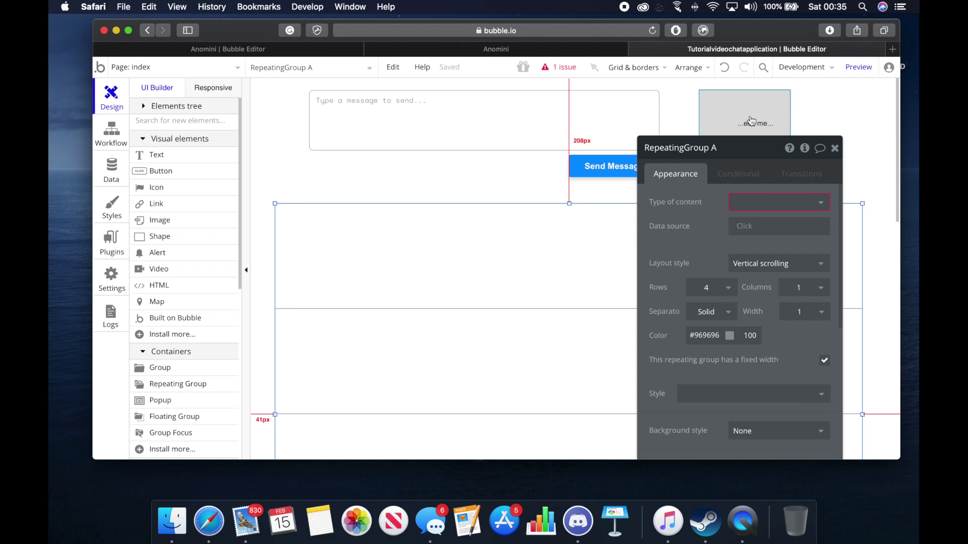
left_click(698, 289)
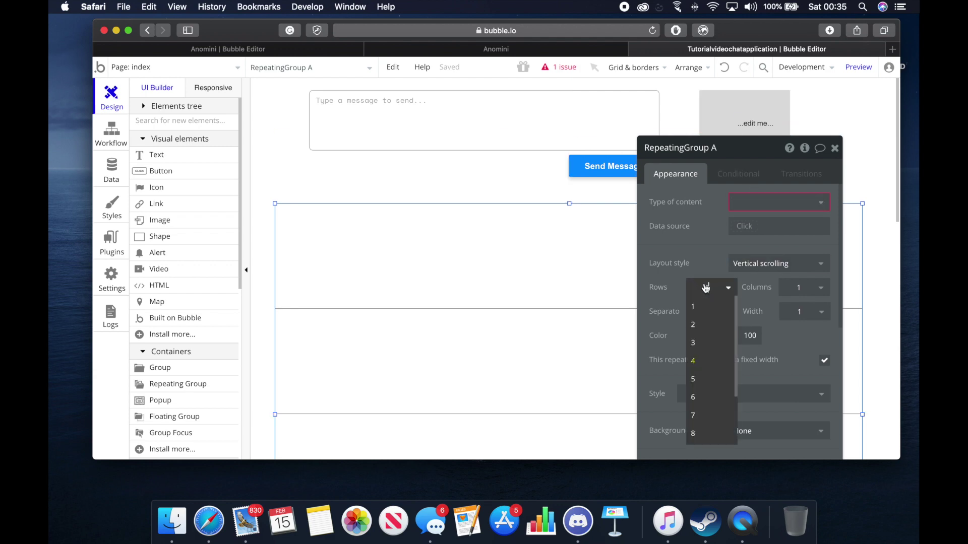
left_click(694, 398)
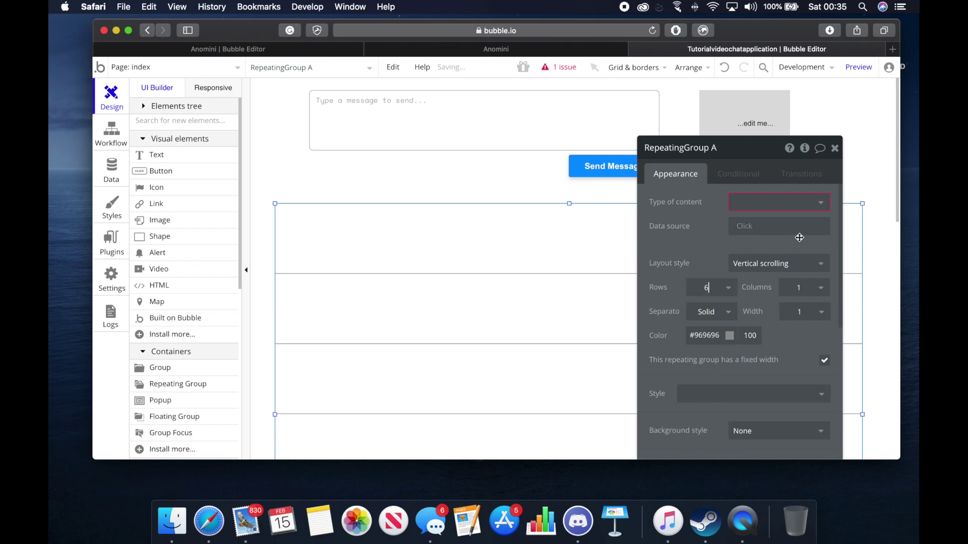
left_click(835, 148)
Move the grey shape from beside the message input into the first row of the repeating group, near the row's left end
left_click_drag(758, 124, 491, 274)
left_click(731, 115)
left_click_drag(481, 331, 481, 277)
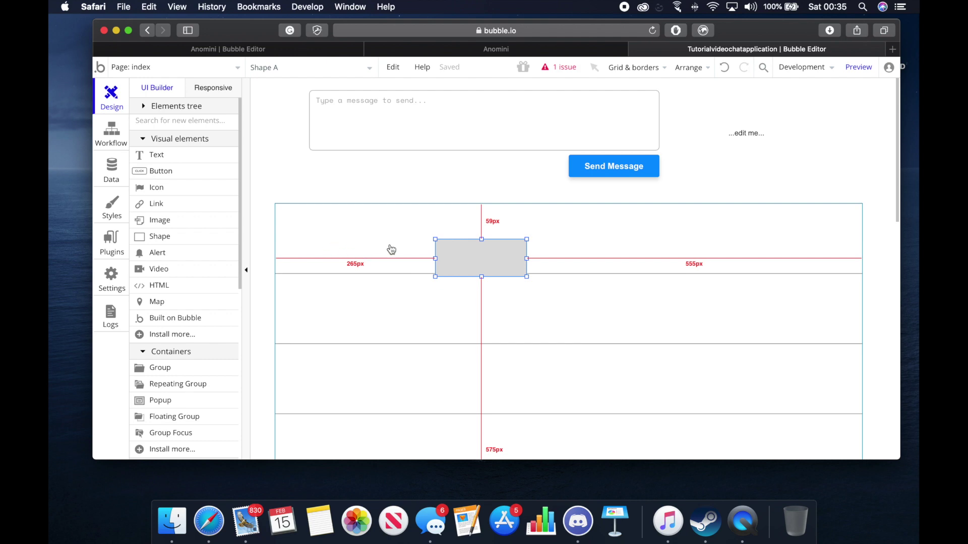
left_click_drag(449, 259, 339, 240)
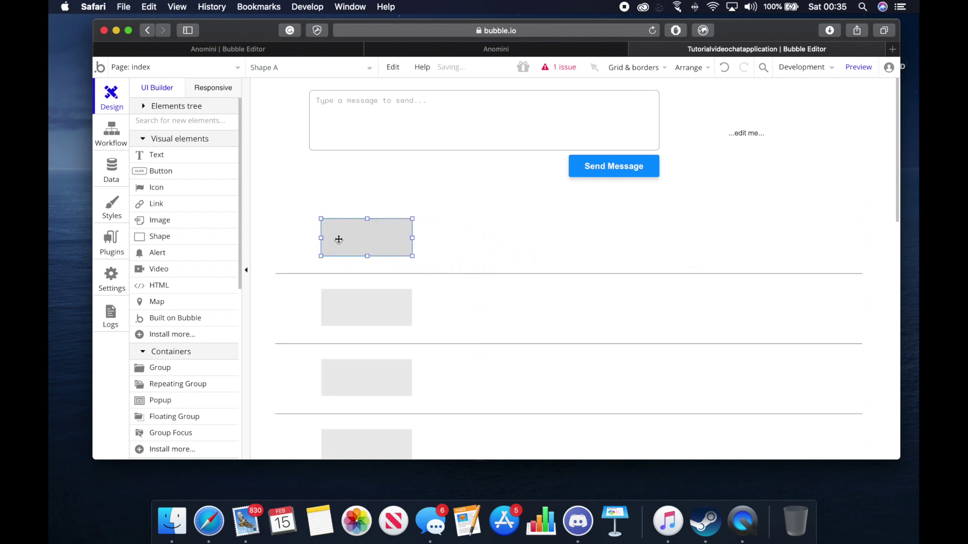
scroll(507, 315, "down", 3)
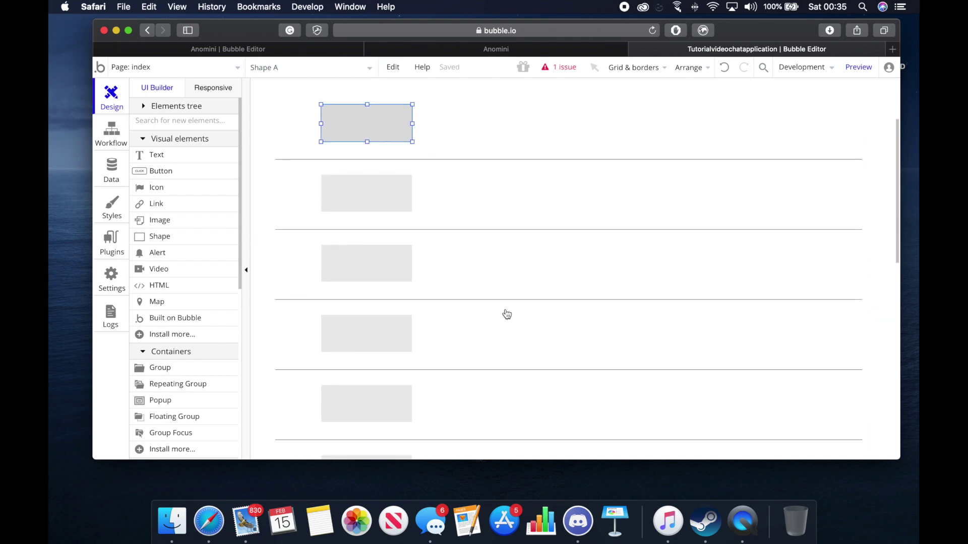
scroll(508, 314, "up", 3)
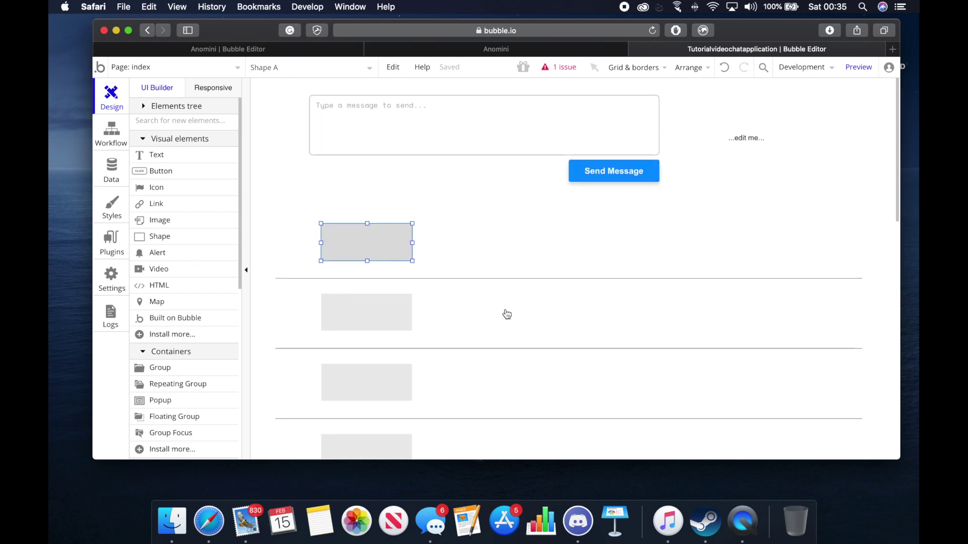
Enlarge the grey shape to nearly fill the first row, about 49 px from the group's left edge and 36 px from its right edge
left_click(410, 219)
left_click(398, 240)
left_click_drag(411, 235, 841, 238)
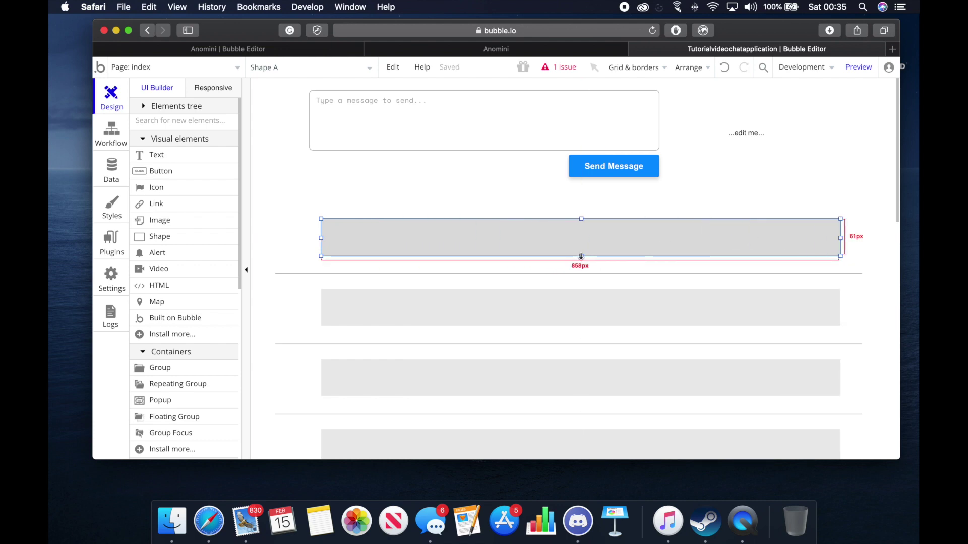
left_click_drag(581, 257, 582, 265)
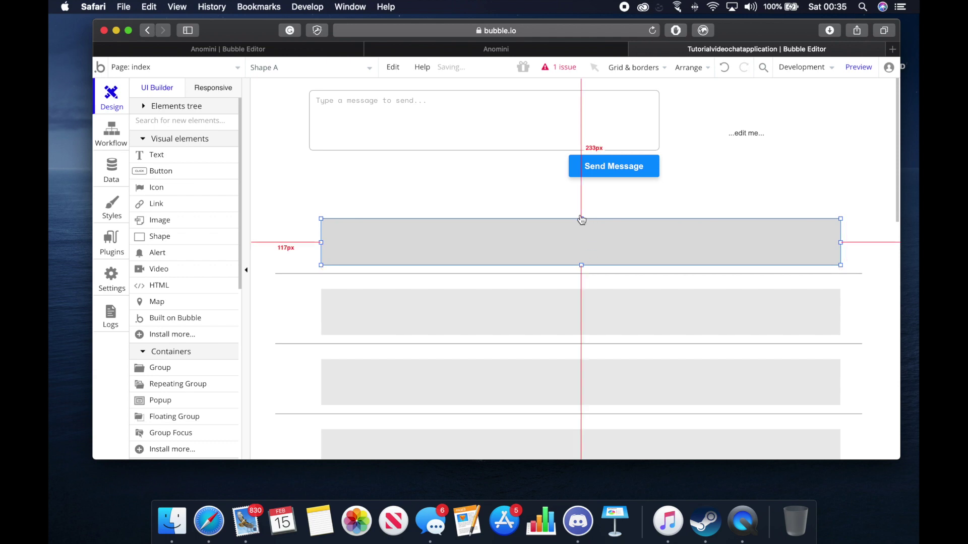
left_click_drag(322, 233, 304, 242)
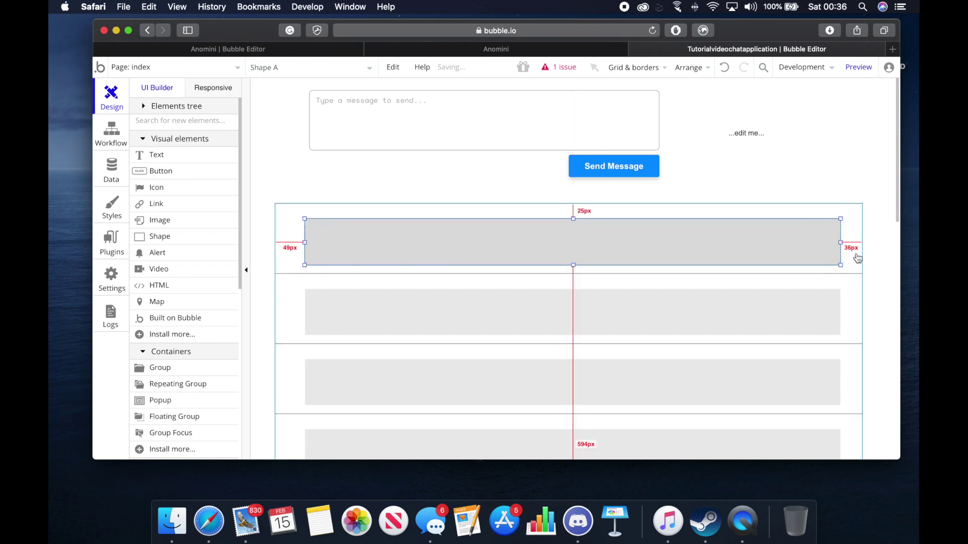
Move the text element onto the left end of the grey shape in the repeating group's first row
left_click_drag(784, 143, 371, 240)
scroll(391, 320, "down", 5)
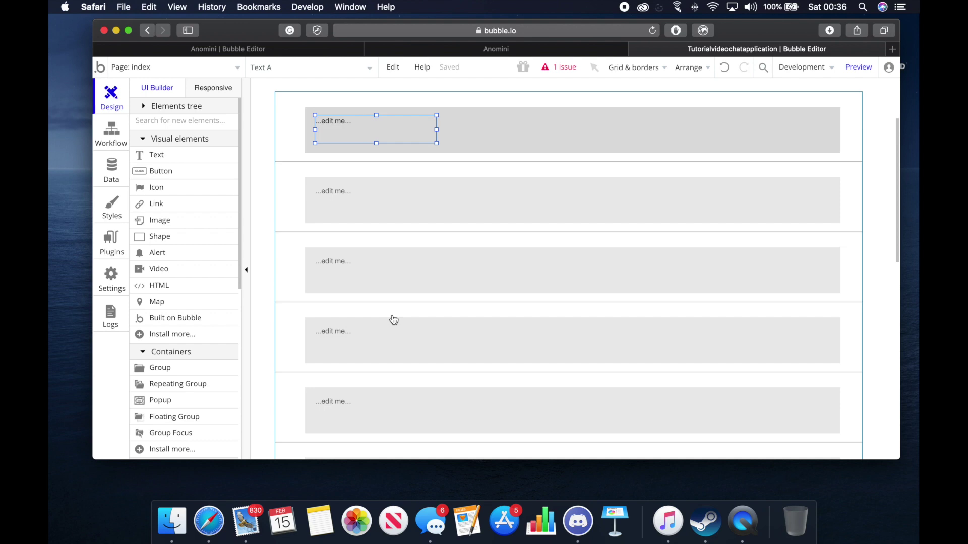
scroll(393, 320, "up", 5)
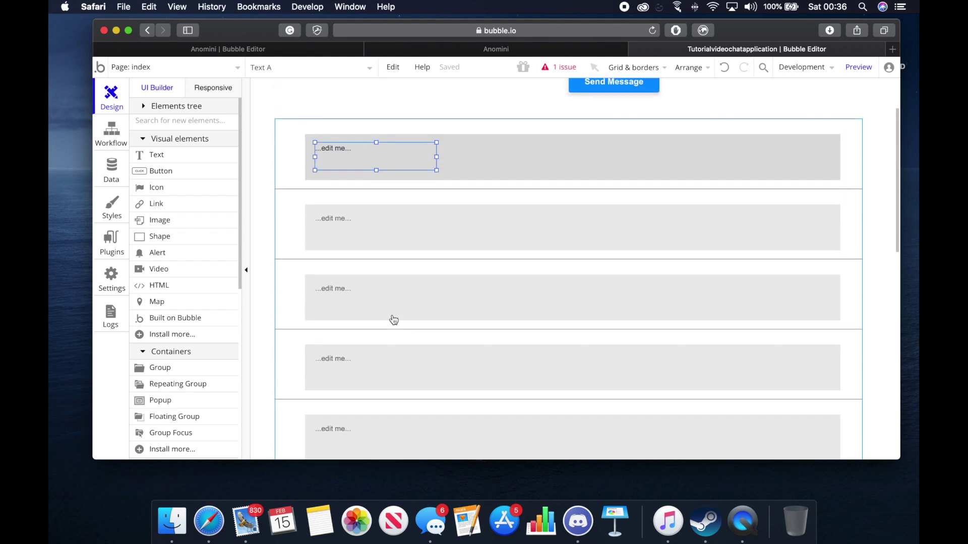
Replace the placeholder content of the text element on the grey shape with "MESSAGE"
right_click(391, 246)
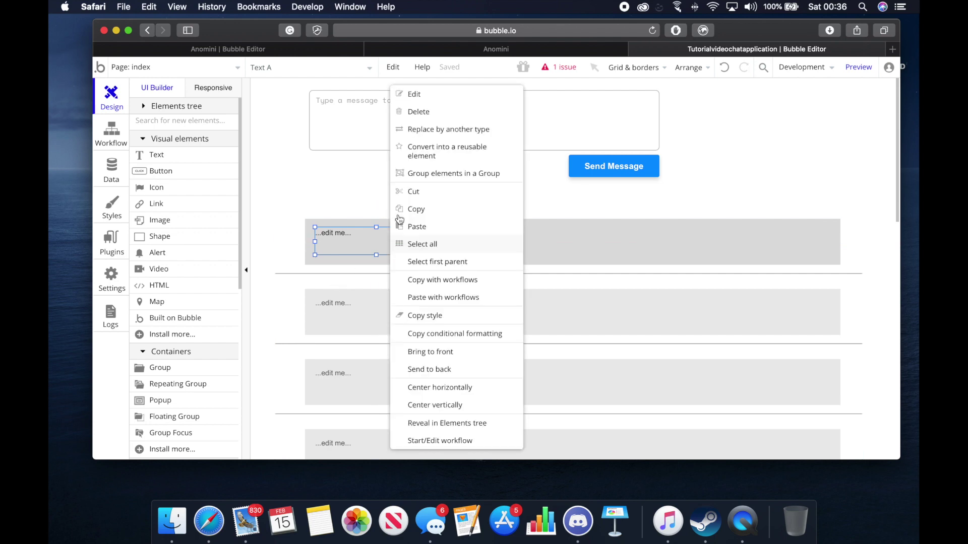
left_click(432, 103)
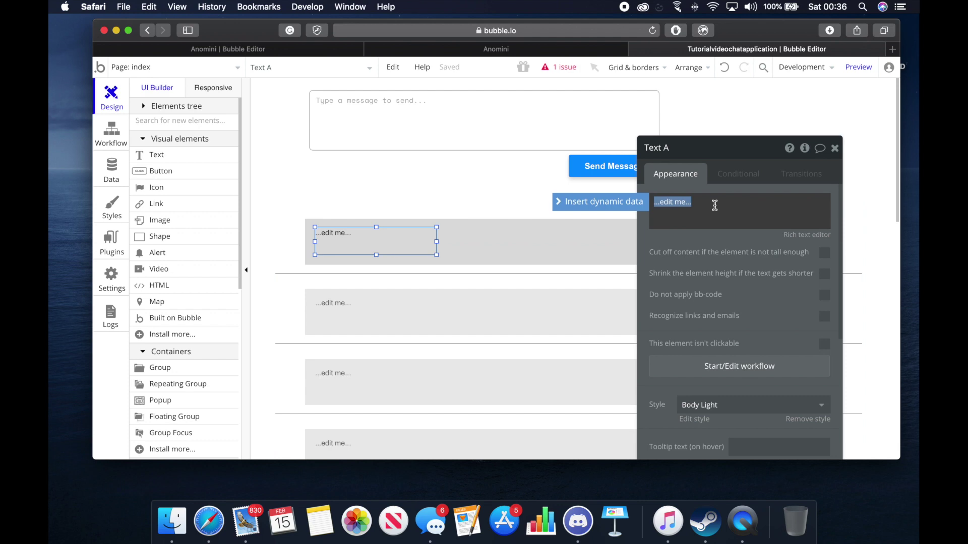
right_click(414, 248)
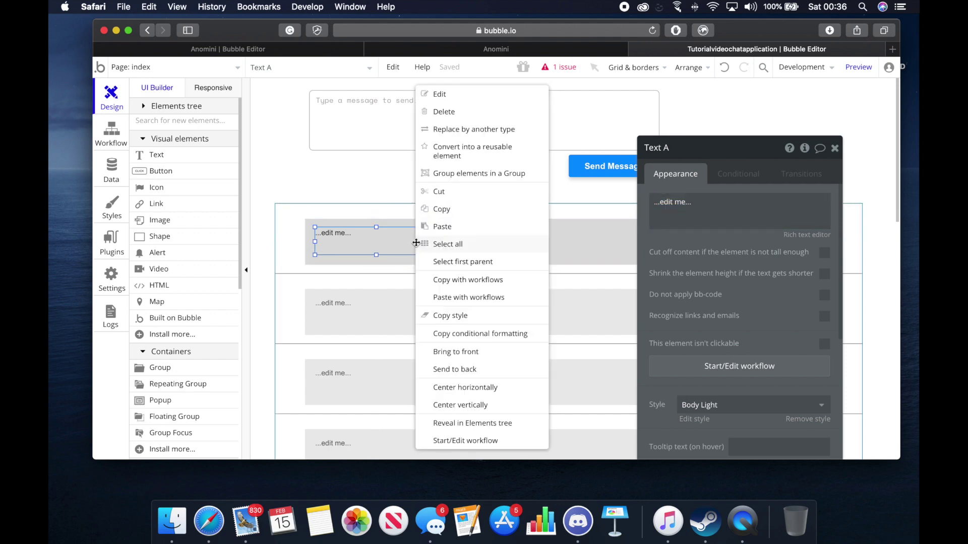
left_click(440, 97)
left_click_drag(734, 148, 754, 101)
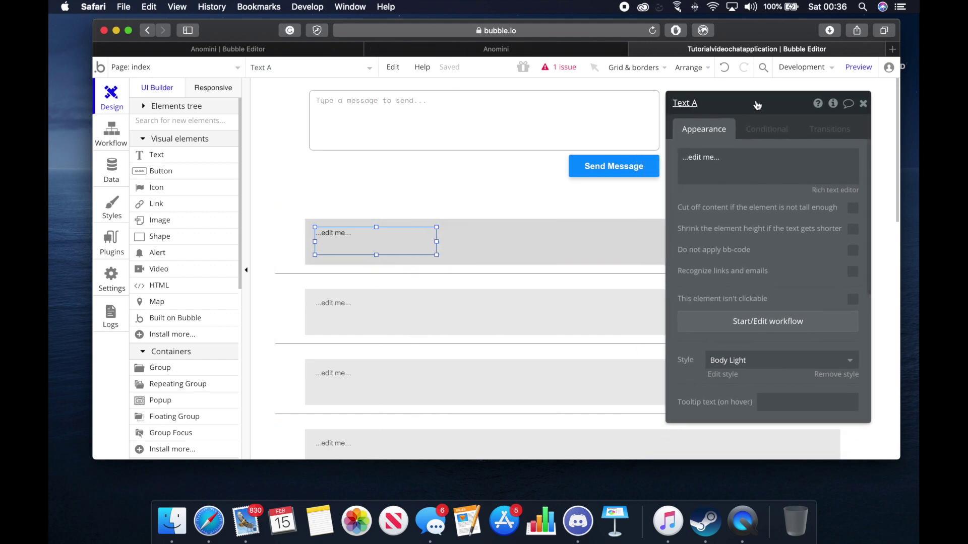
triple_click(739, 171)
key("BackSpace")
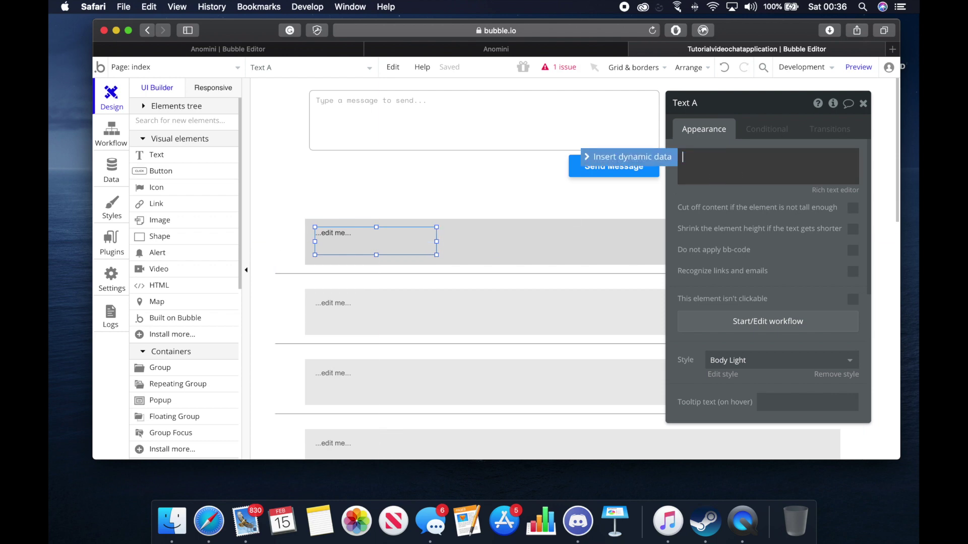
type("MESSAGE")
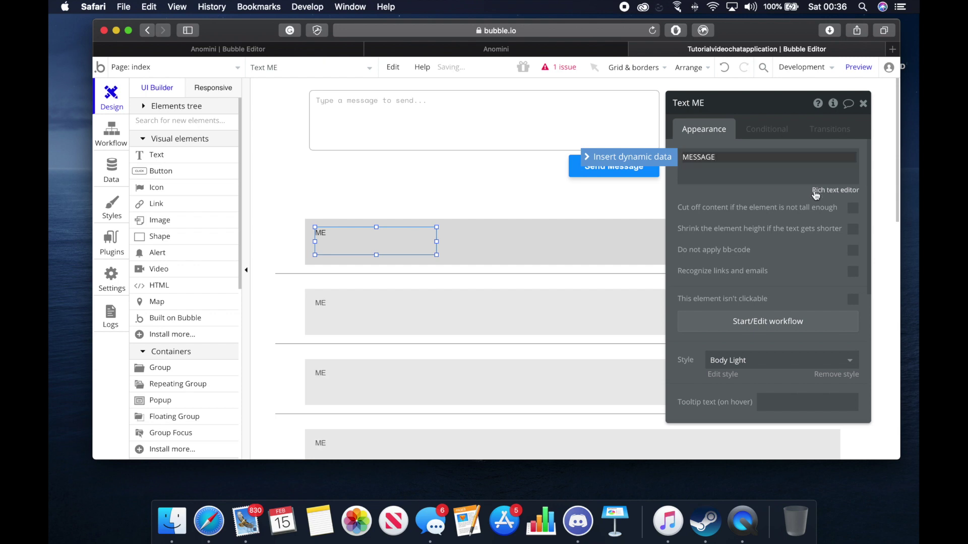
left_click(805, 192)
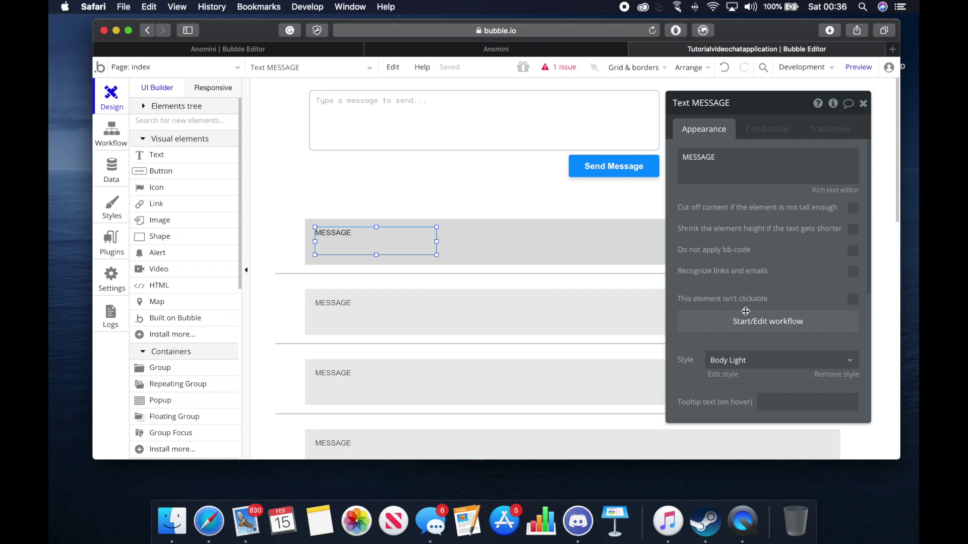
Browse the text styles and clear the predefined style from the MESSAGE text so its font can be set individually
left_click(735, 364)
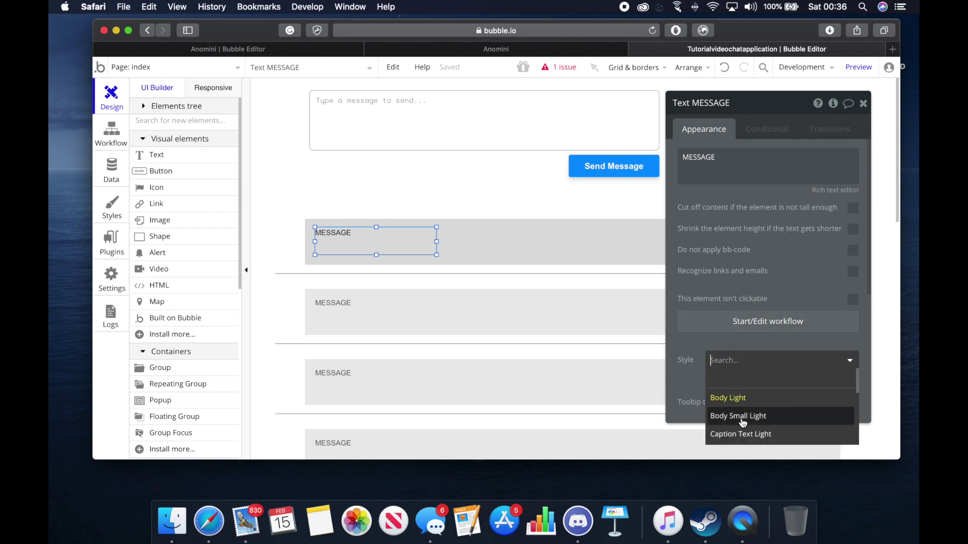
scroll(743, 423, "down", 5)
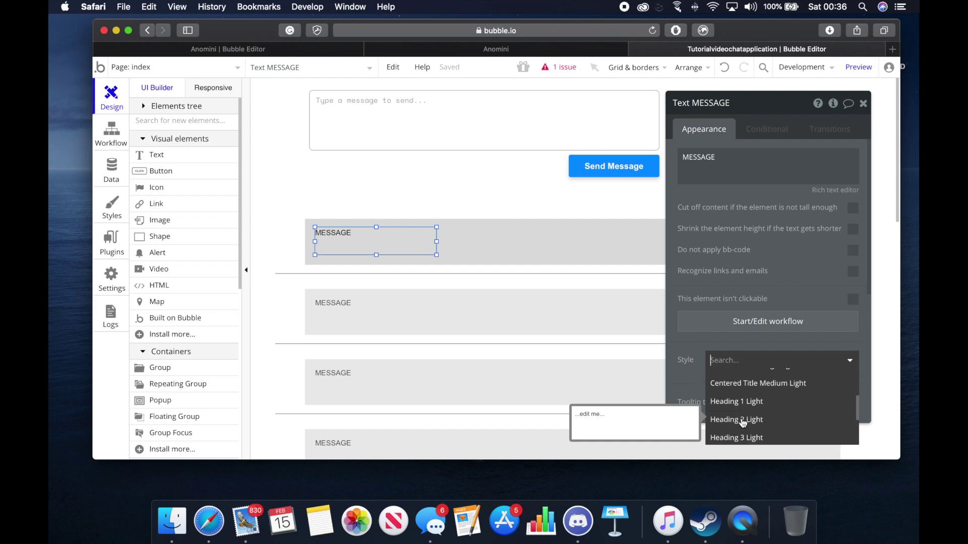
left_click(747, 360)
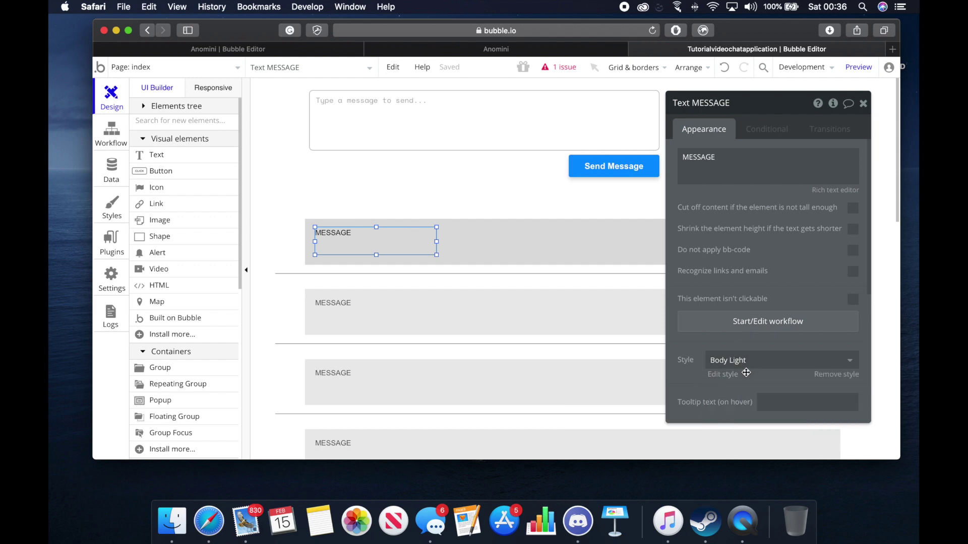
left_click(744, 362)
scroll(745, 378, "up", 5)
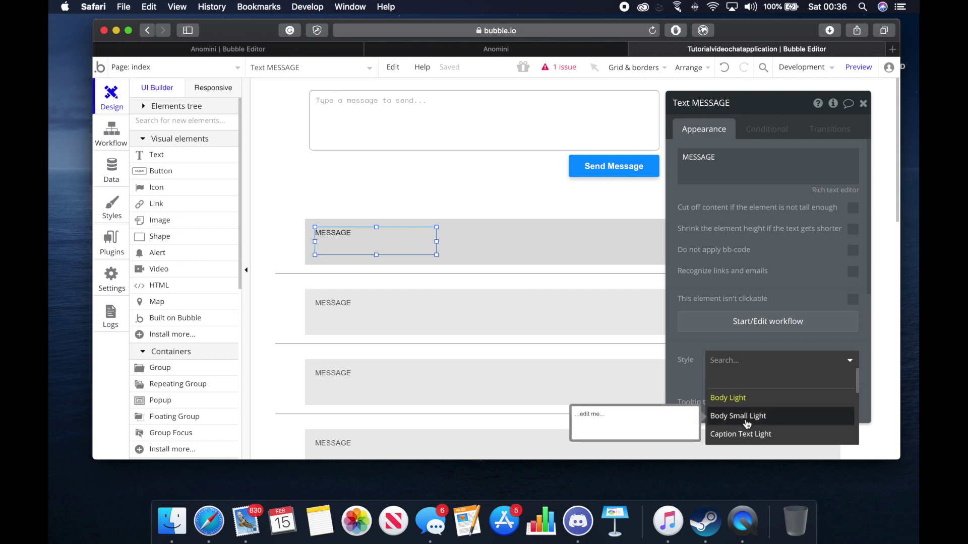
left_click(756, 386)
scroll(750, 384, "down", 5)
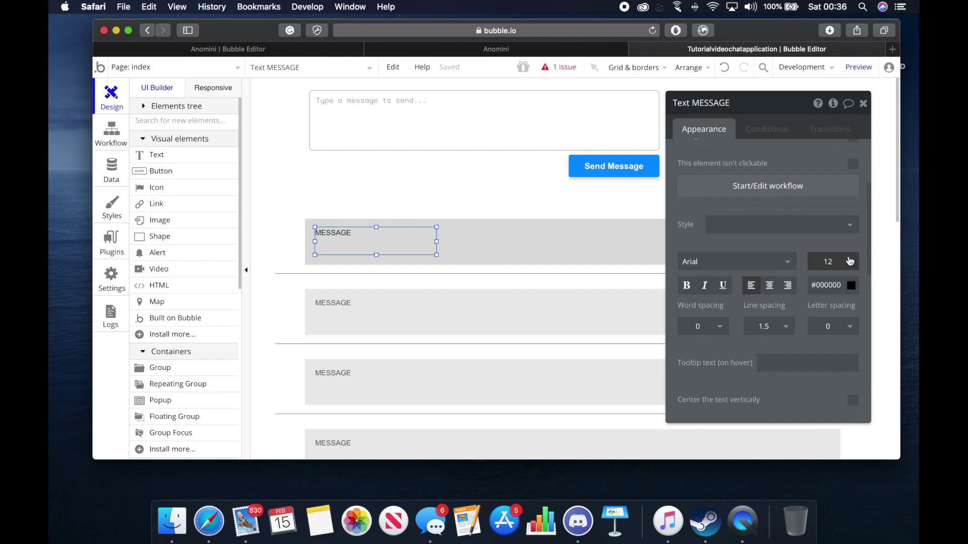
Try font size 18 on the MESSAGE text and set it back to 12
left_click(850, 261)
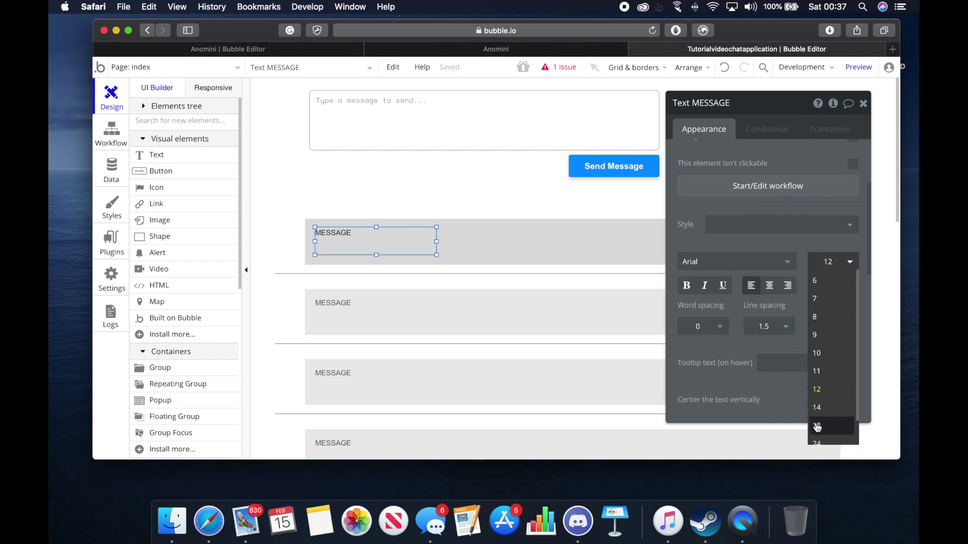
left_click(817, 428)
left_click(848, 262)
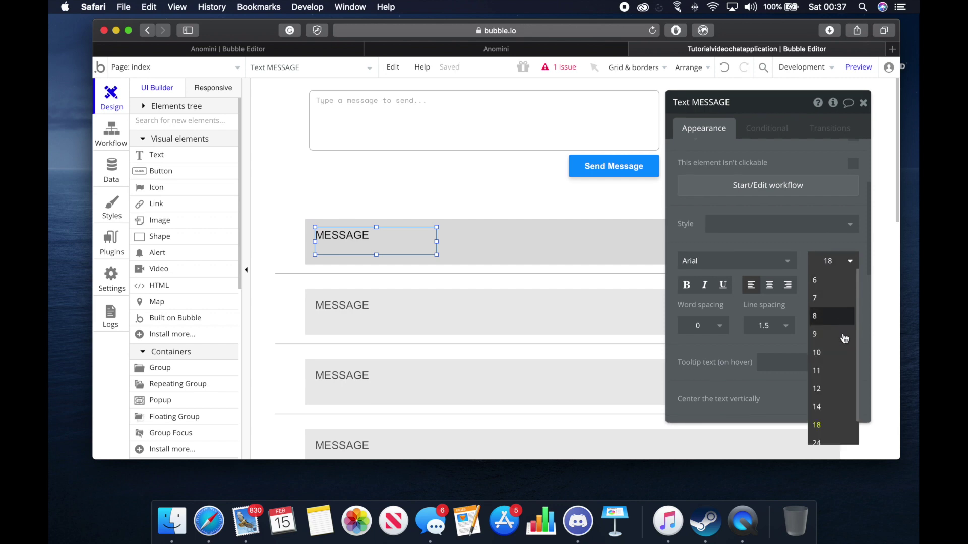
left_click(840, 390)
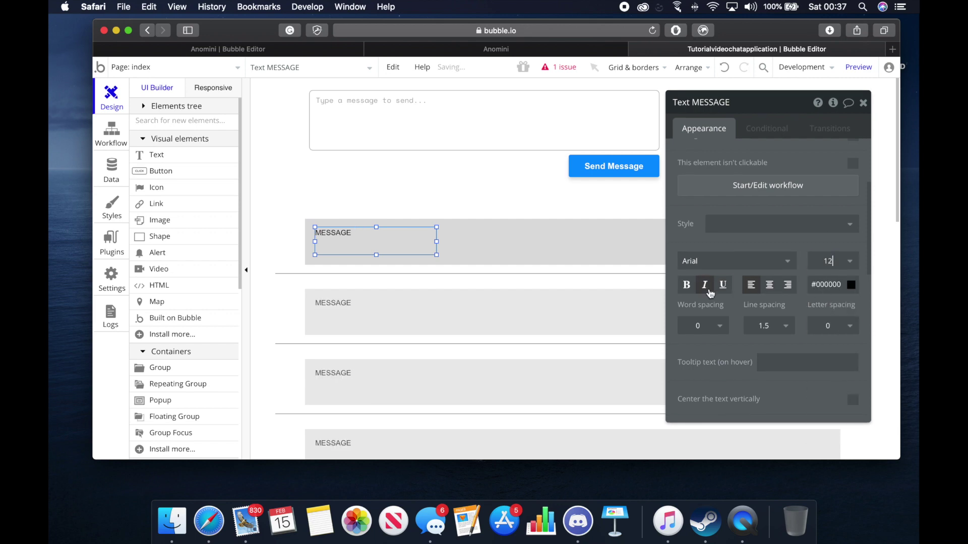
Try the Tinos font on the MESSAGE text, and format it in bold Cousine at size 14
left_click(705, 261)
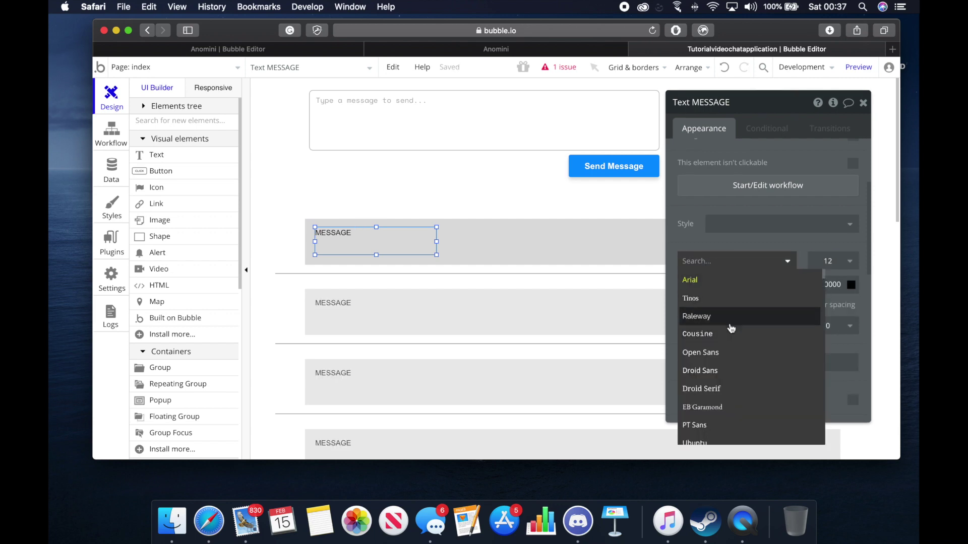
left_click(725, 305)
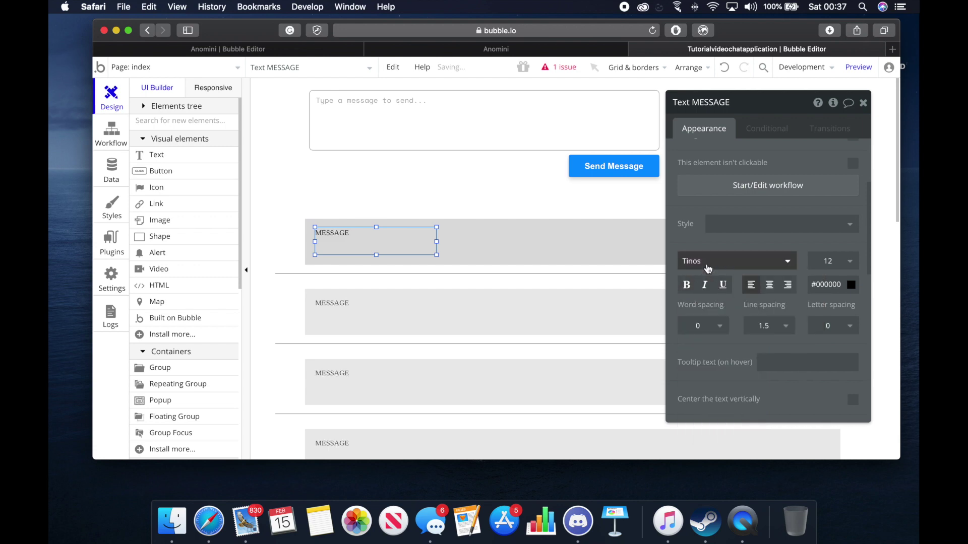
left_click(708, 268)
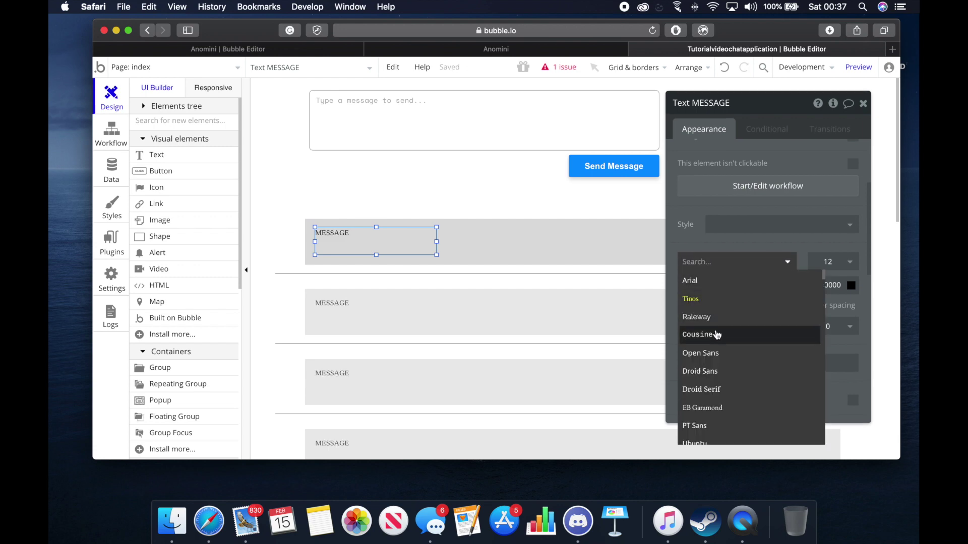
left_click(716, 334)
left_click(688, 290)
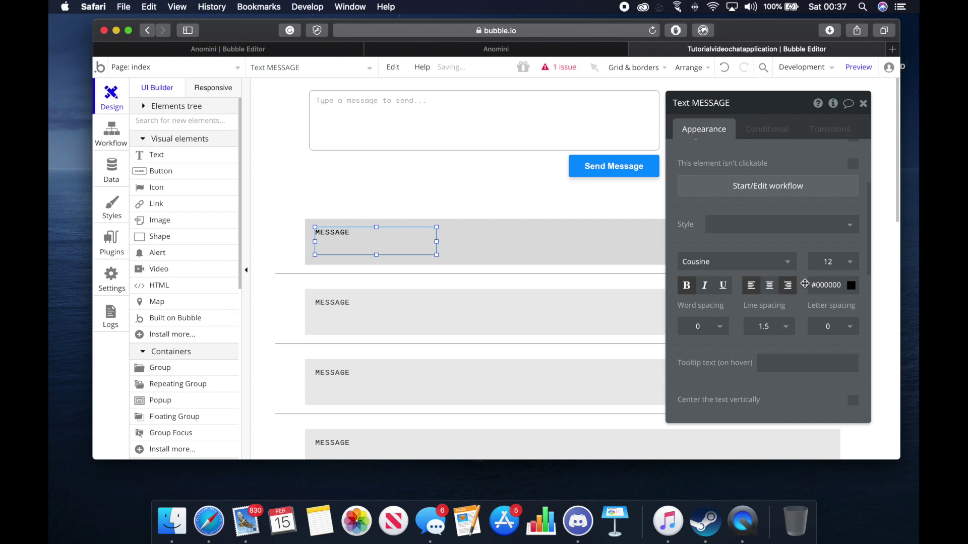
left_click(828, 262)
left_click(822, 406)
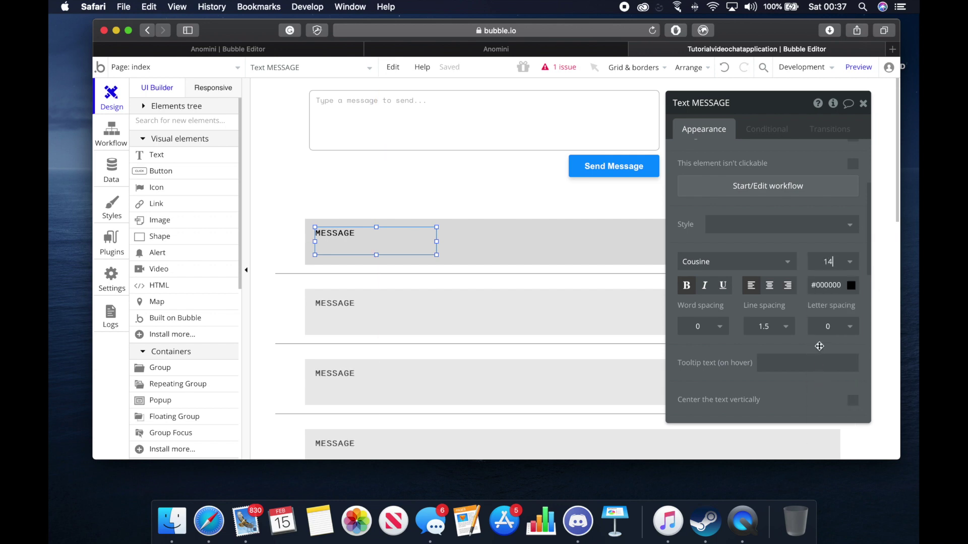
Stretch the MESSAGE text box to cover most of the grey shape's width and height
left_click_drag(411, 241, 835, 258)
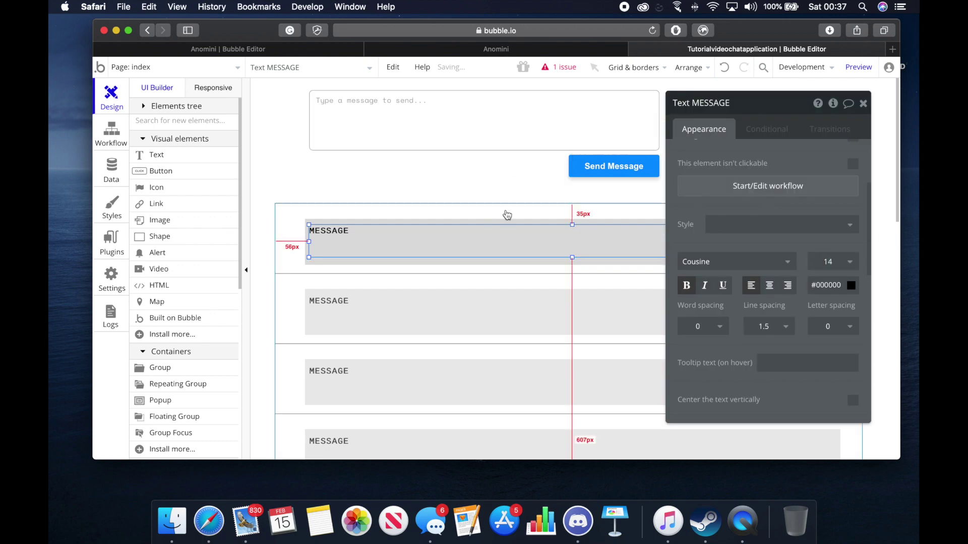
left_click_drag(573, 258, 573, 261)
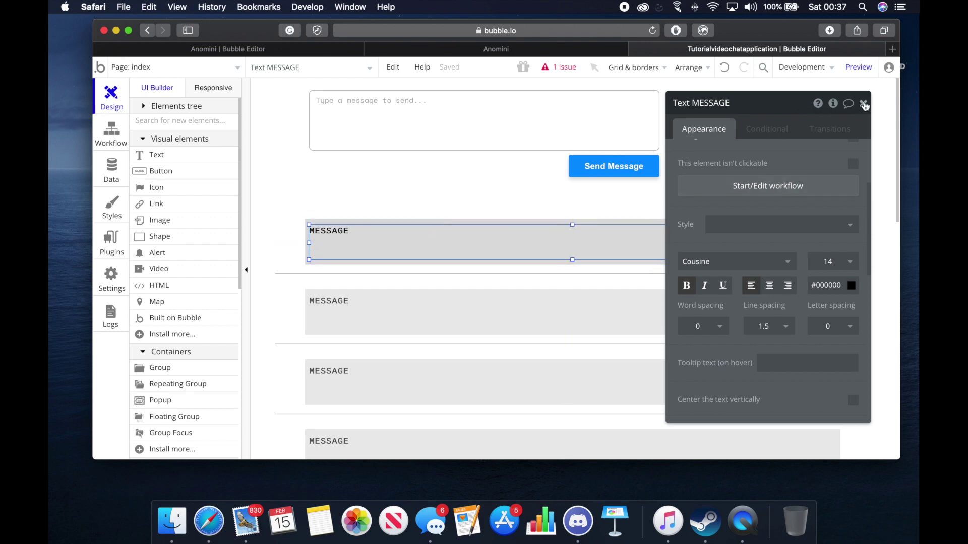
Widen the multiline message input to nearly the width of the message rows and move the Send Message button beneath its right end
left_click(863, 104)
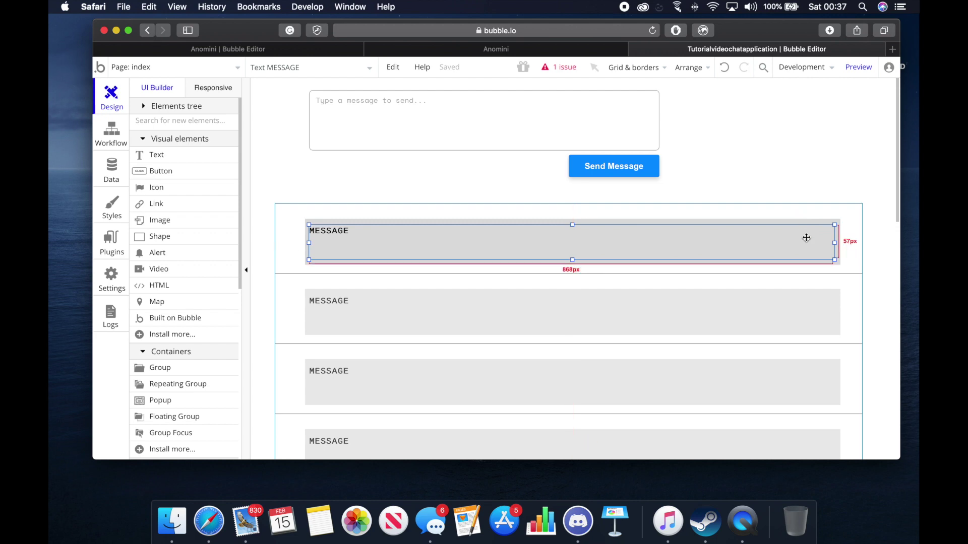
left_click(629, 114)
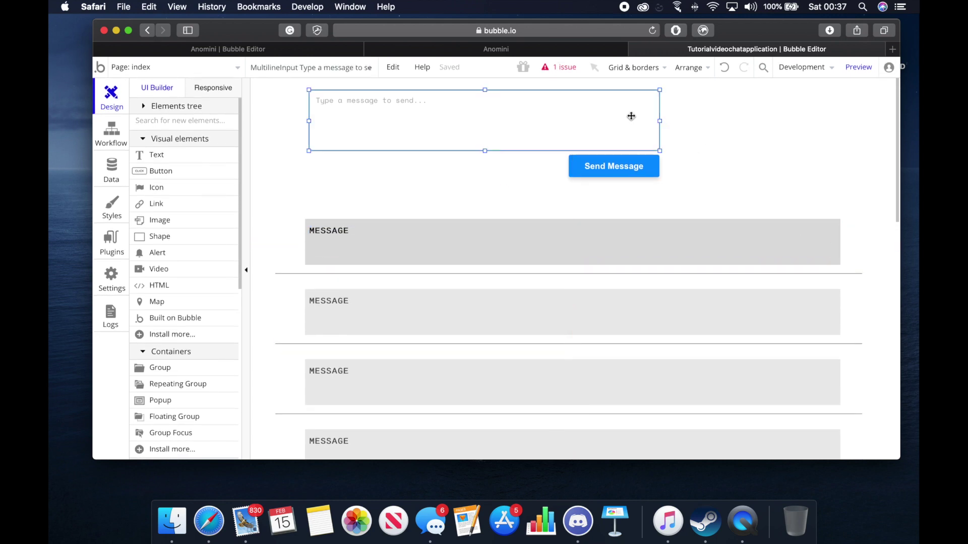
left_click_drag(660, 121, 835, 121)
left_click_drag(649, 167, 867, 162)
left_click(866, 164)
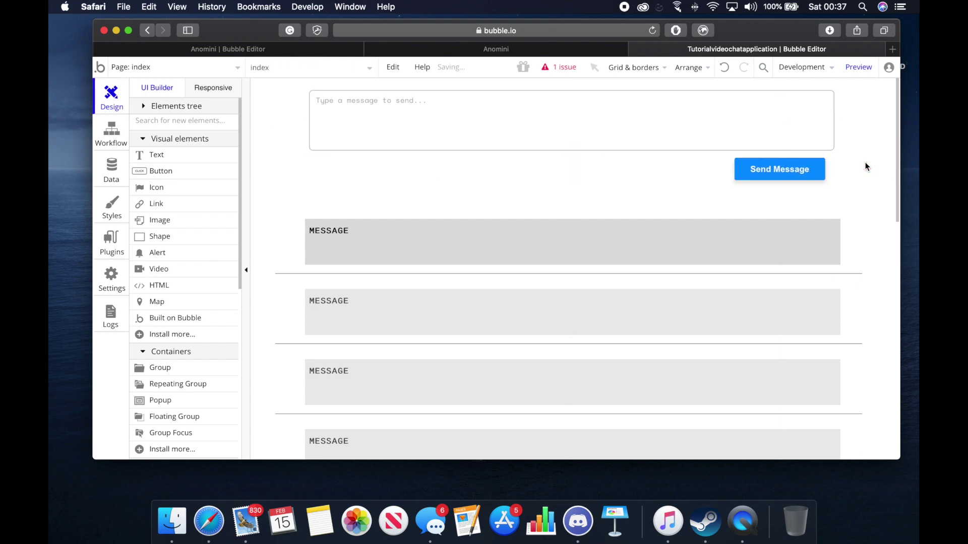
Move the repeating group up so that it starts just below the Send Message button
scroll(866, 167, "down", 5)
scroll(865, 166, "up", 5)
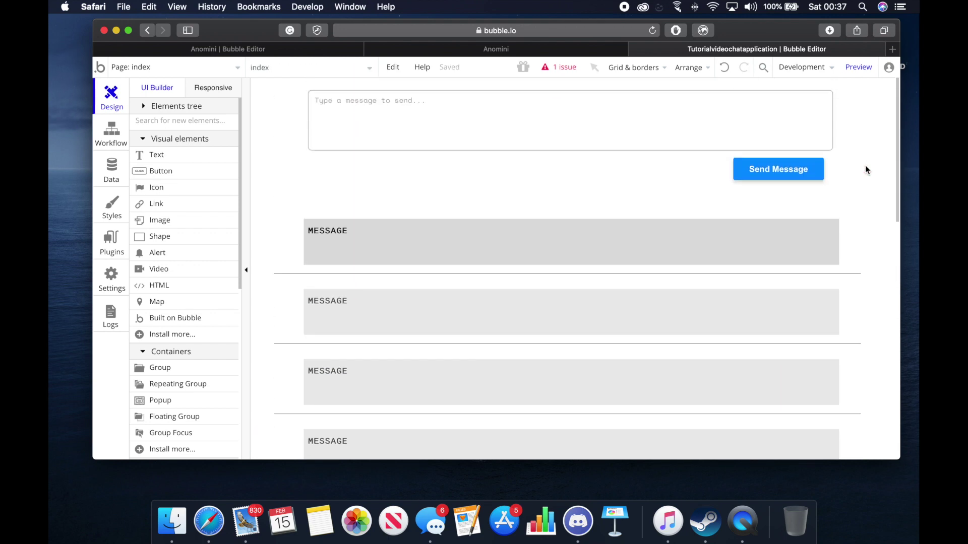
left_click_drag(732, 211, 731, 192)
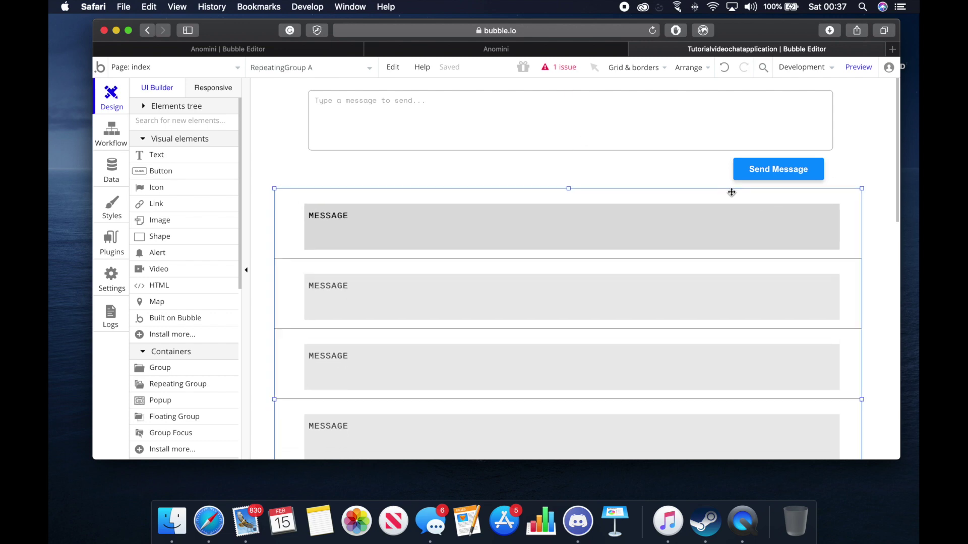
right_click(784, 174)
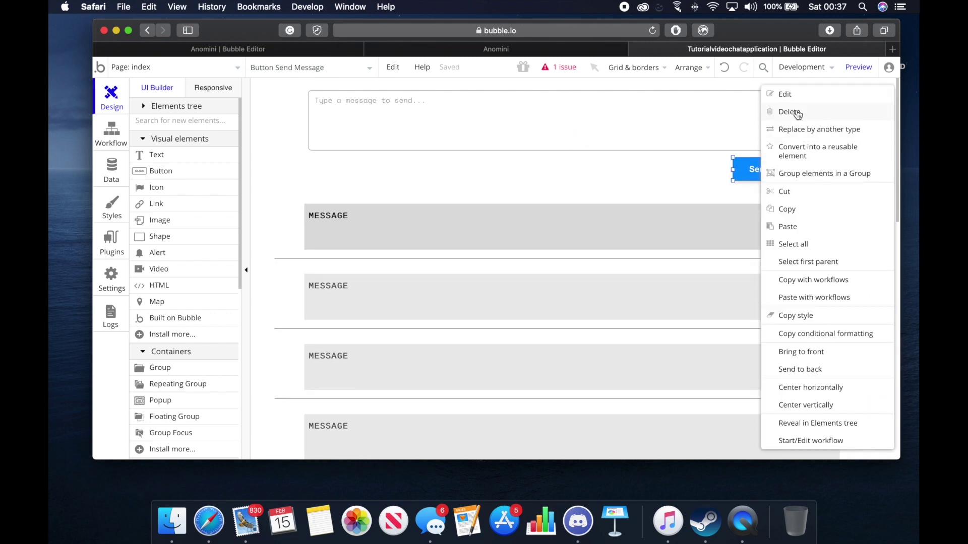
left_click(676, 179)
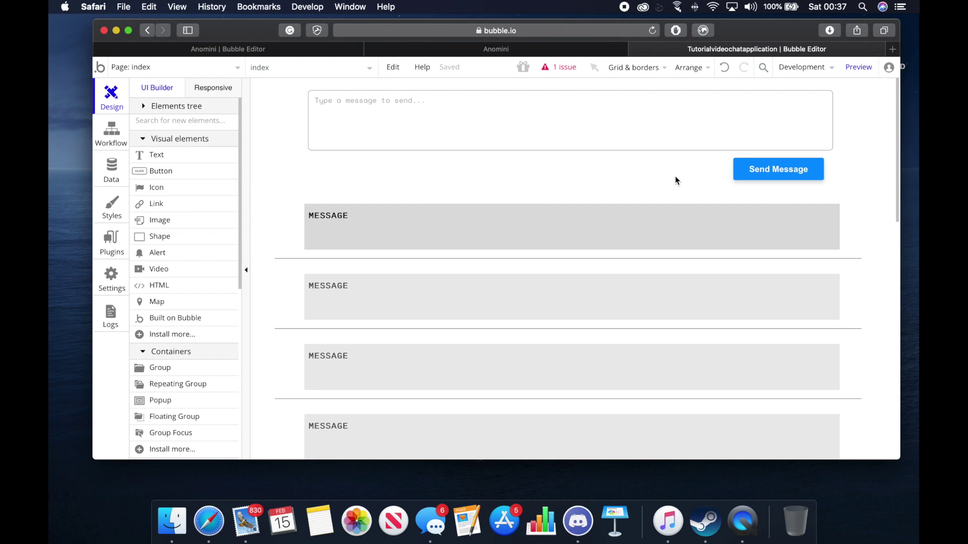
scroll(676, 180, "down", 1)
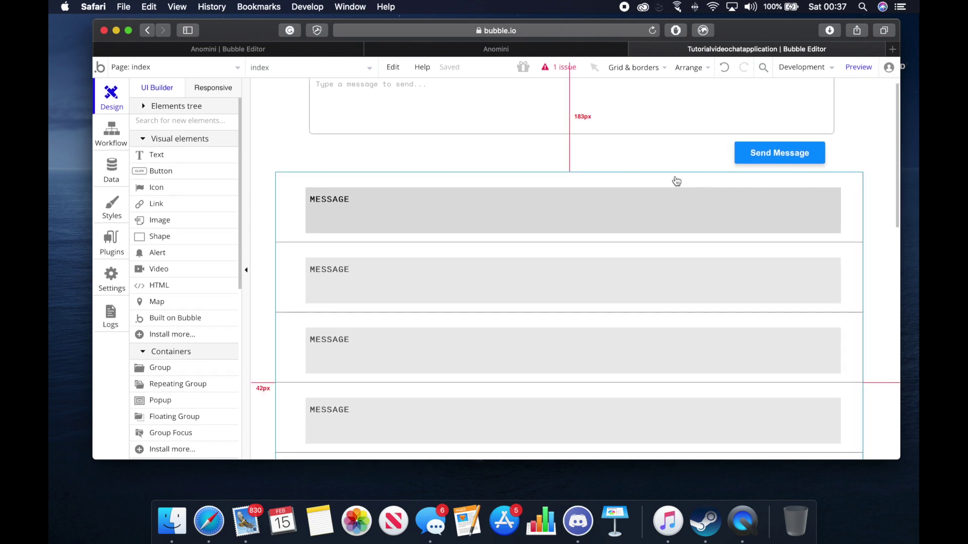
scroll(676, 181, "down", 5)
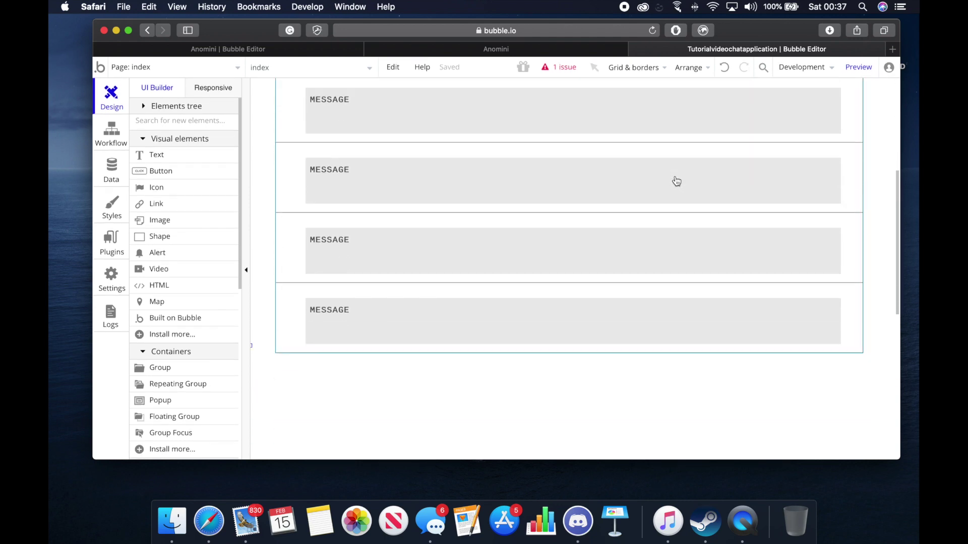
scroll(674, 179, "up", 8)
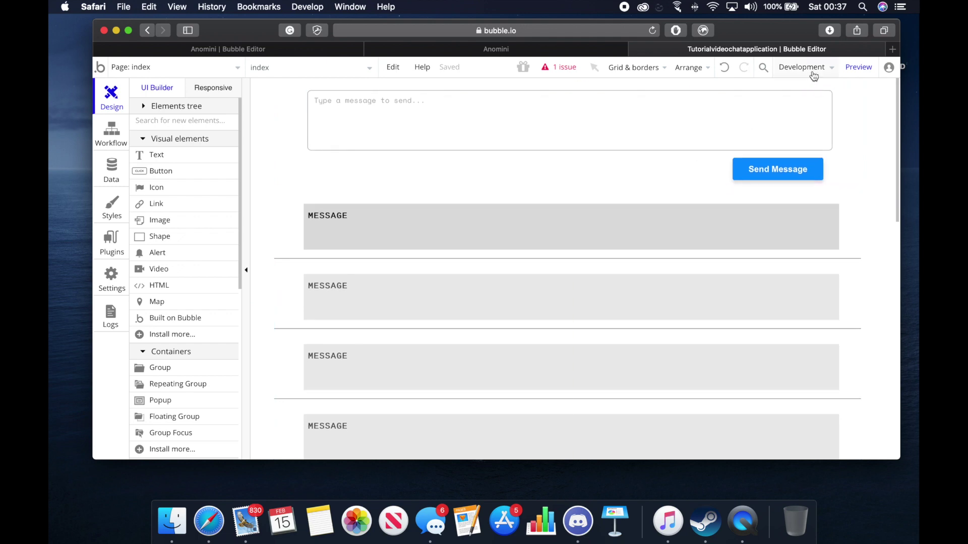
Preview the page, try sending the message "Hello!", and return to the editor
left_click(850, 67)
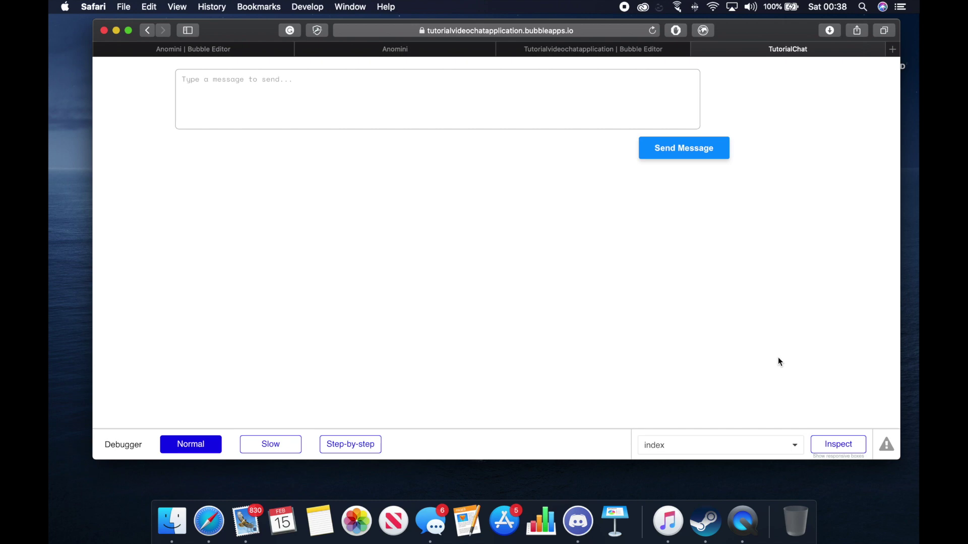
left_click(643, 114)
type("Hello!")
left_click(657, 147)
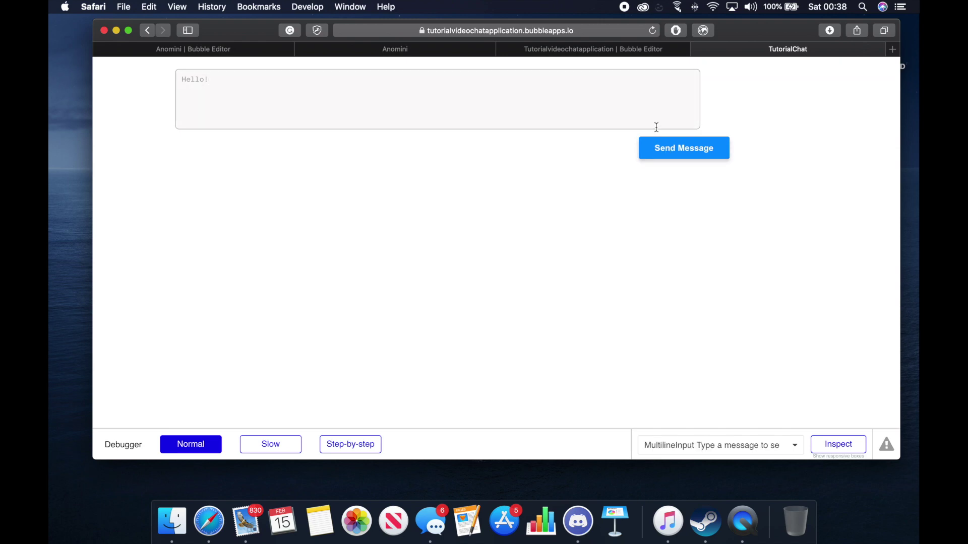
left_click(661, 49)
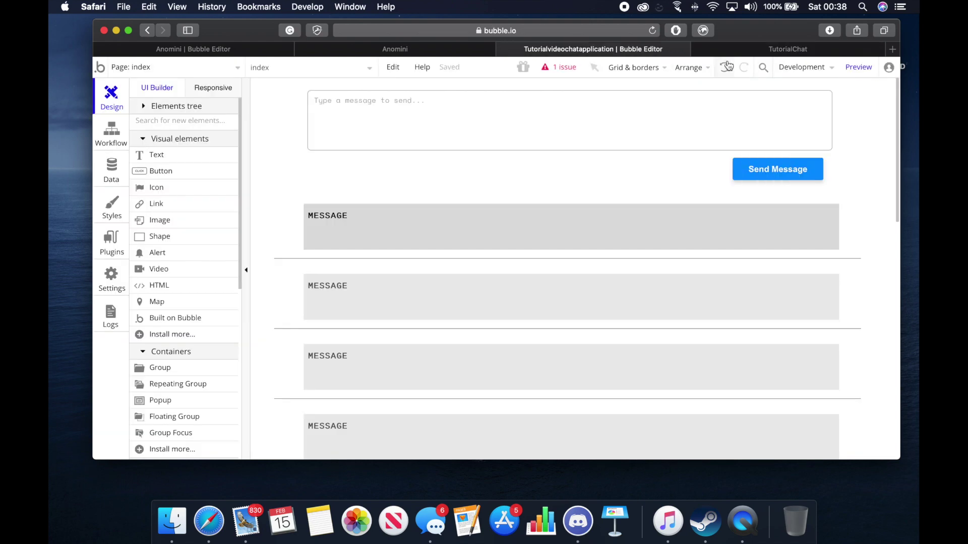
left_click(700, 49)
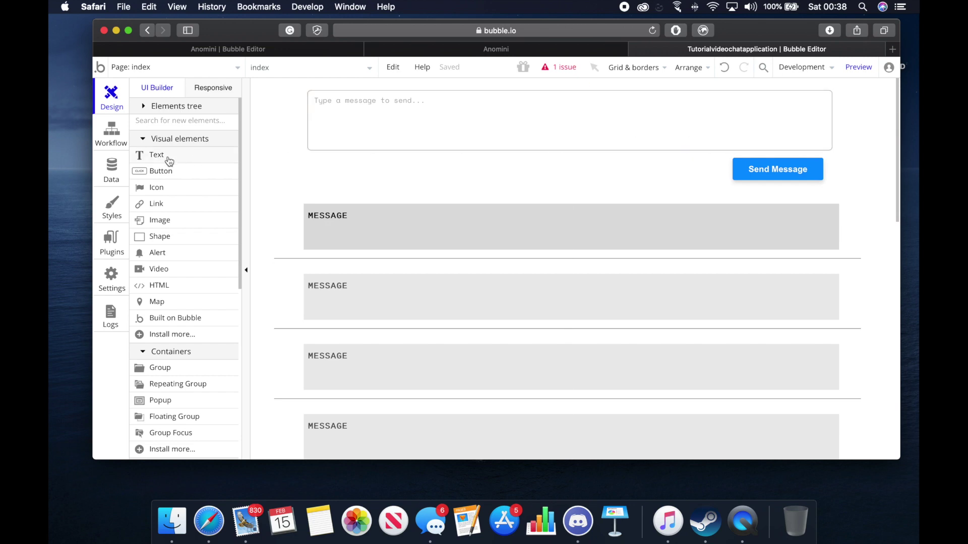
Create two custom data types named Message and Server in the app's database
left_click(123, 173)
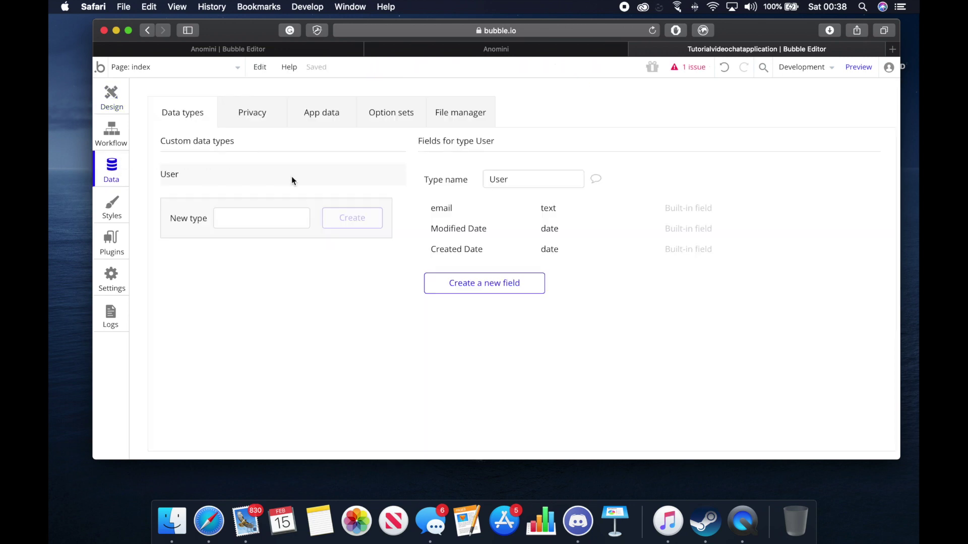
left_click(293, 211)
type("Mess")
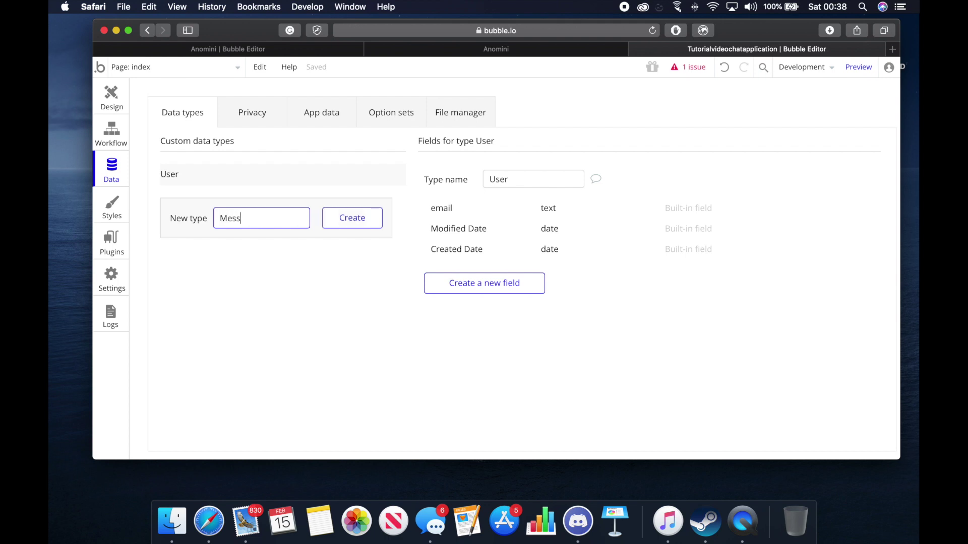
type("age")
left_click(366, 216)
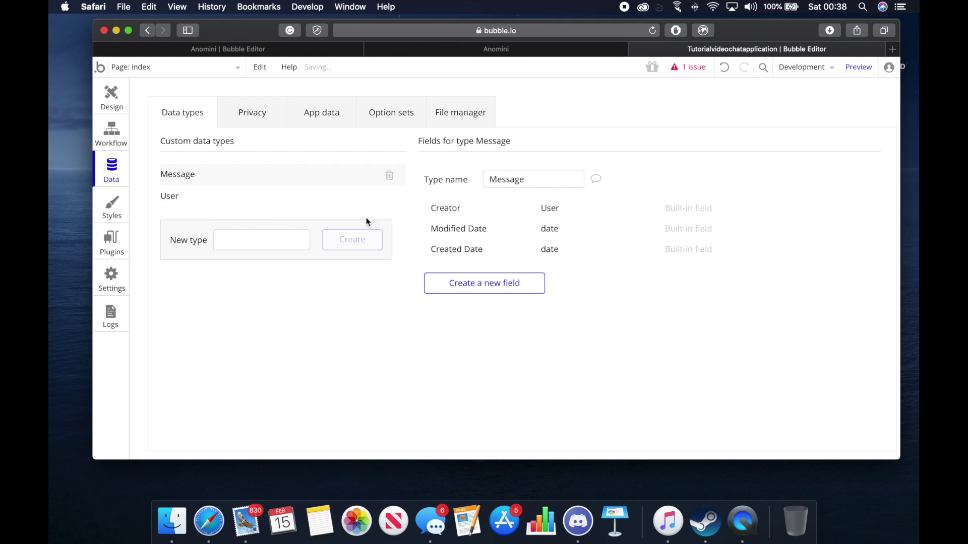
left_click(305, 241)
type("Server")
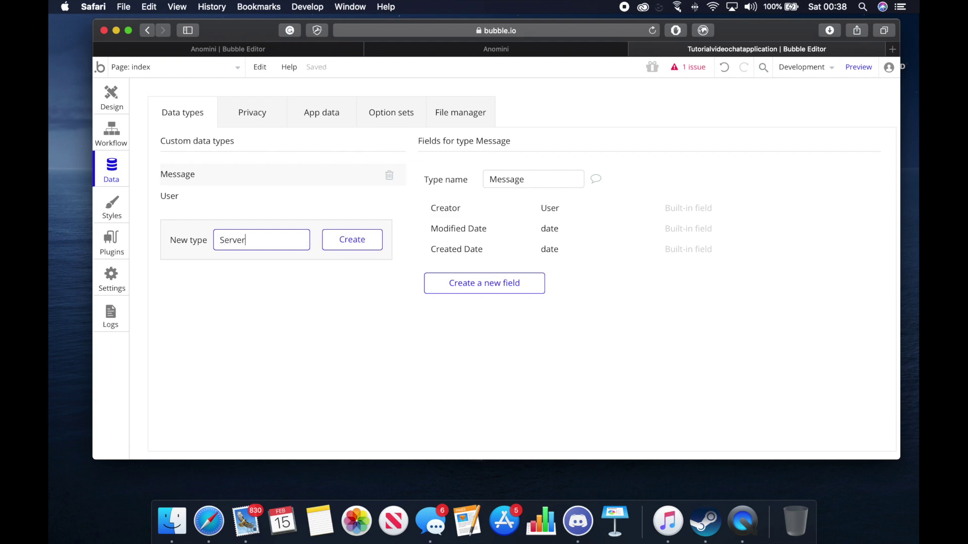
left_click(352, 239)
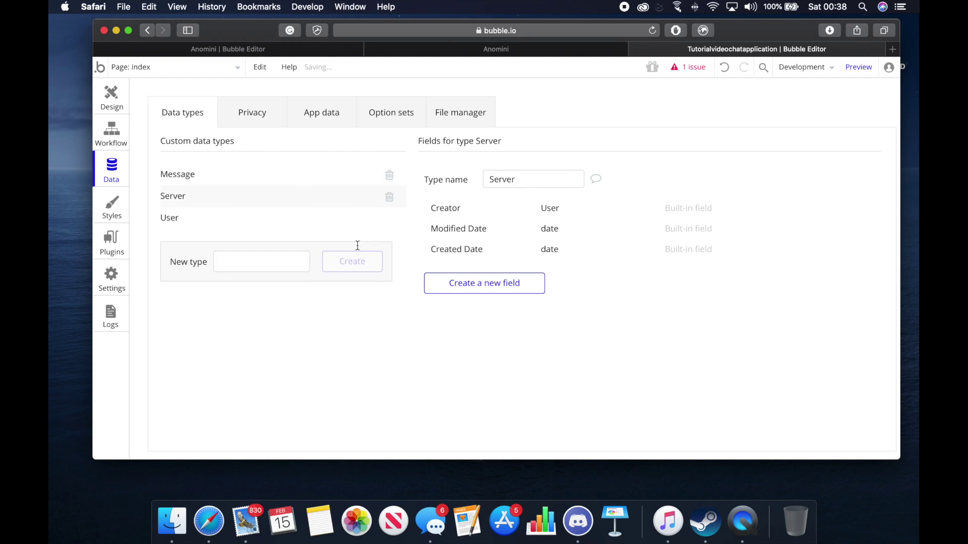
Add a field named text of type text to the Message data type
left_click(295, 185)
left_click(458, 287)
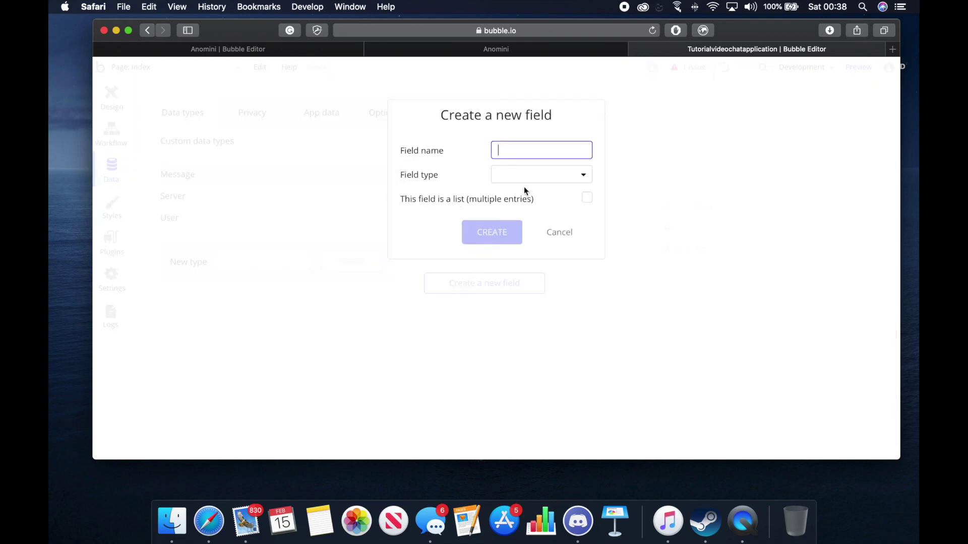
type("text")
left_click(530, 177)
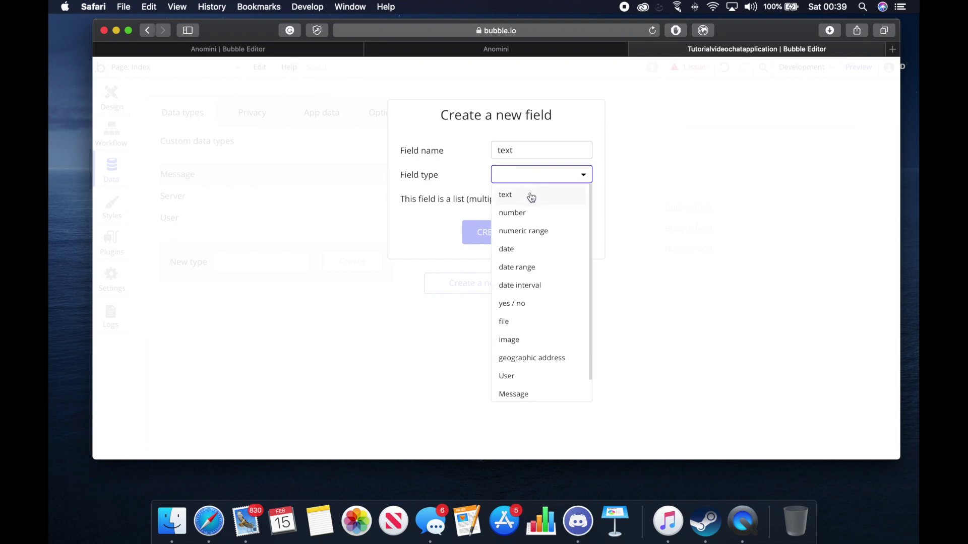
left_click(531, 197)
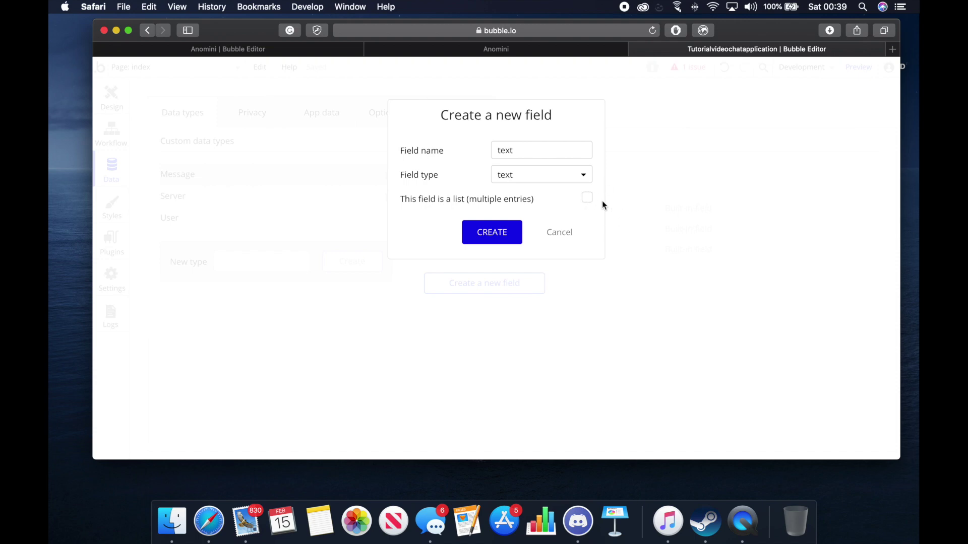
left_click(512, 234)
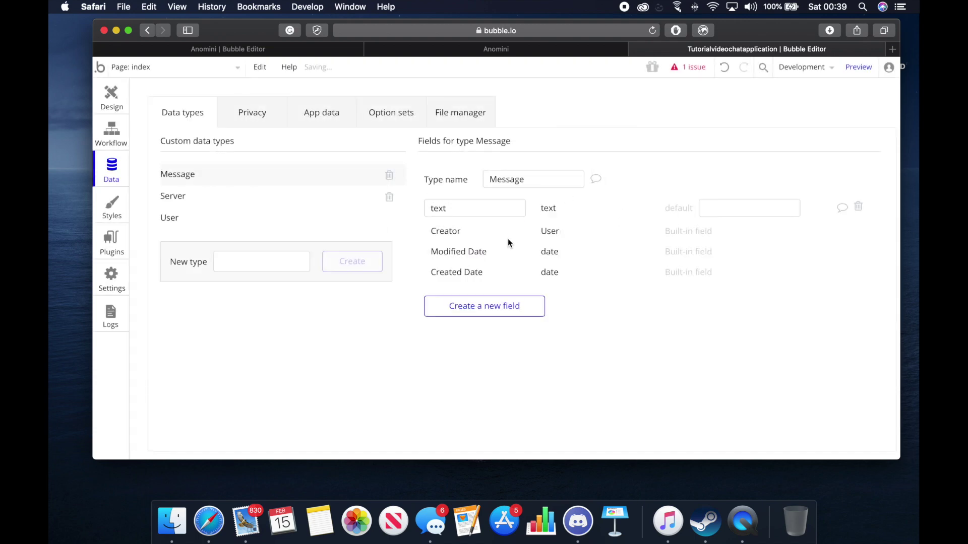
Add a number field named server to the Message data type and give it a default value of 1
left_click(498, 317)
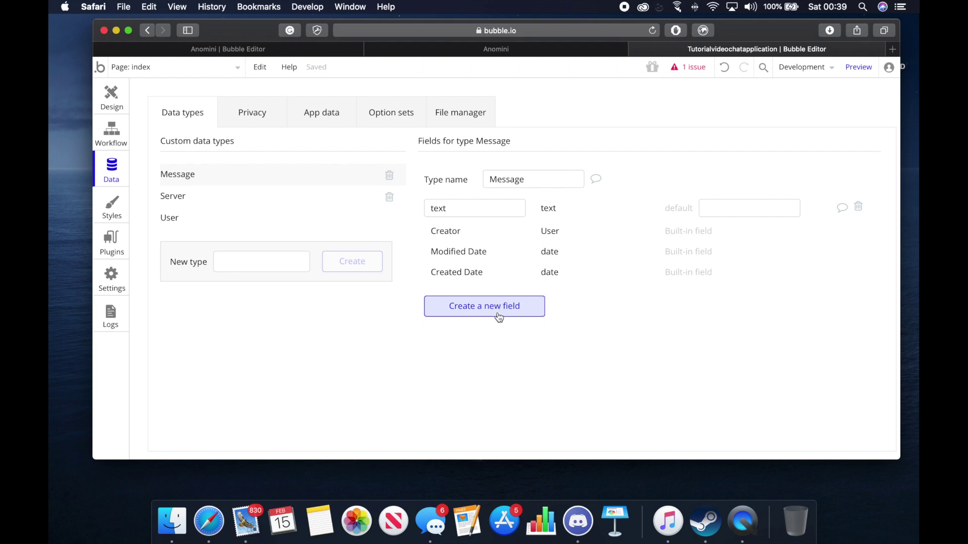
type("server")
left_click(535, 176)
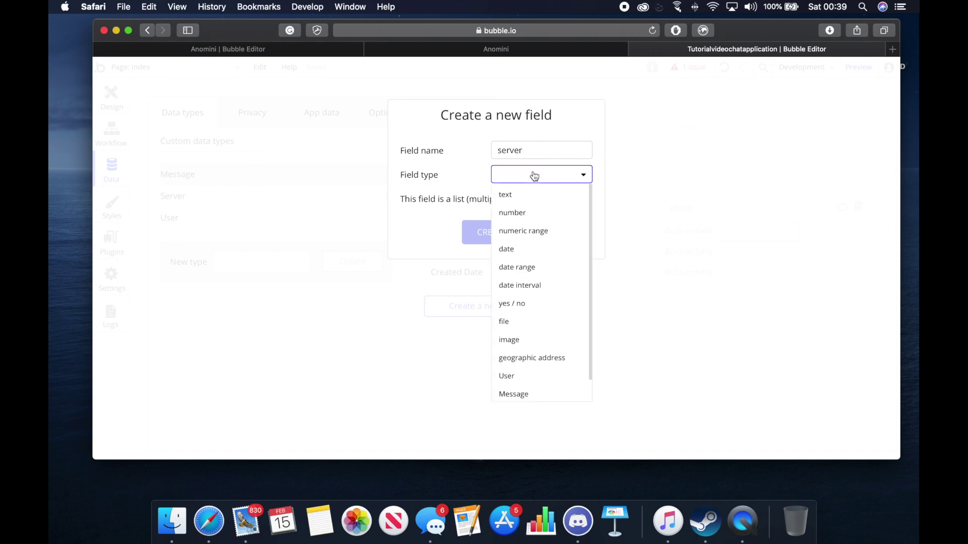
left_click(528, 215)
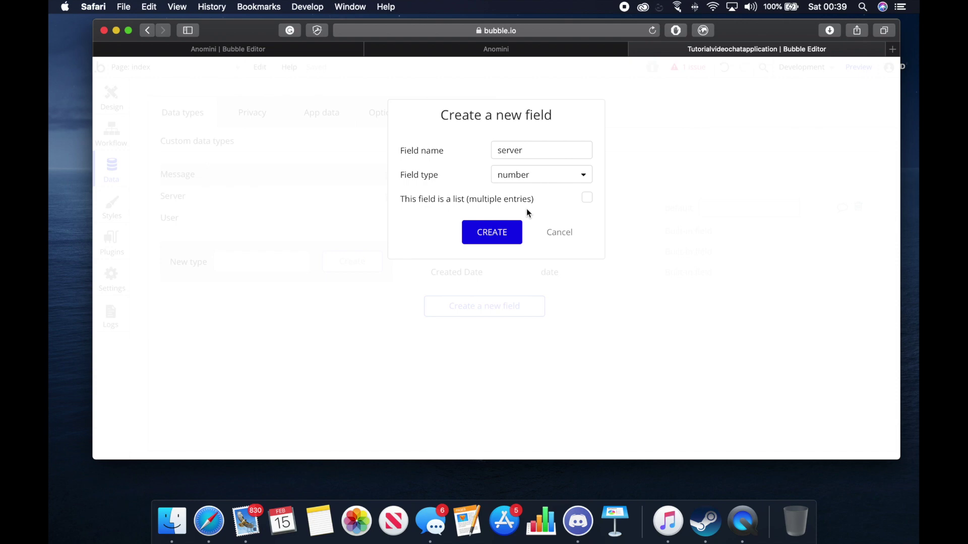
left_click(513, 231)
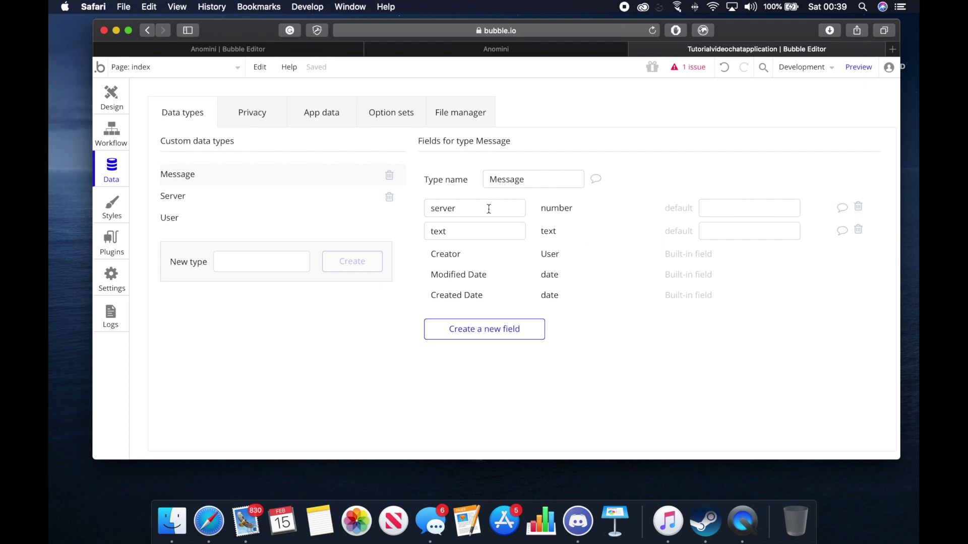
left_click(724, 207)
type("1")
left_click(713, 255)
Add a number field named id to the Server data type with a default value of 1
left_click(255, 206)
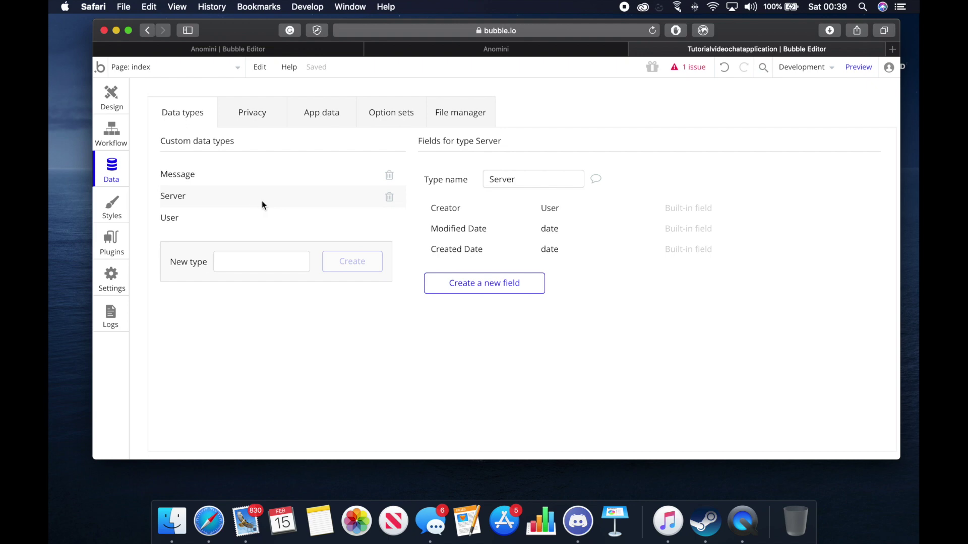
left_click(462, 285)
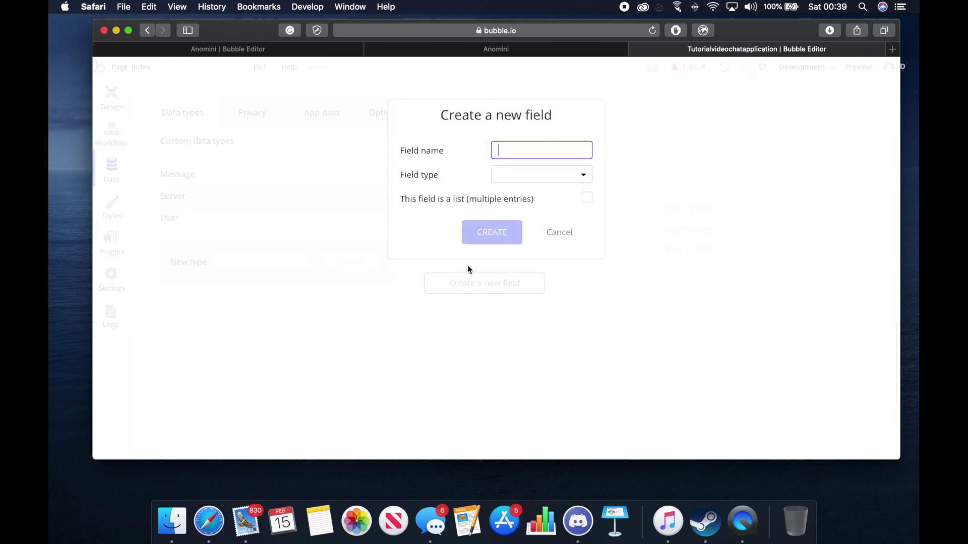
type("id")
left_click(540, 172)
left_click(529, 215)
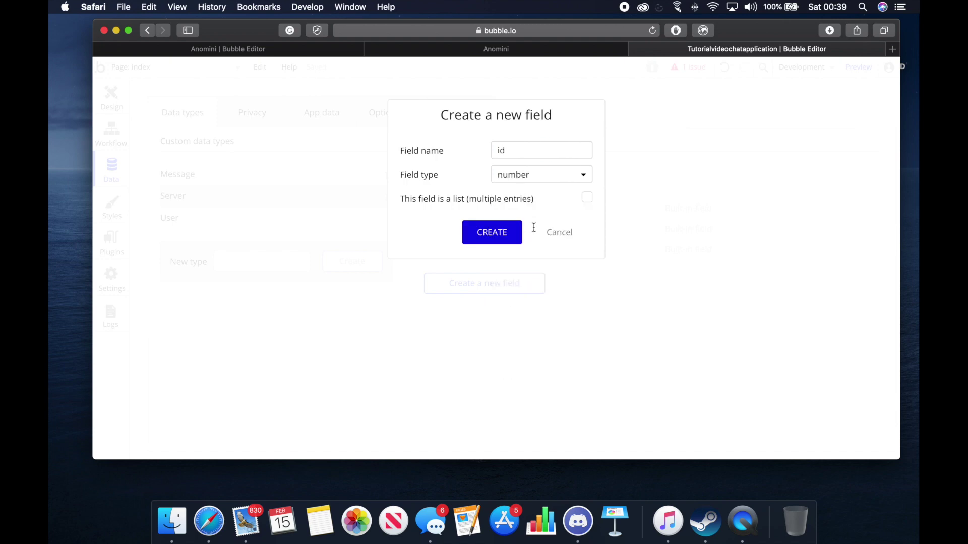
left_click(498, 235)
left_click(733, 207)
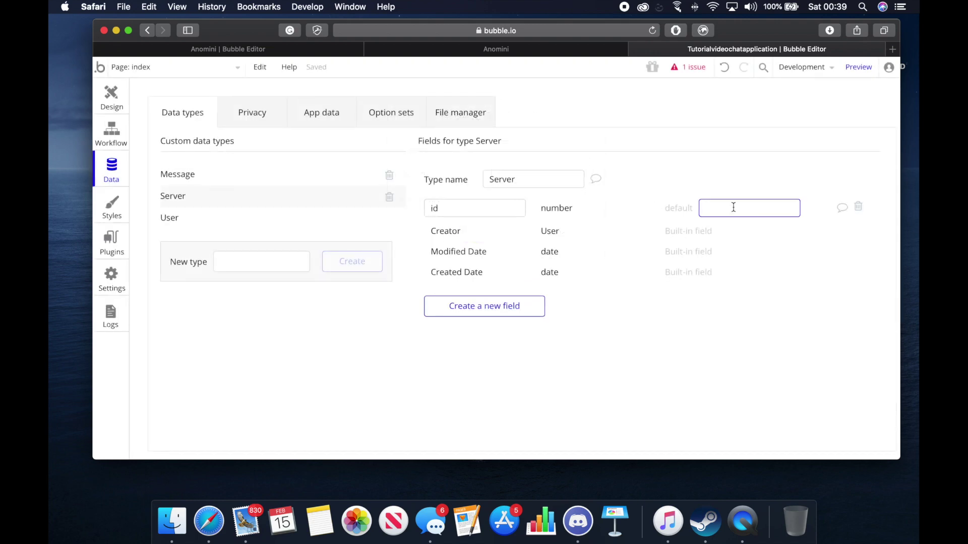
type("1")
left_click(612, 241)
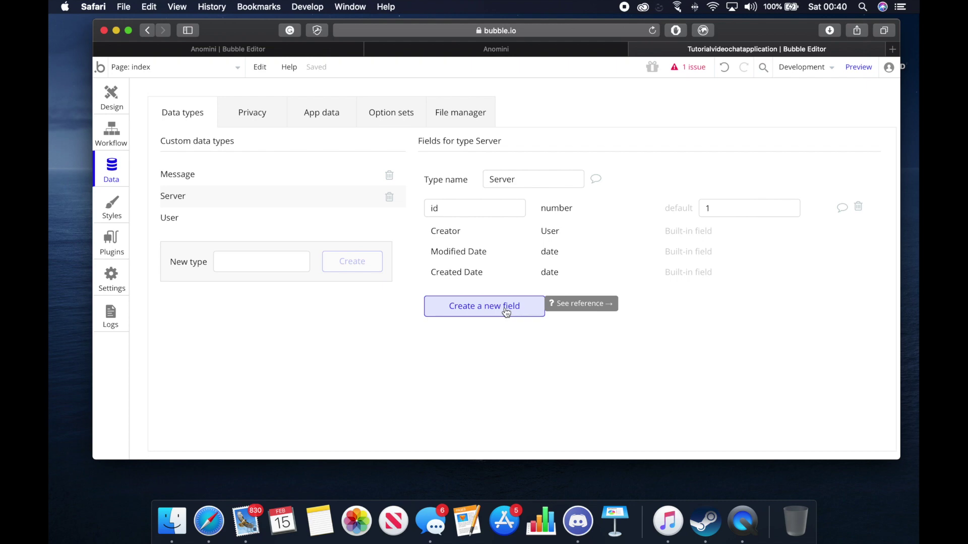
Add a field named messages to the Server data type as a list of type Message
left_click(506, 312)
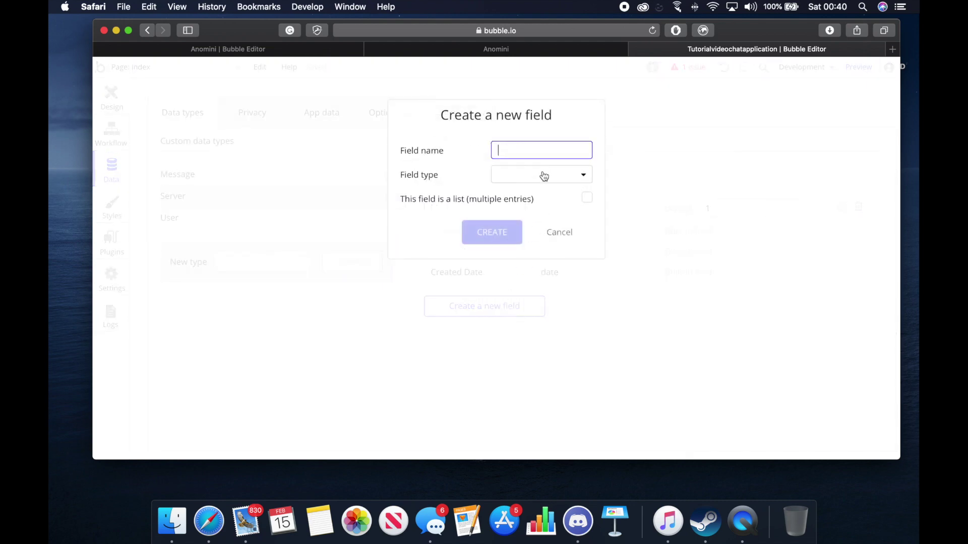
type("messafes")
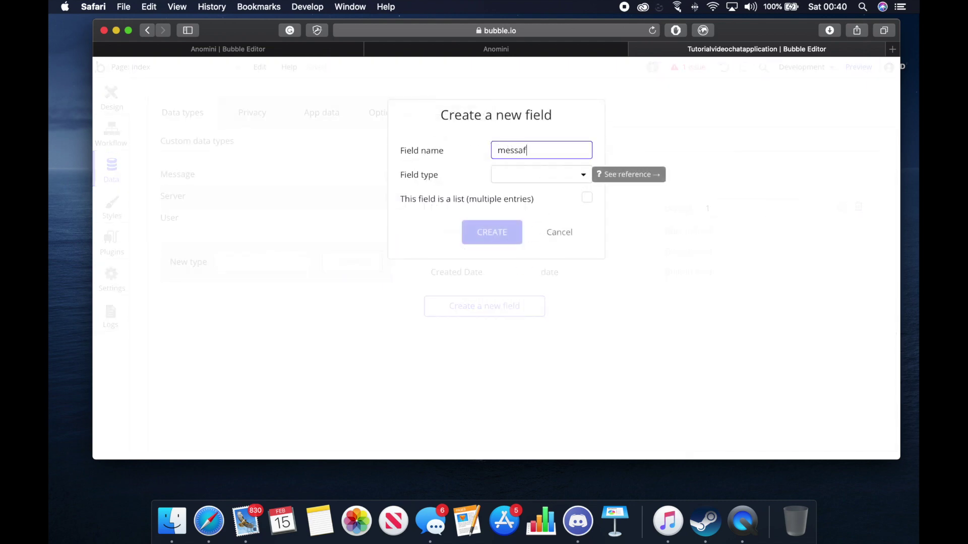
key("BackSpace")
key("BackSpace")
key("BackSpace")
type("ges")
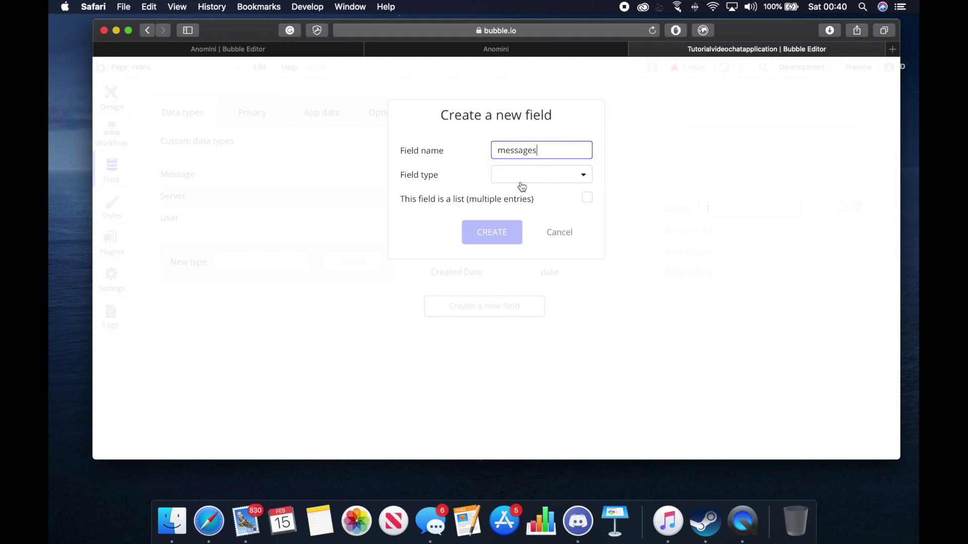
left_click(524, 184)
scroll(506, 237, "down", 1)
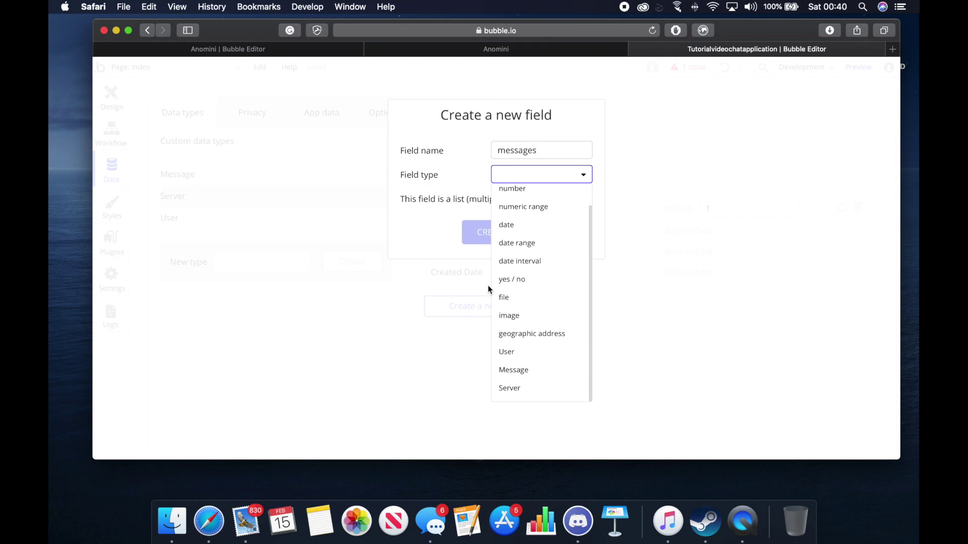
left_click(528, 371)
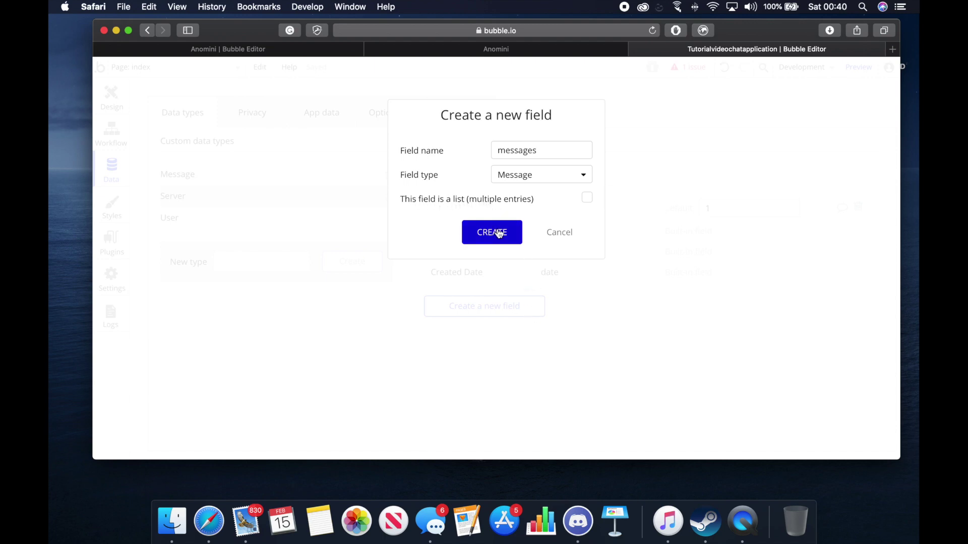
left_click(588, 199)
left_click(513, 231)
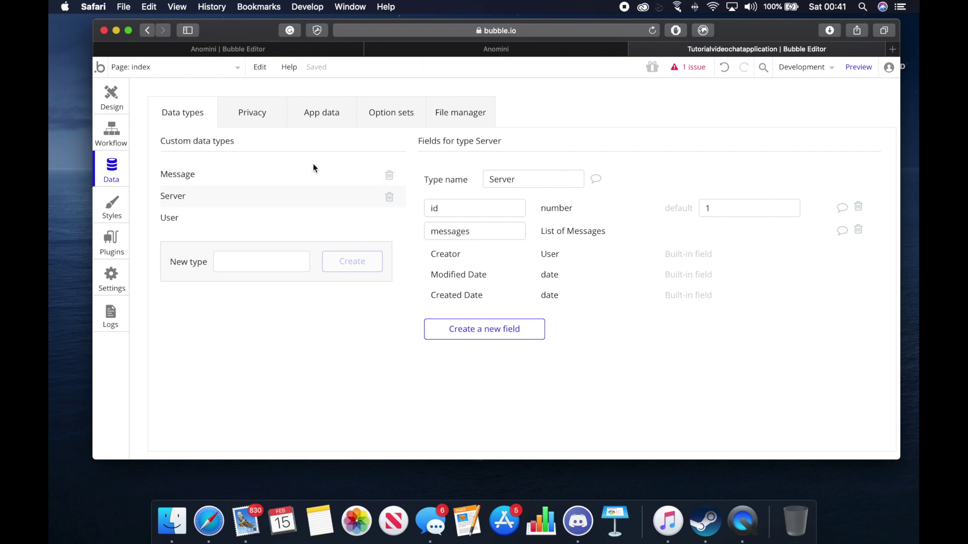
Review the Message and Server data types, comparing the server field and its default value with the messages list field
left_click(287, 177)
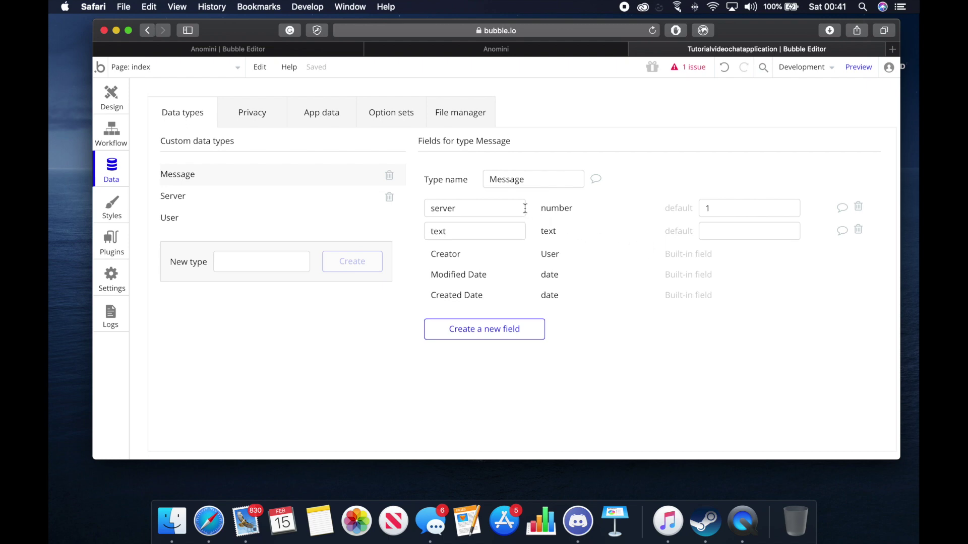
left_click(754, 214)
left_click(179, 198)
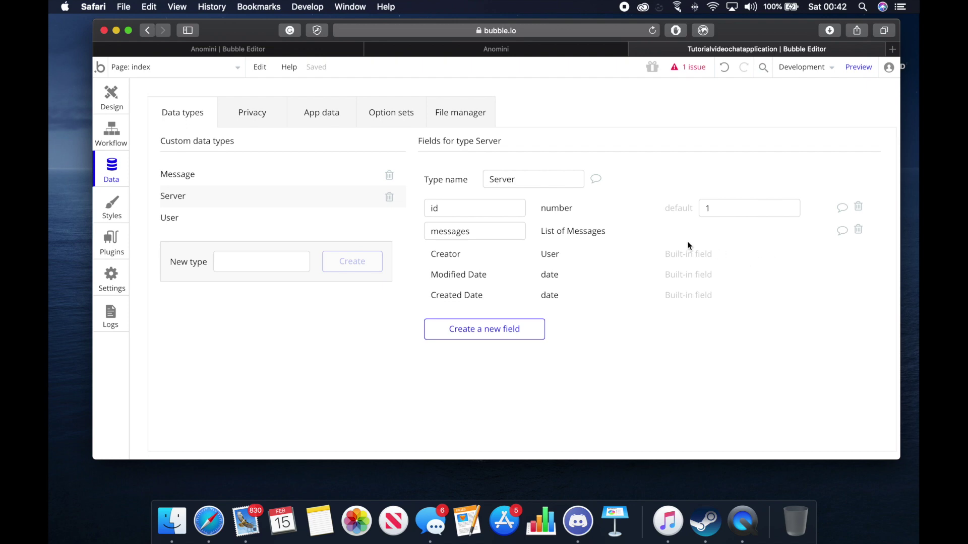
left_click(365, 183)
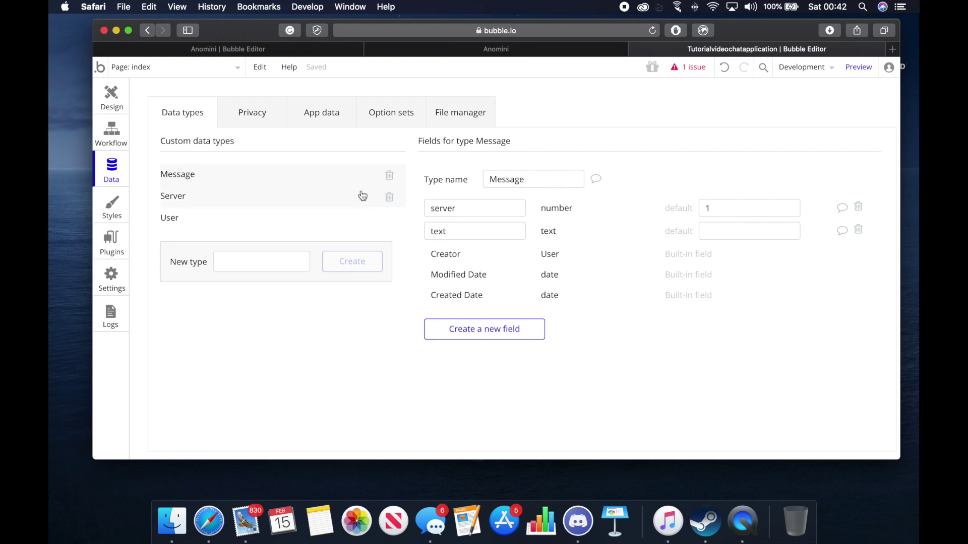
left_click(362, 196)
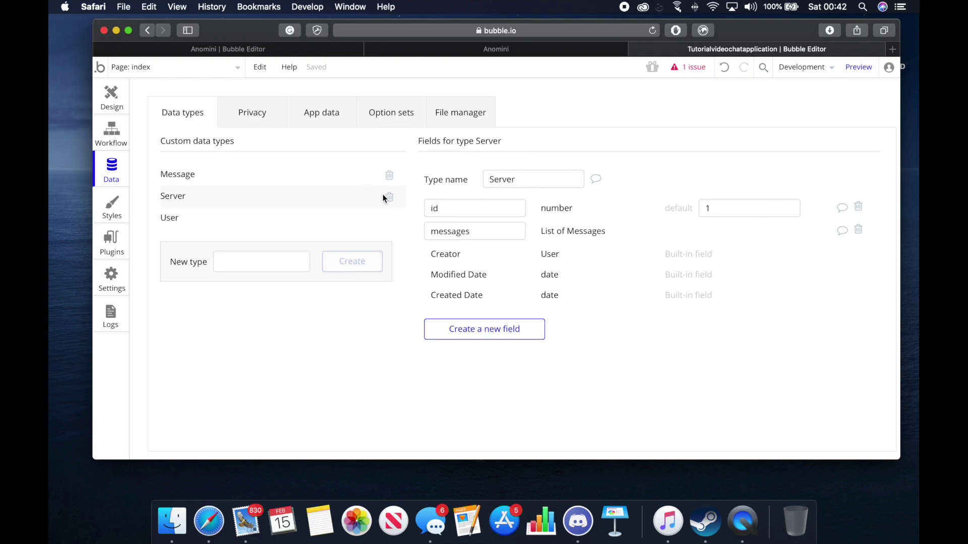
left_click_drag(498, 231, 406, 232)
left_click(562, 234)
left_click(227, 172)
left_click_drag(724, 207, 686, 206)
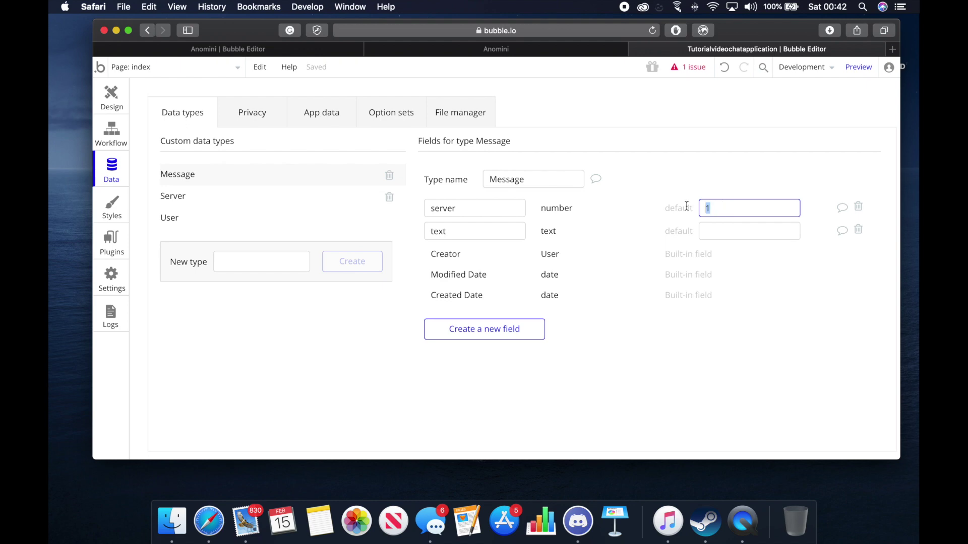
left_click(718, 207)
left_click(190, 202)
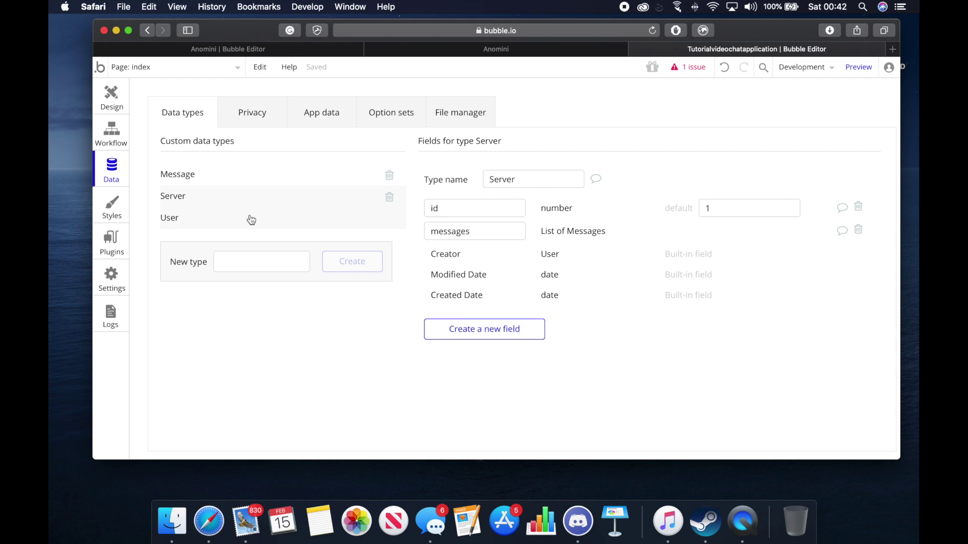
left_click_drag(492, 231, 411, 232)
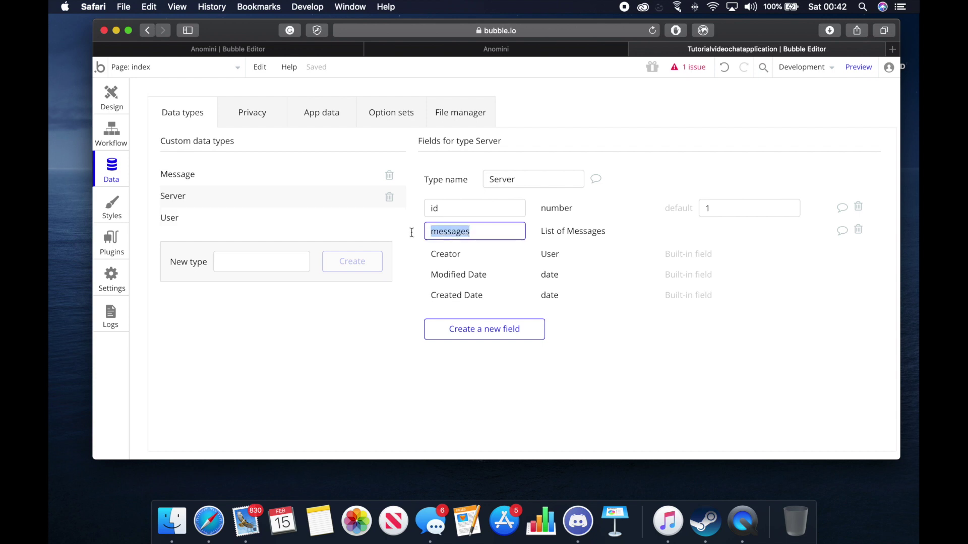
left_click(559, 243)
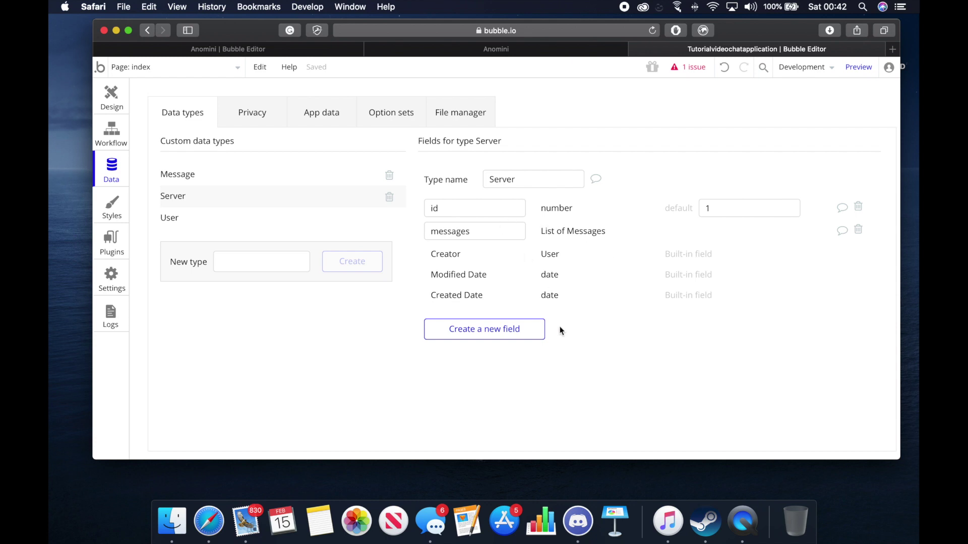
Return to the page design and set the repeating group's type of content to Message
left_click(117, 97)
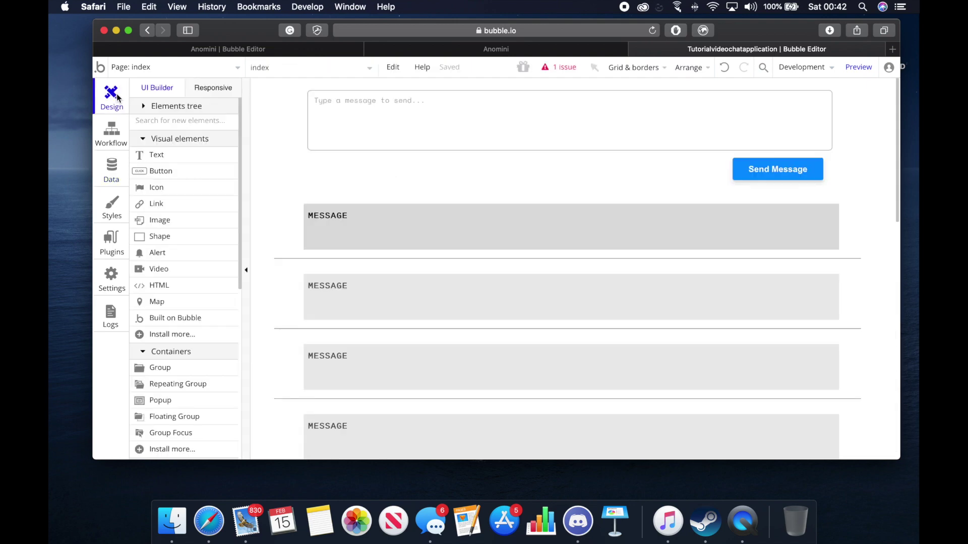
double_click(287, 217)
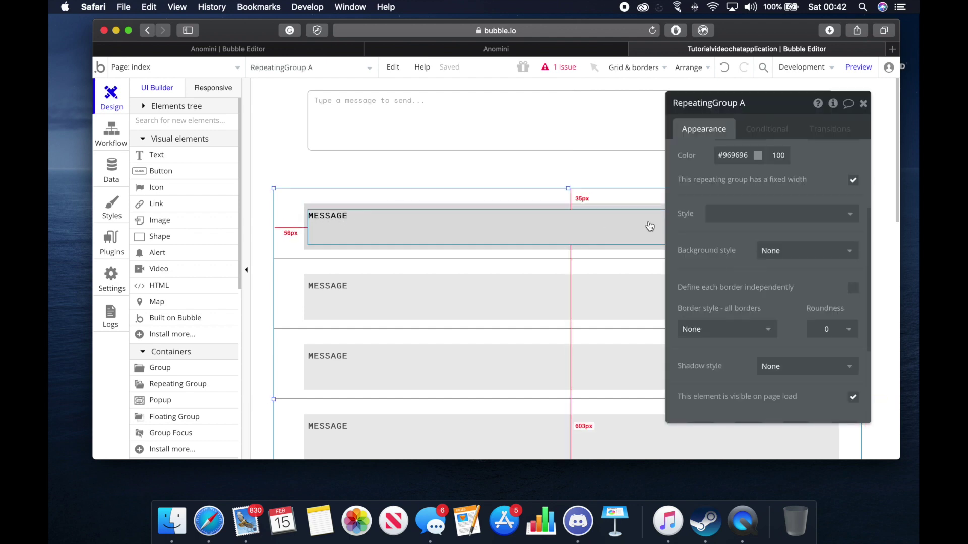
scroll(694, 230, "up", 1)
scroll(694, 230, "up", 5)
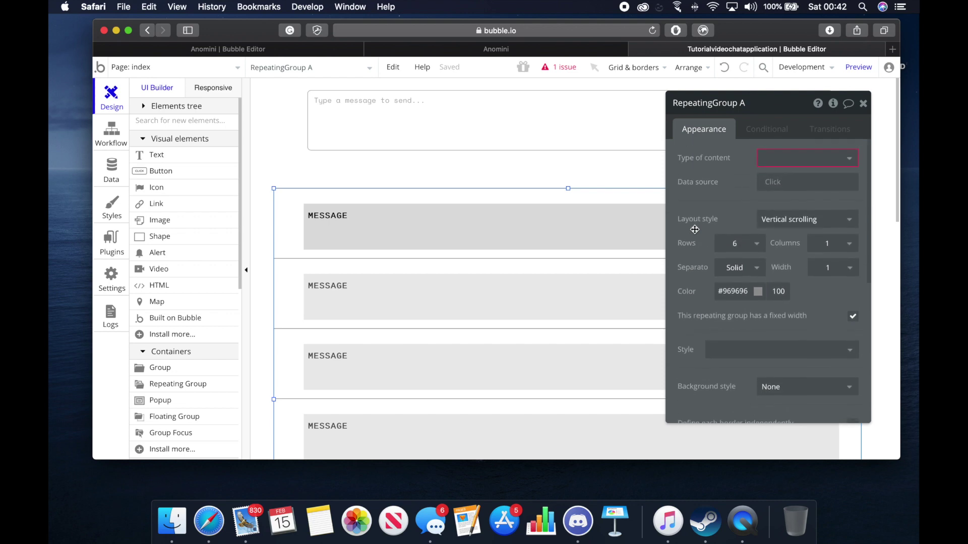
left_click(789, 160)
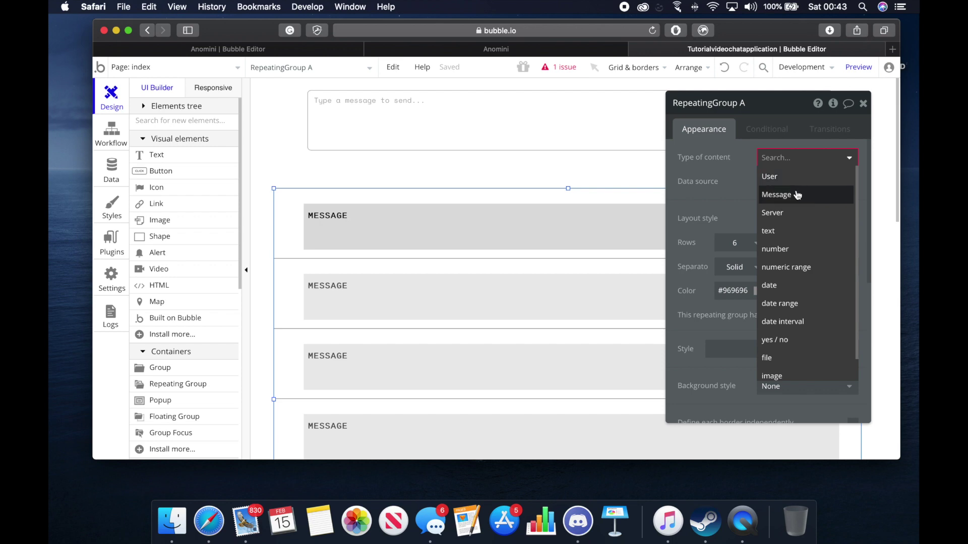
left_click(796, 197)
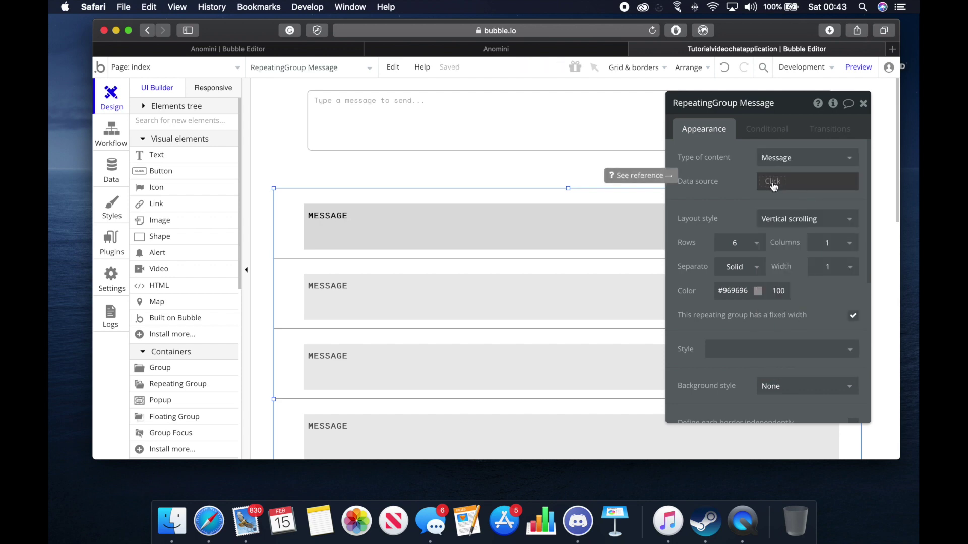
Set the repeating group's data source to a search for the Message type
left_click(785, 186)
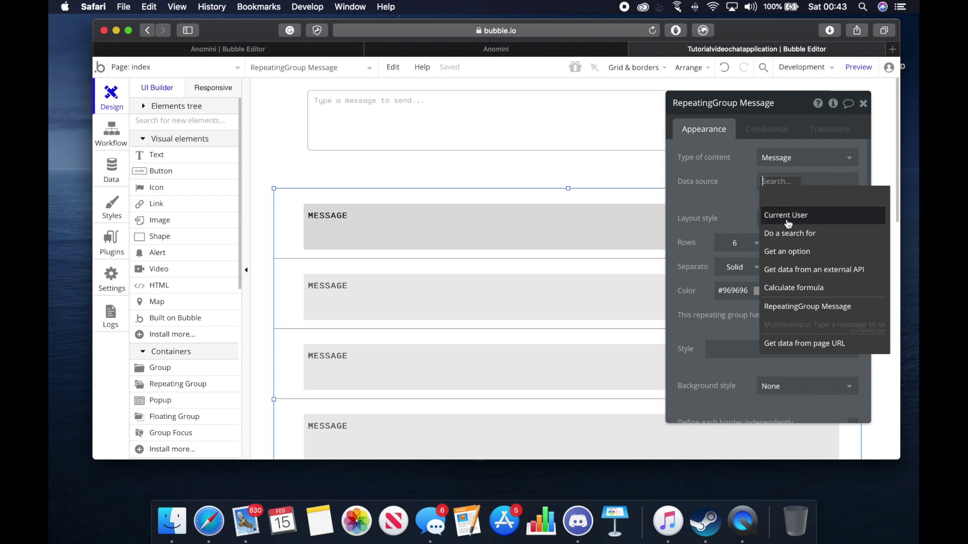
left_click(787, 233)
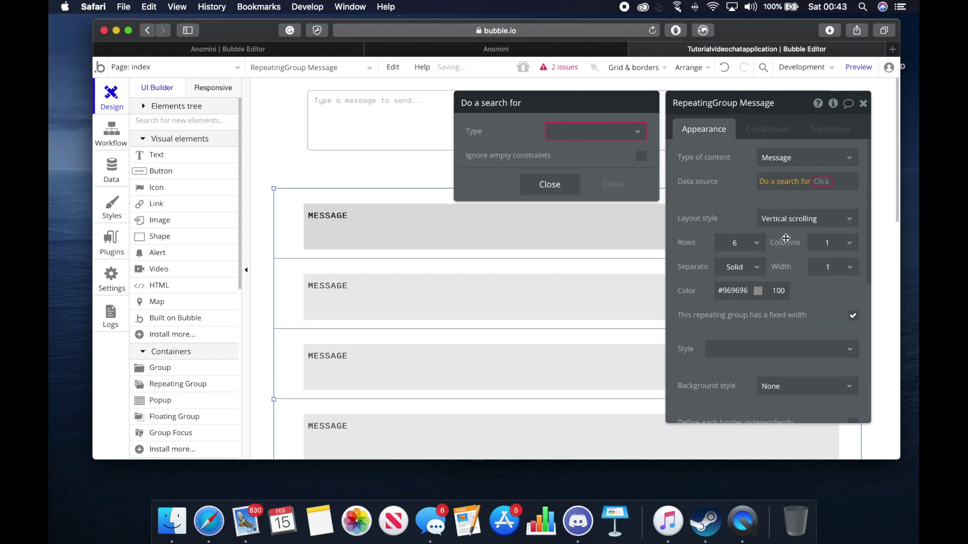
left_click(633, 133)
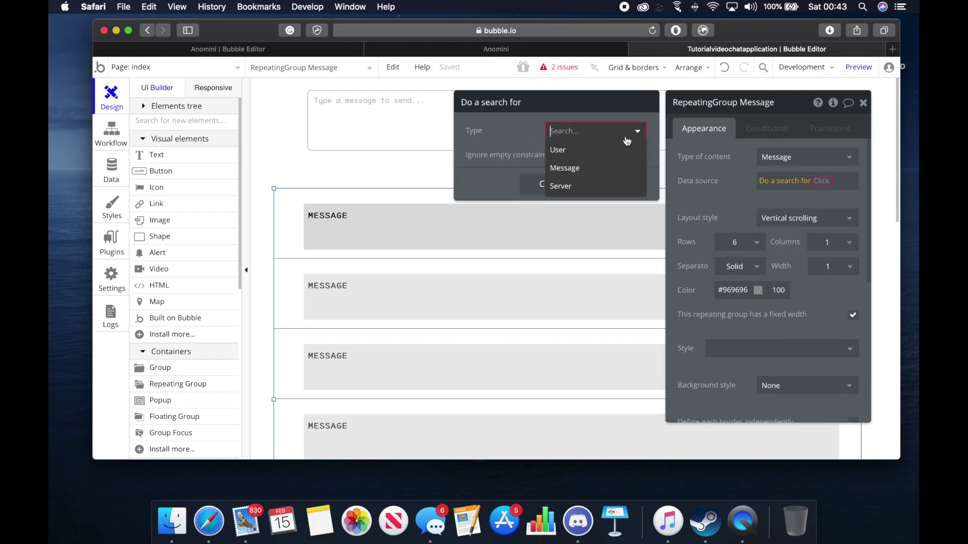
left_click(614, 168)
Add the constraint server = 1 to the message search and close the repeating group's properties
left_click(593, 168)
left_click(477, 160)
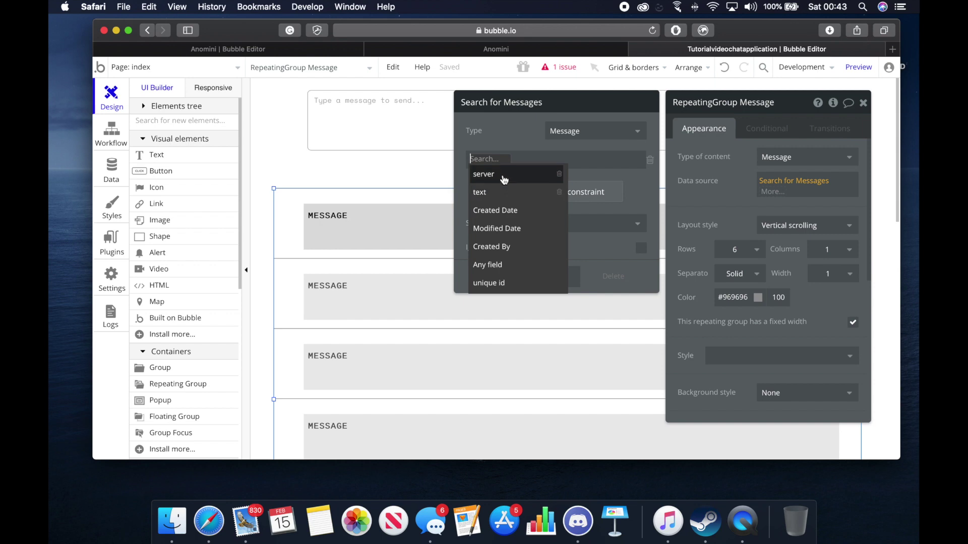
left_click(503, 175)
left_click(493, 159)
left_click(501, 173)
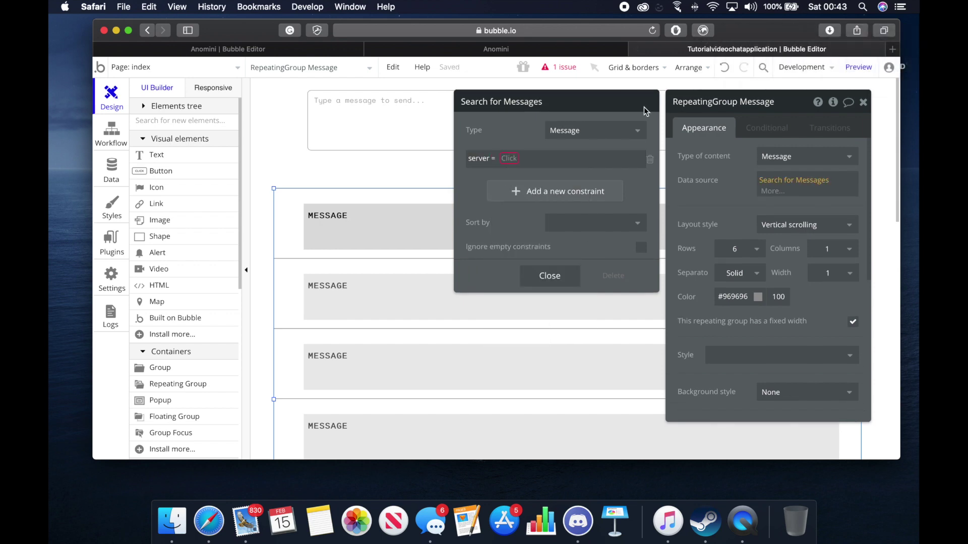
left_click(510, 159)
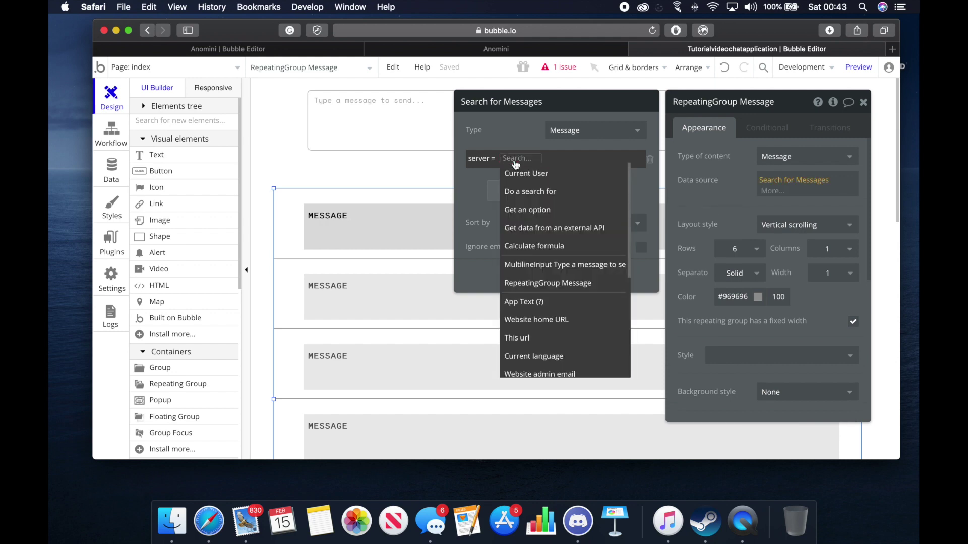
type("1")
key("Return")
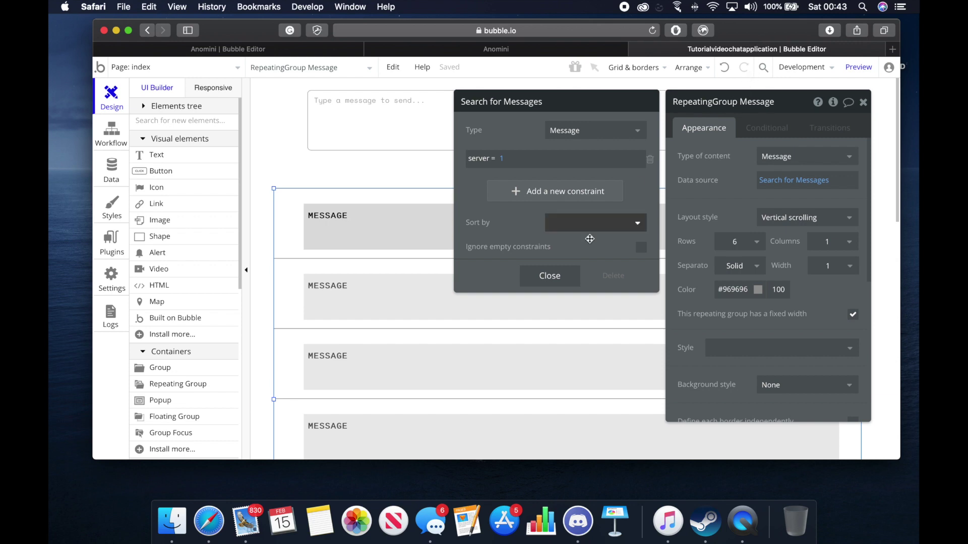
left_click(555, 282)
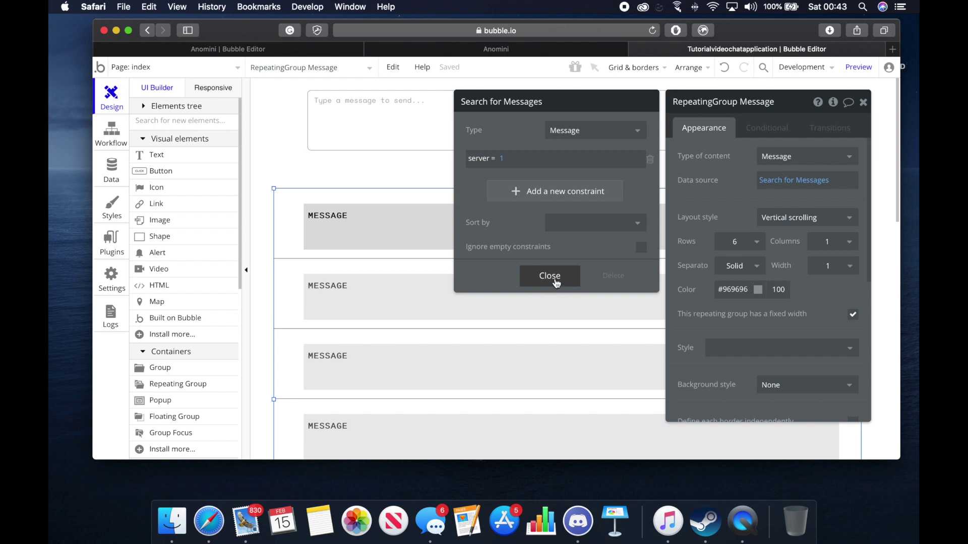
left_click(870, 106)
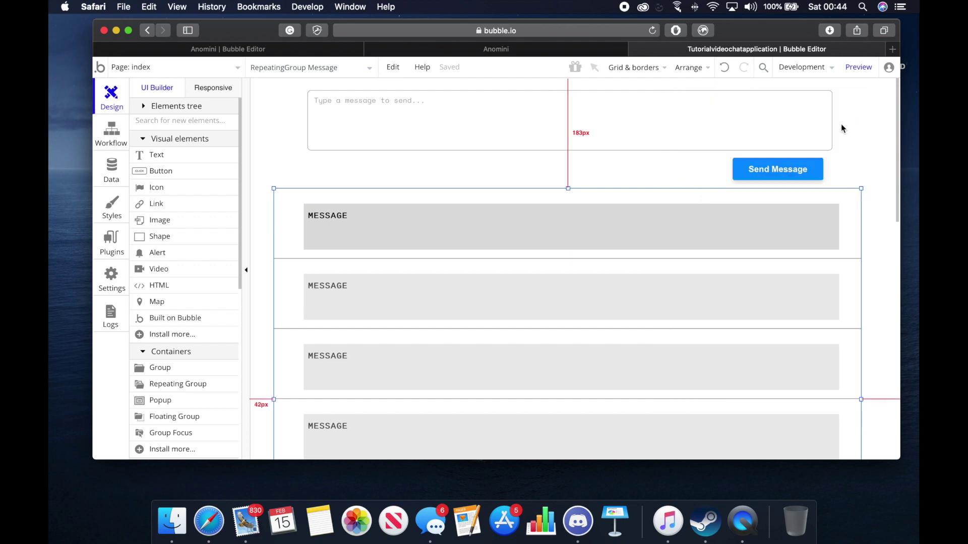
Extend the first cell's grey shape upward to about 90 px high and its MESSAGE text to about 70 px high
left_click(658, 211)
left_click_drag(573, 202, 573, 195)
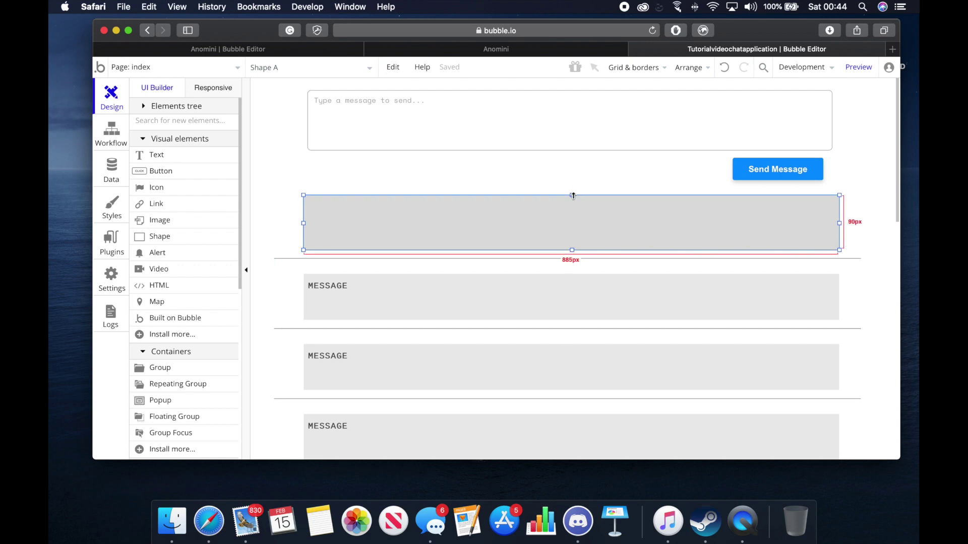
left_click(359, 238)
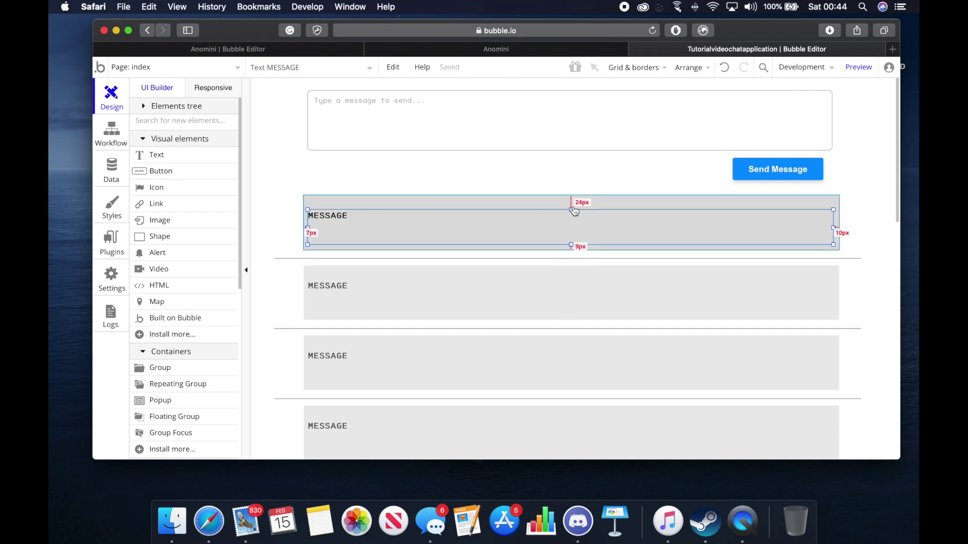
left_click_drag(572, 209, 571, 202)
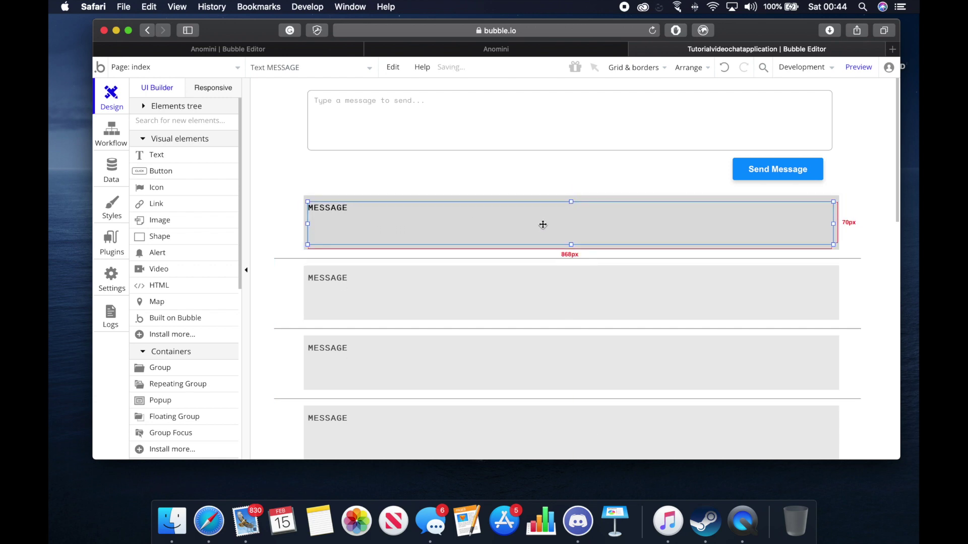
Preview the page, enter "Hey" in the message box, and return to the editor
left_click(863, 67)
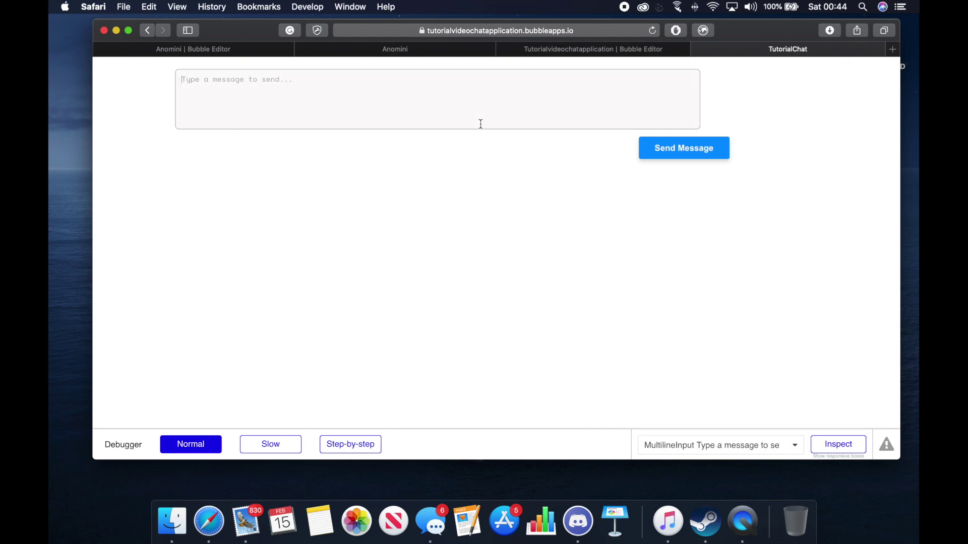
left_click(480, 123)
type("Hey")
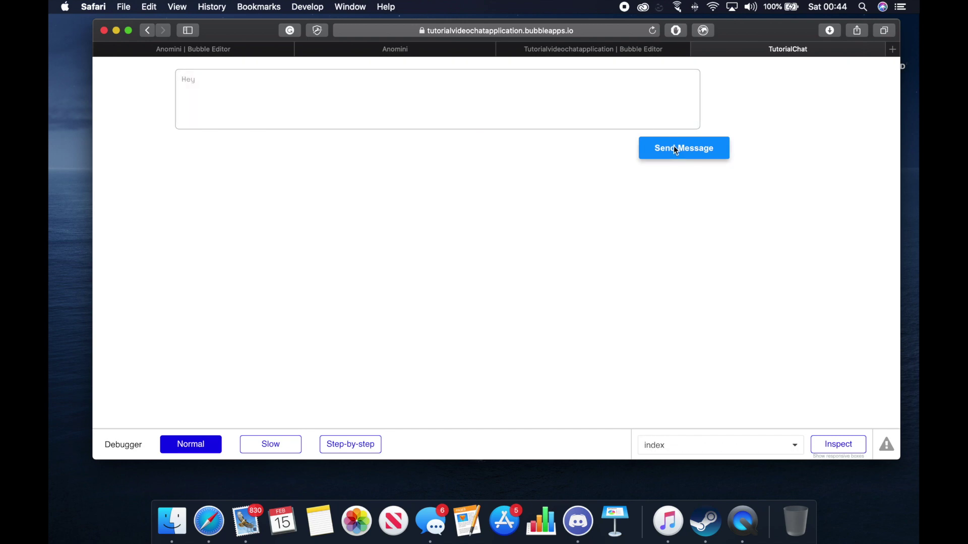
left_click(697, 50)
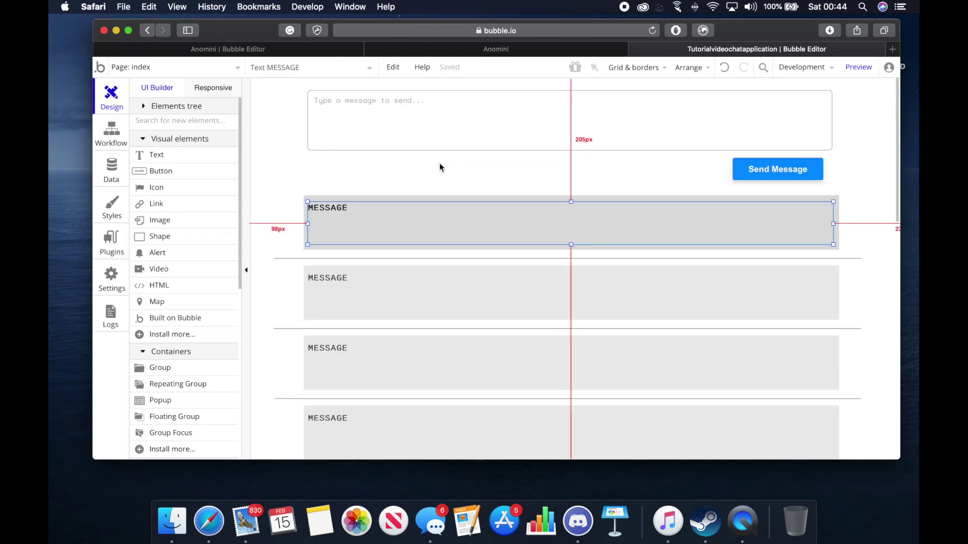
Replace the MESSAGE placeholder in the first cell's text element with the dynamic value Current cell's Message's text and close its properties
right_click(337, 215)
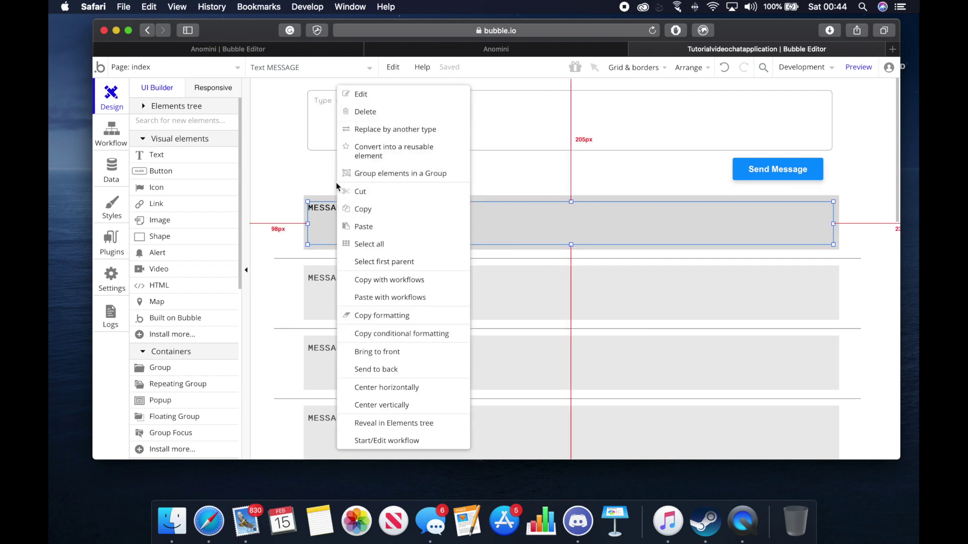
left_click(328, 209)
double_click(328, 209)
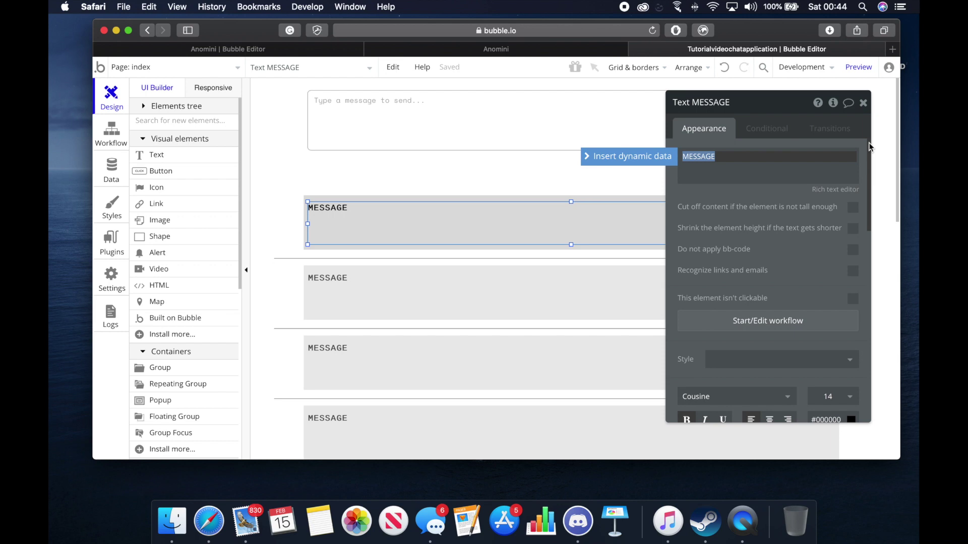
key("BackSpace")
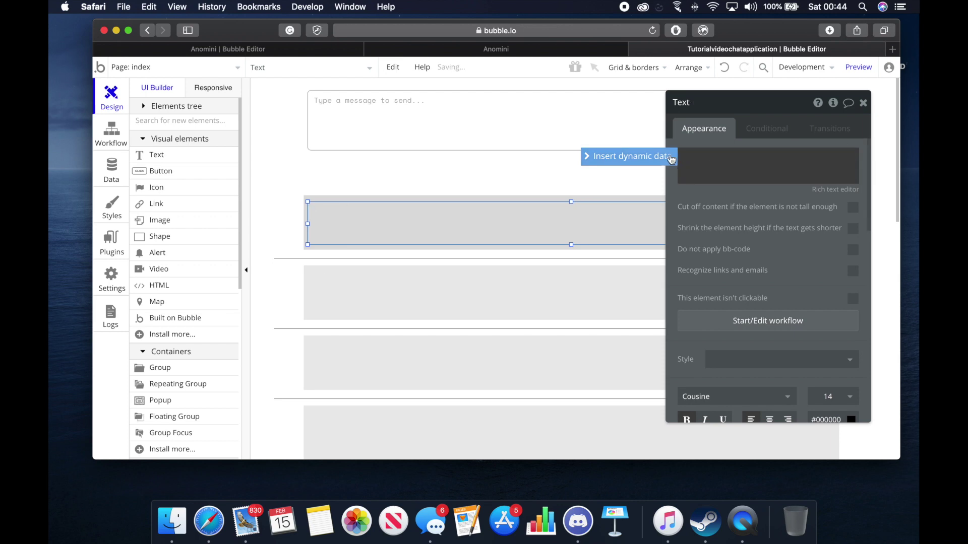
left_click(670, 159)
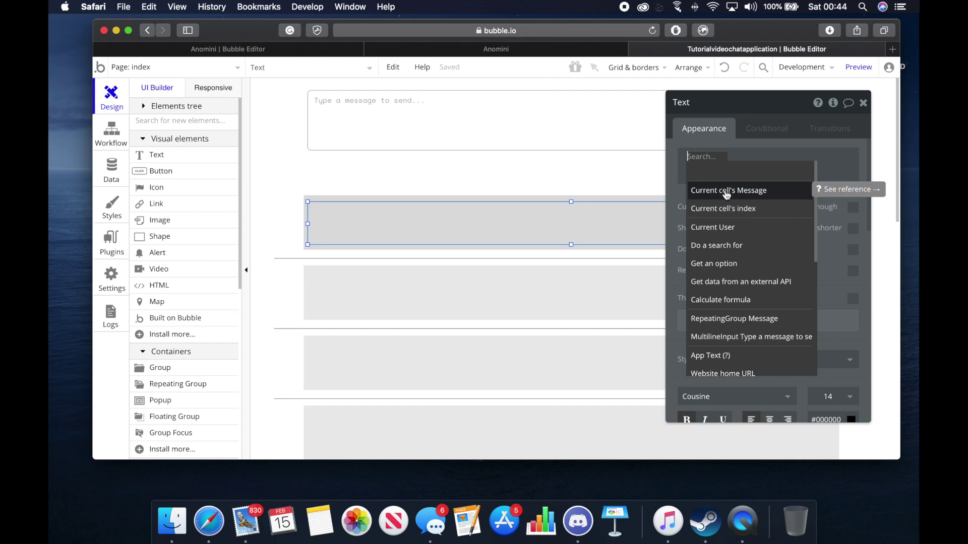
left_click(726, 191)
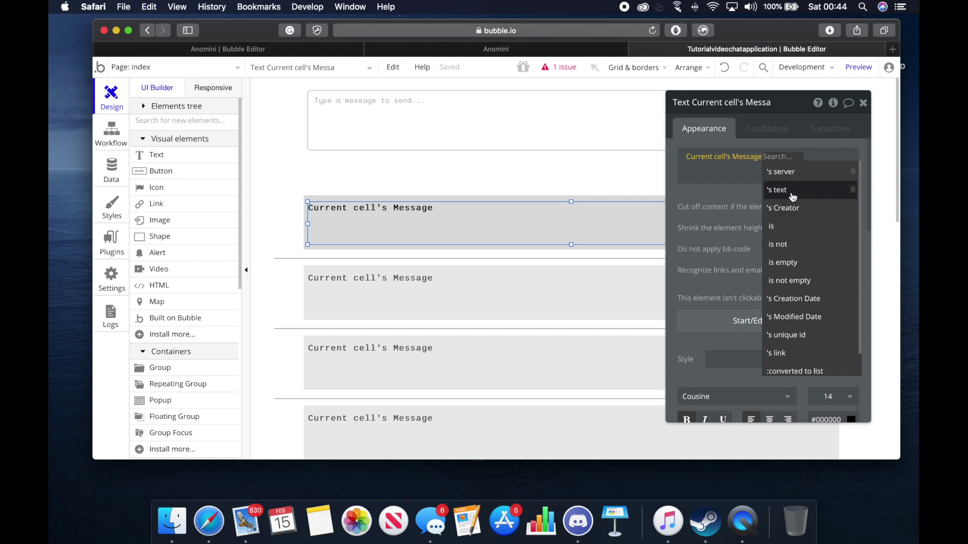
left_click(794, 192)
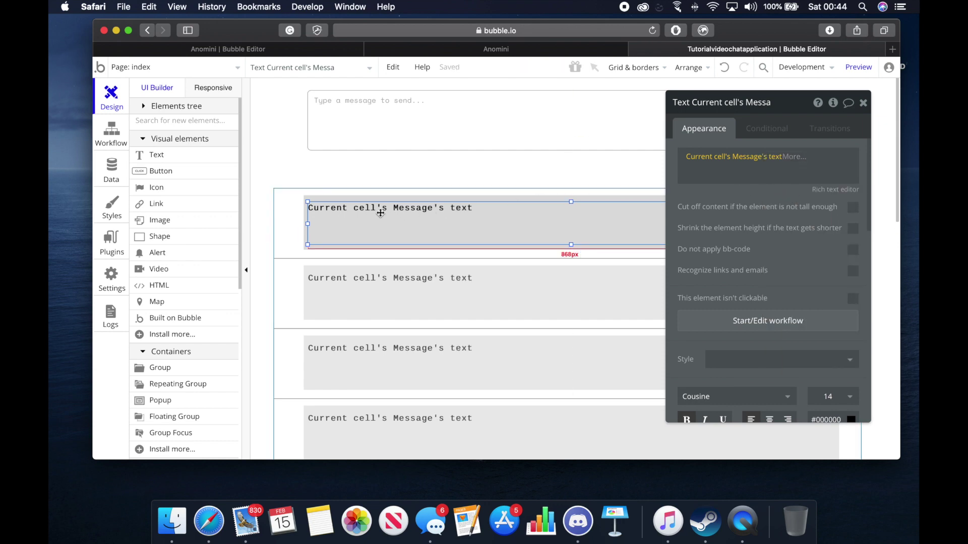
left_click(716, 176)
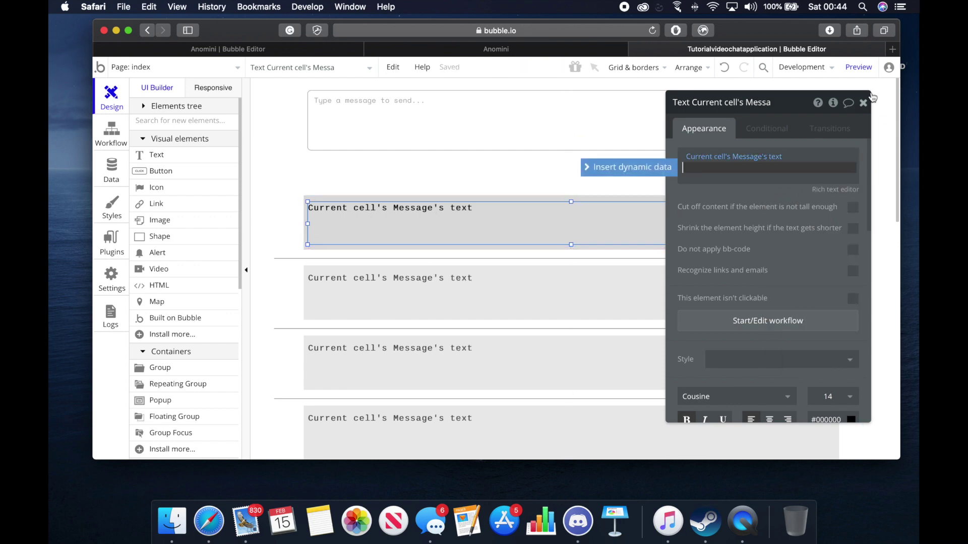
left_click(863, 103)
Preview the page, enter "Hey" as a test message, and return to the editor
left_click(866, 71)
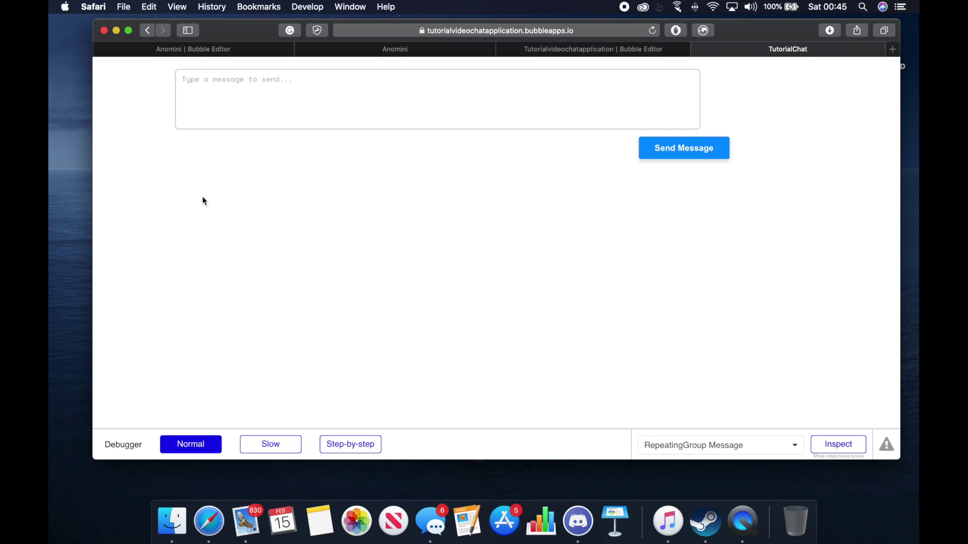
left_click(516, 113)
type("Hey")
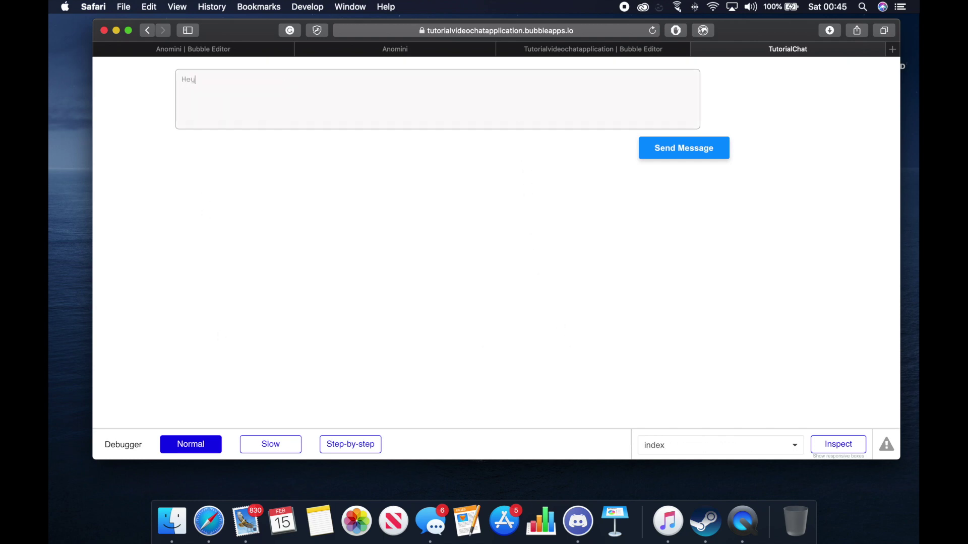
left_click(699, 49)
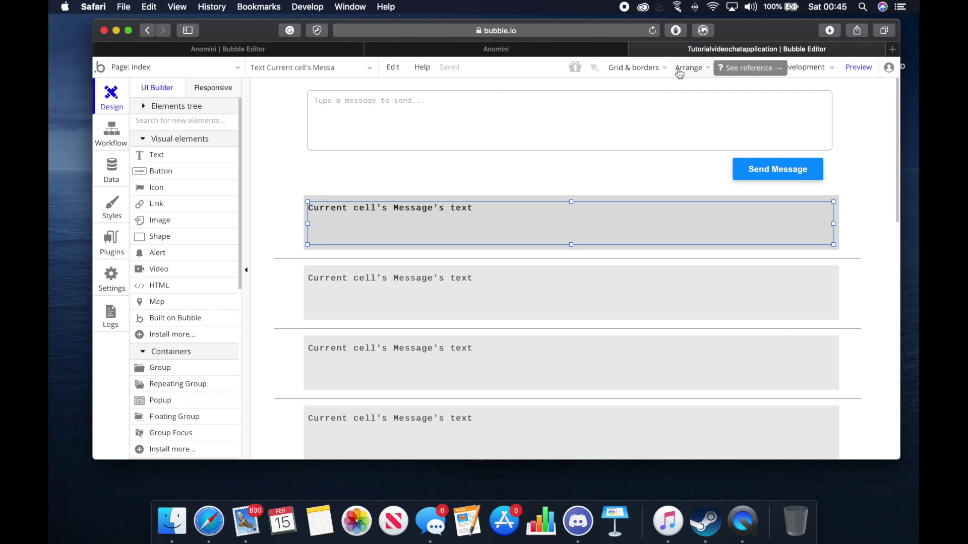
Create a workflow for the Send Message button with a Create a new thing action of type Message
left_click(802, 172)
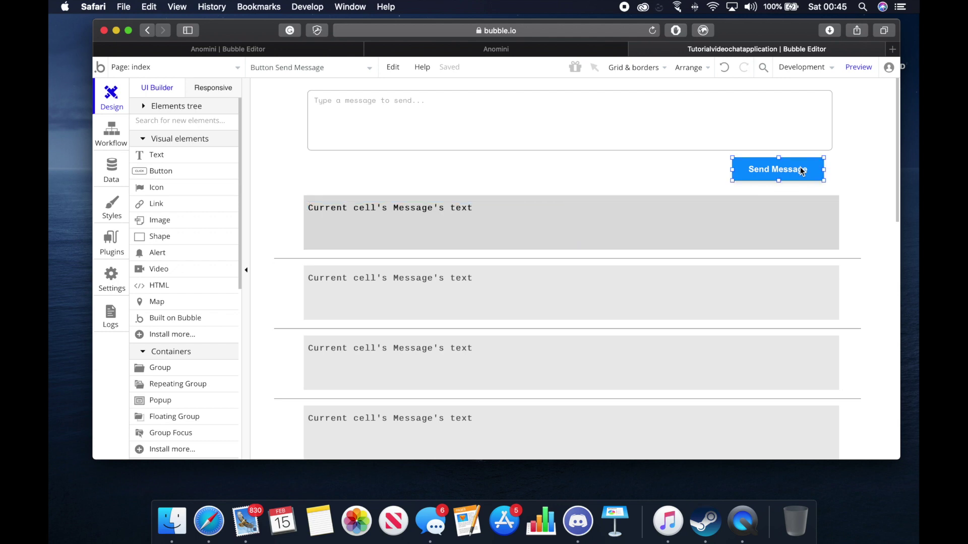
double_click(802, 172)
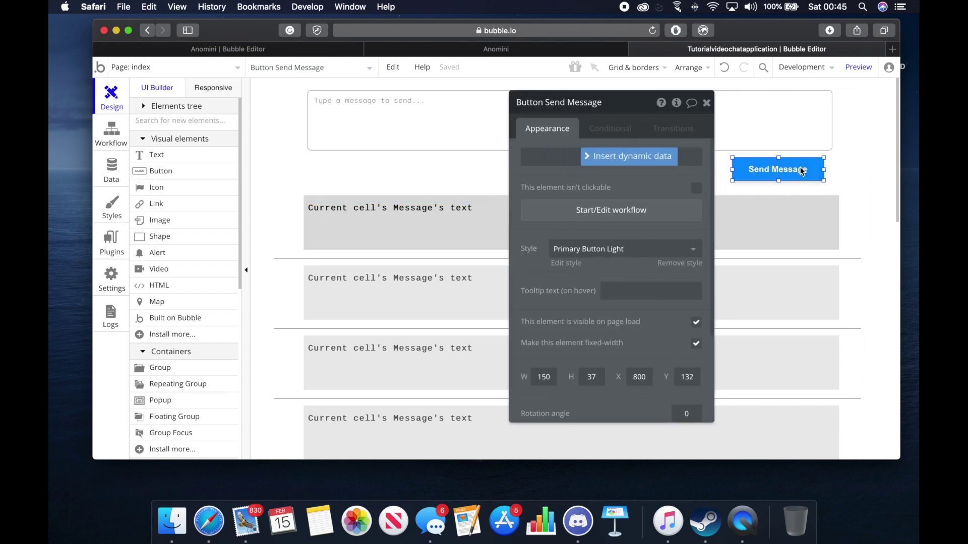
left_click(608, 211)
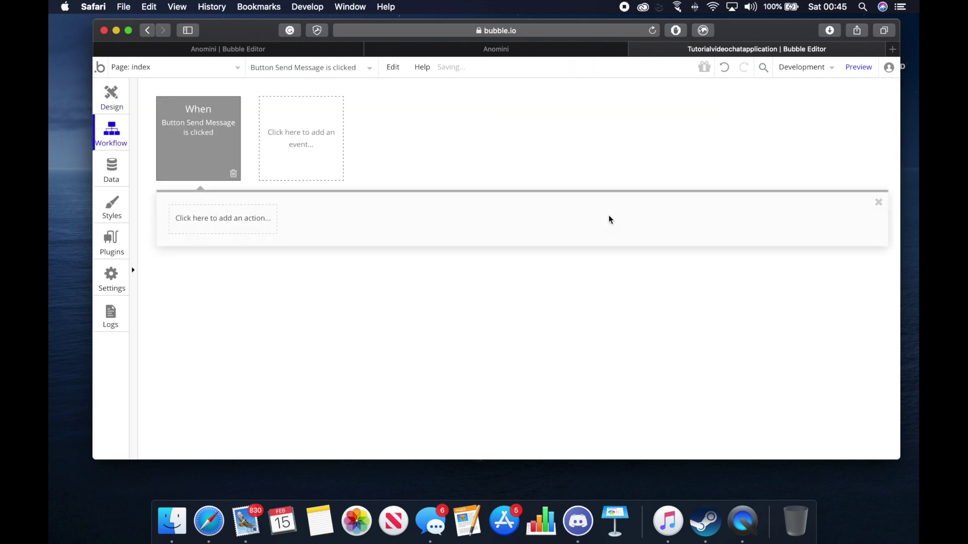
left_click(271, 226)
mouse_move(243, 266)
mouse_move(239, 289)
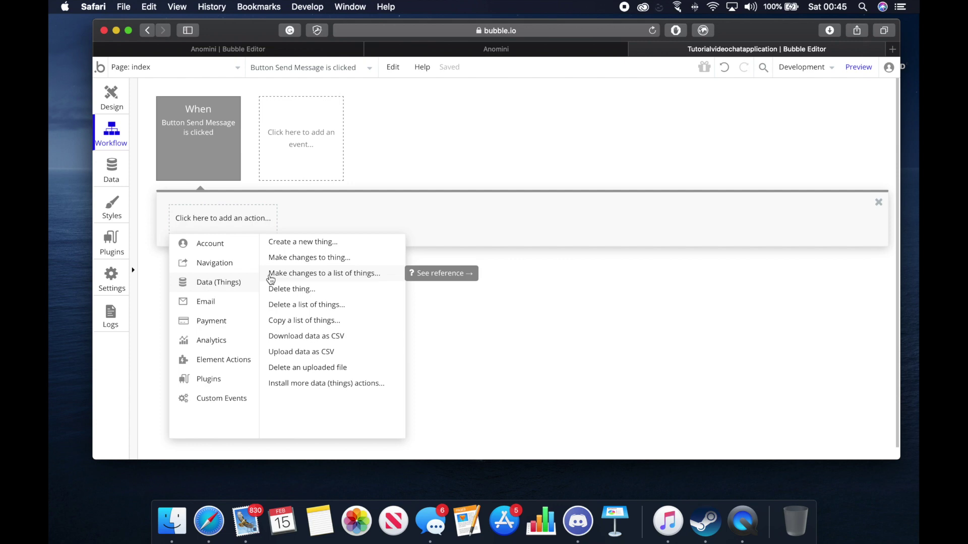
left_click(281, 247)
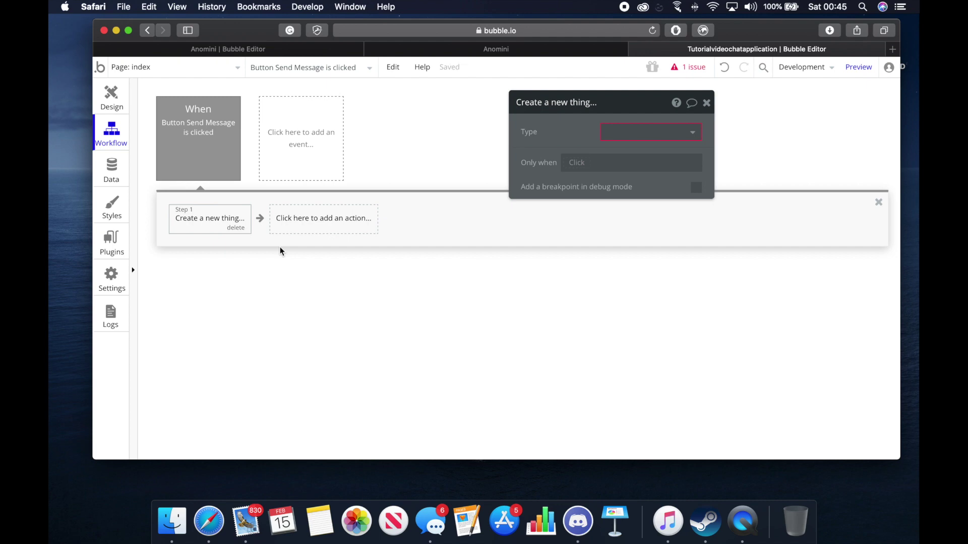
left_click(620, 140)
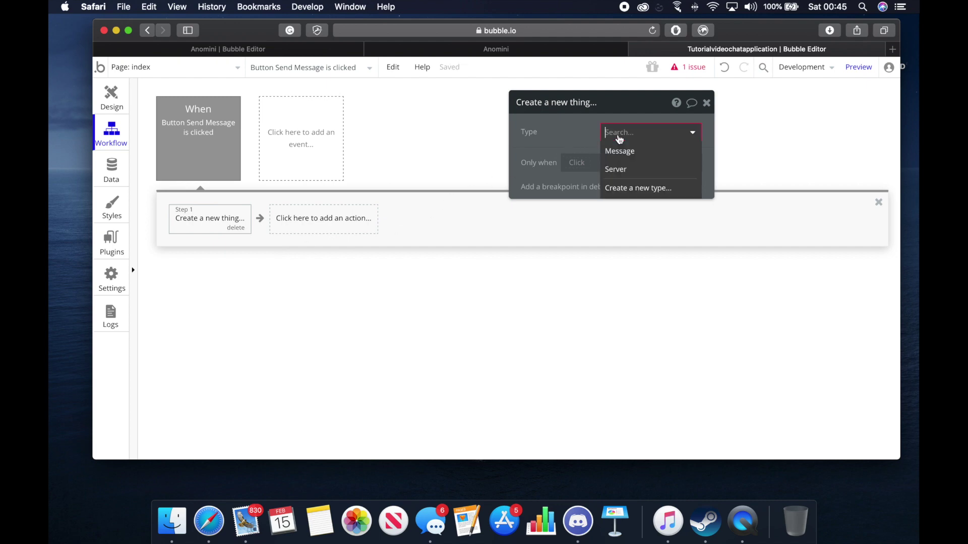
left_click(618, 156)
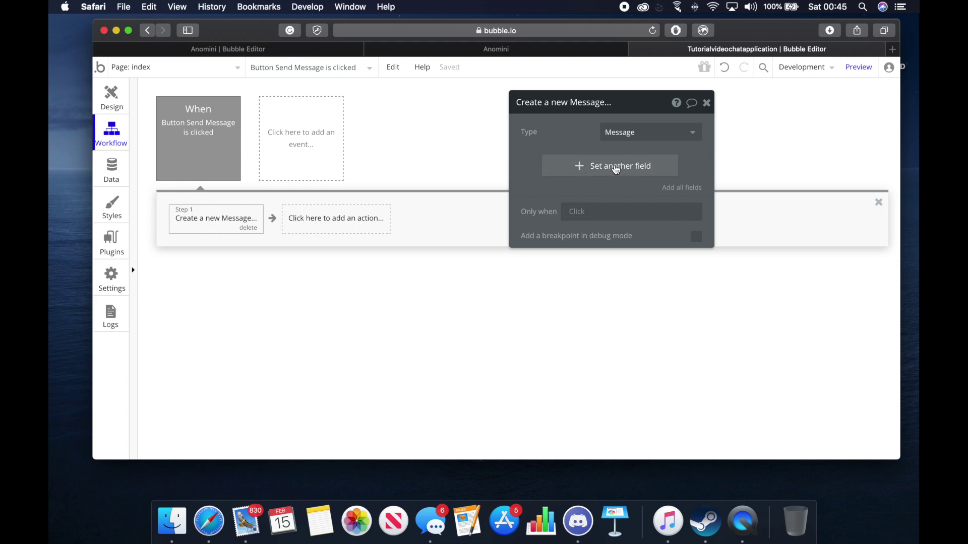
Set the new message's text field to the value of the "Type a message to send" multiline input
left_click(616, 170)
left_click(526, 162)
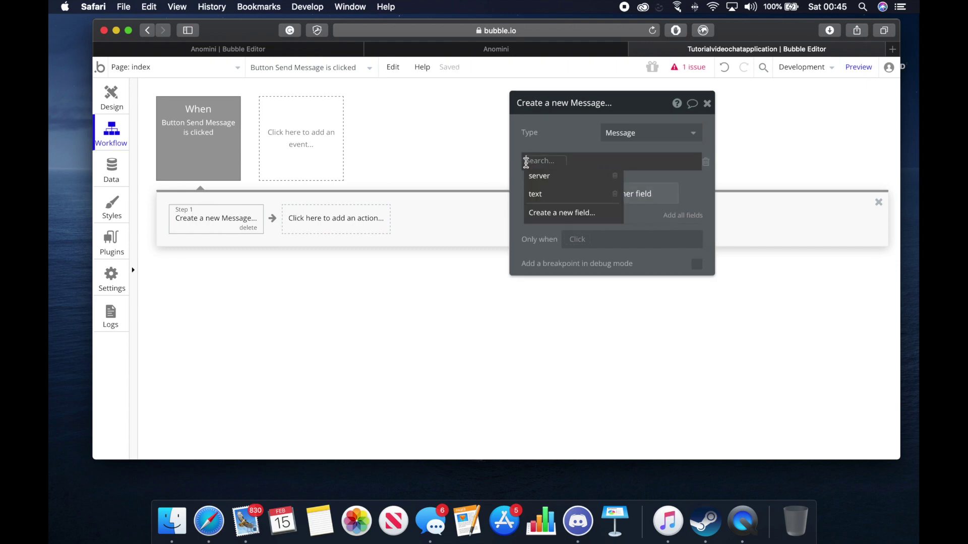
left_click(531, 194)
left_click(581, 163)
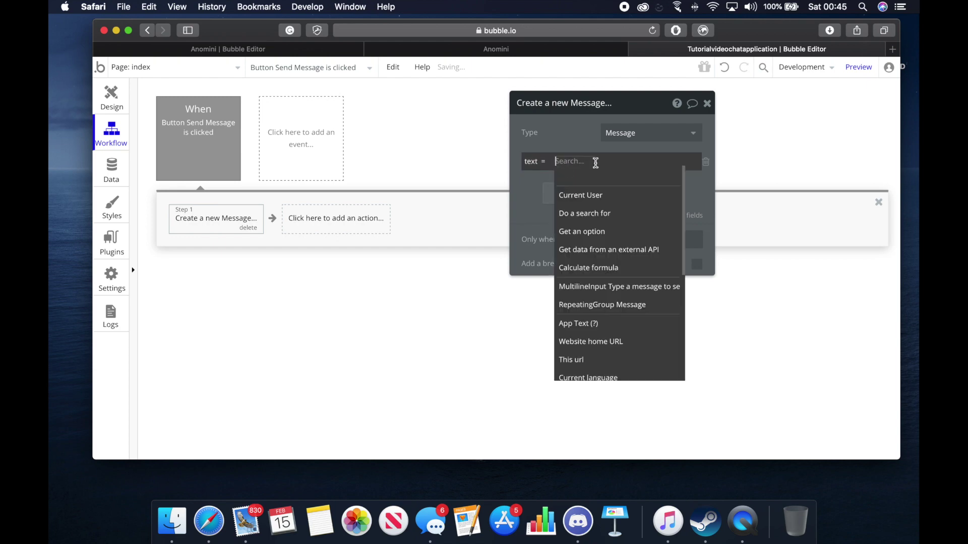
left_click(617, 156)
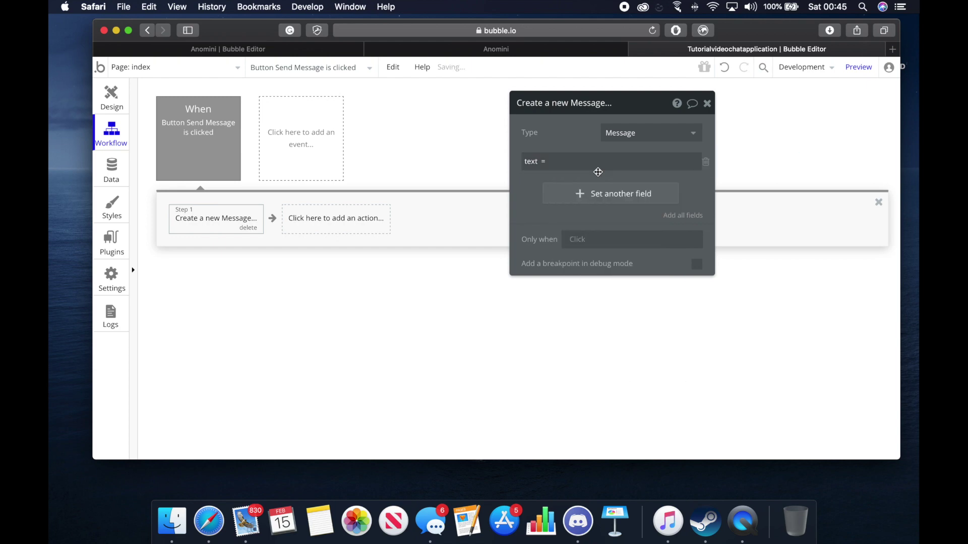
left_click(598, 163)
left_click(717, 162)
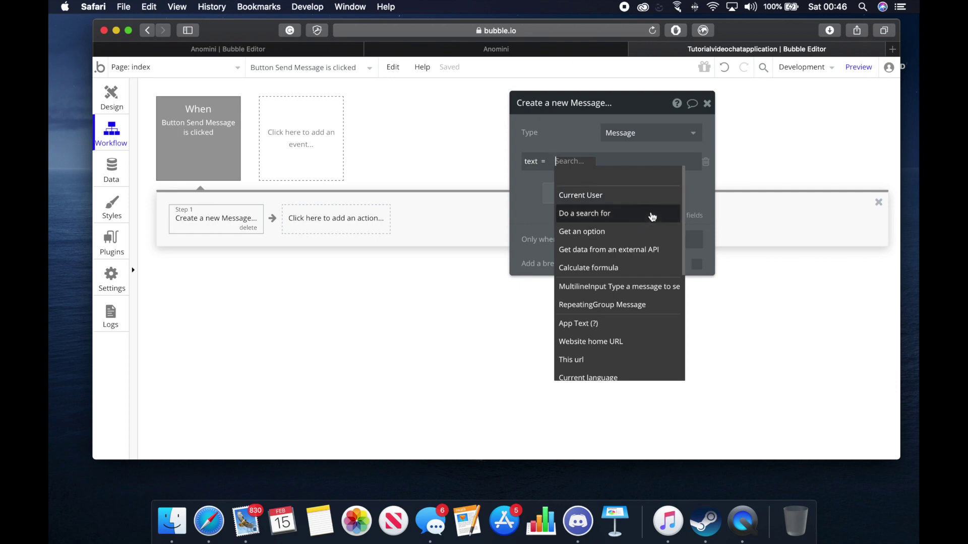
left_click(656, 290)
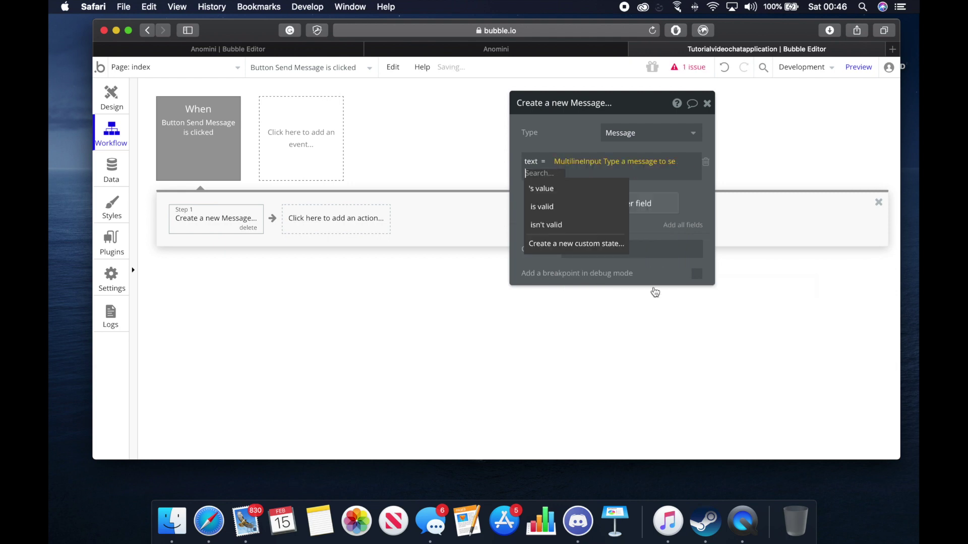
left_click(612, 195)
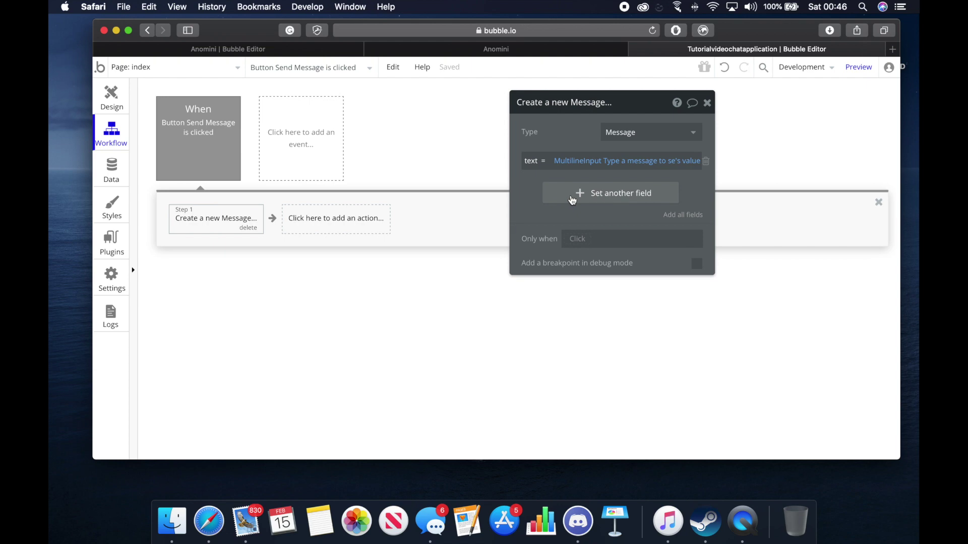
Add the server field to the Create a new Message action and set it to 1
left_click(572, 201)
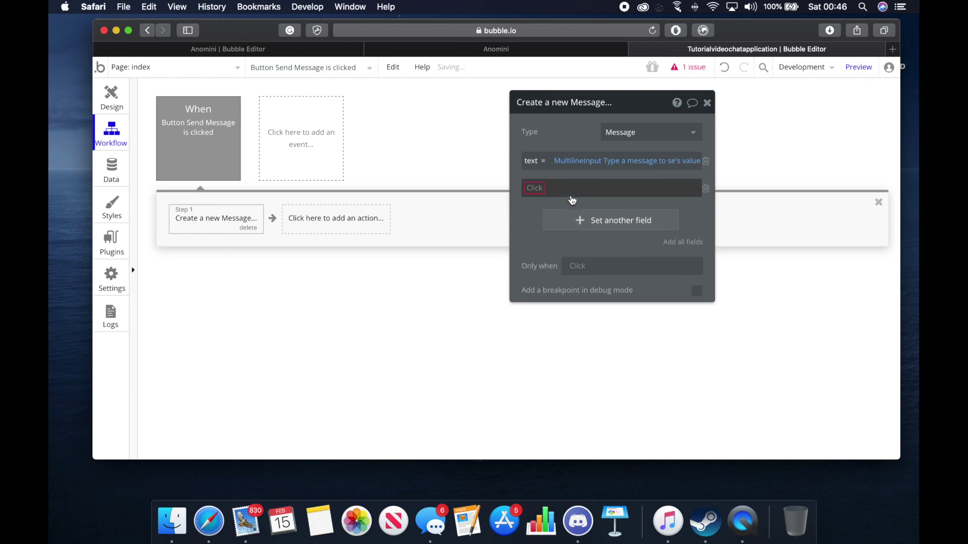
left_click(544, 190)
left_click(550, 203)
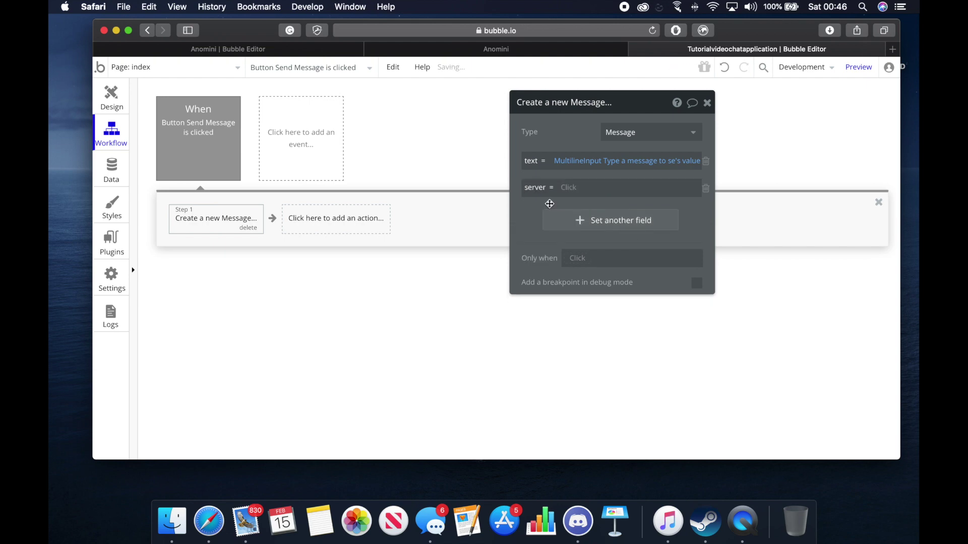
left_click(574, 187)
type("1")
left_click(531, 206)
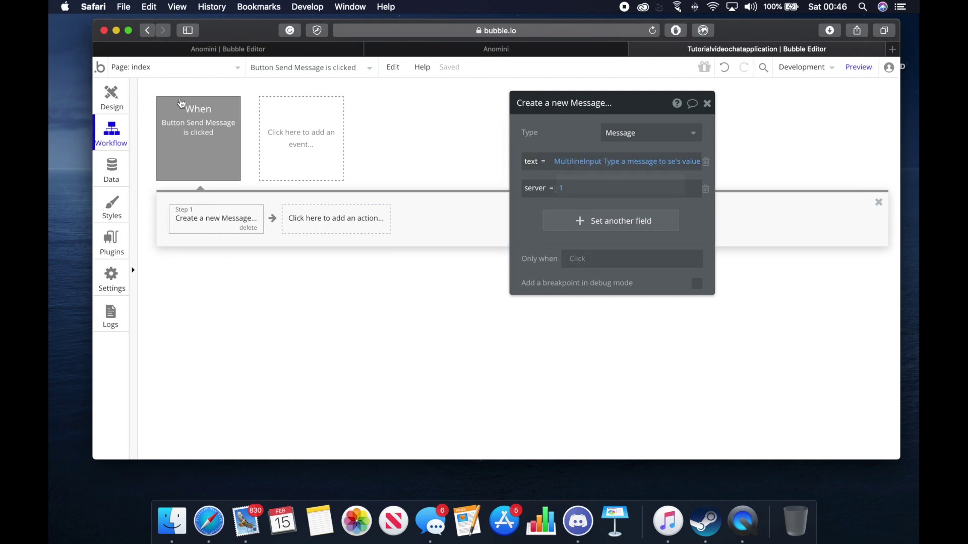
Check the Server data type's fields, the message action's server value and the repeating group's search constraint, and close the properties
left_click(111, 97)
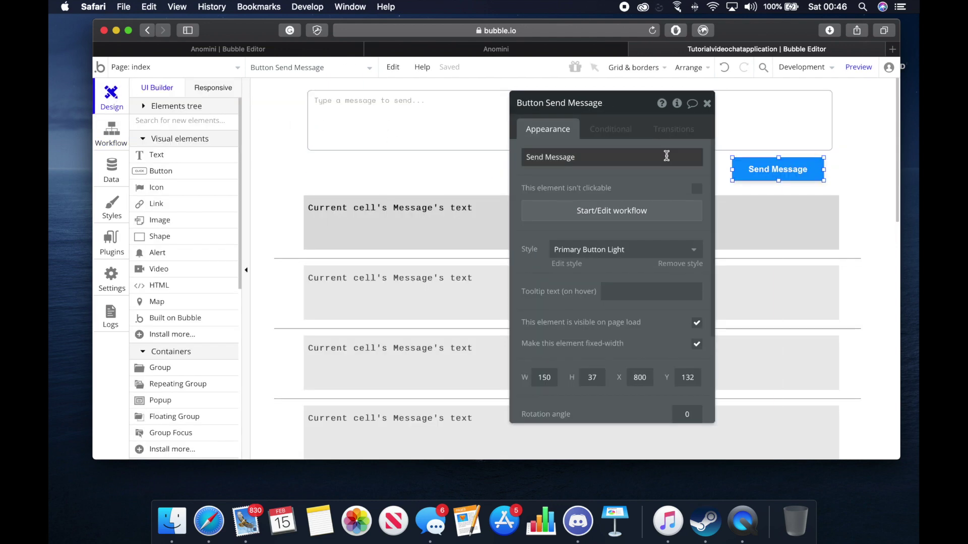
left_click(116, 172)
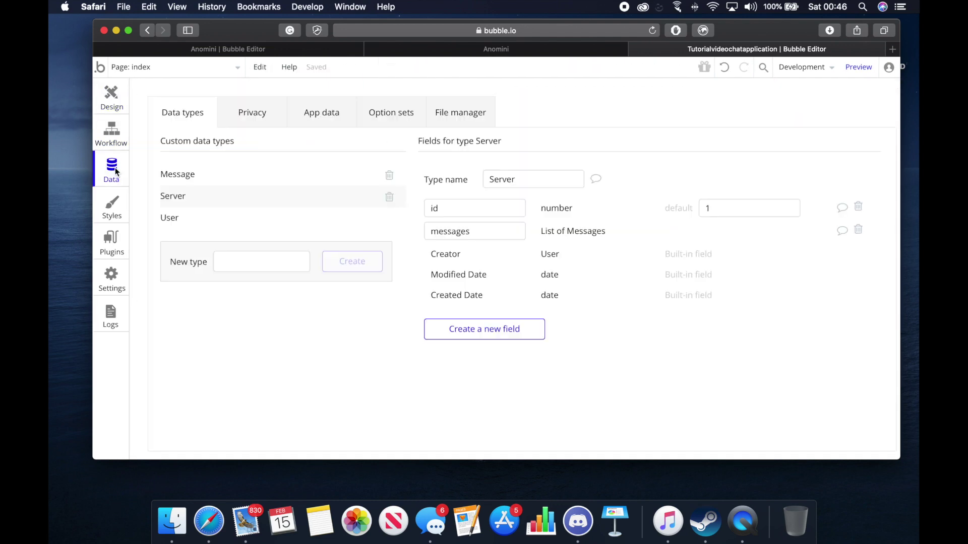
left_click(112, 140)
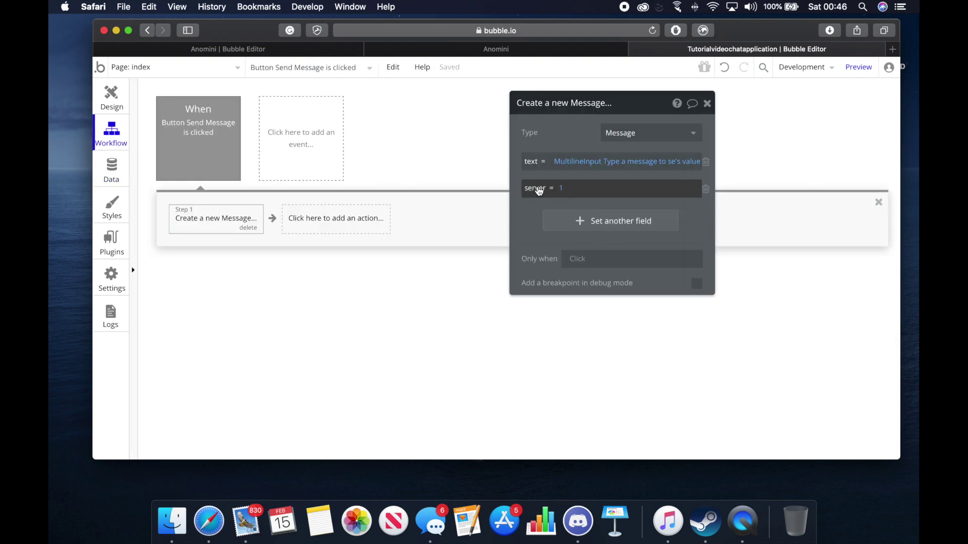
left_click(112, 94)
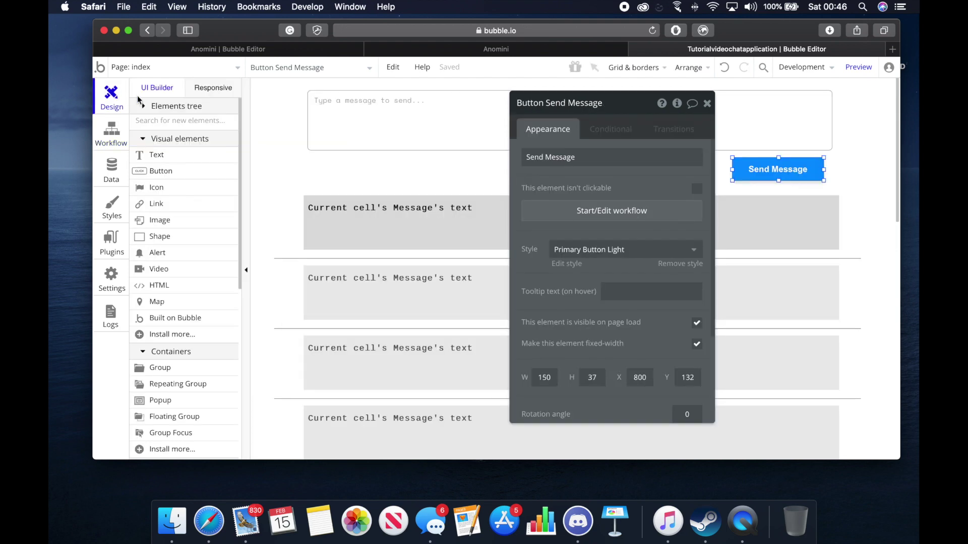
left_click(300, 217)
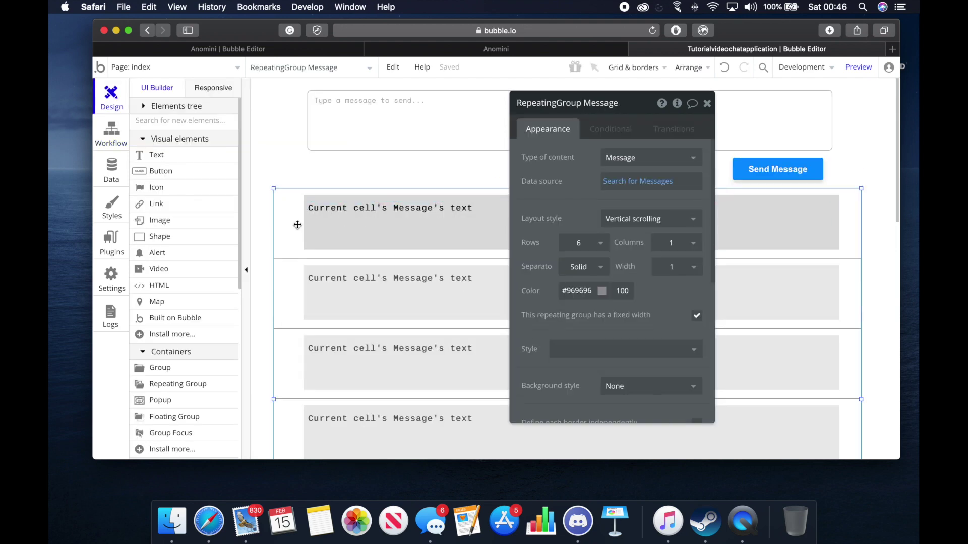
left_click(637, 181)
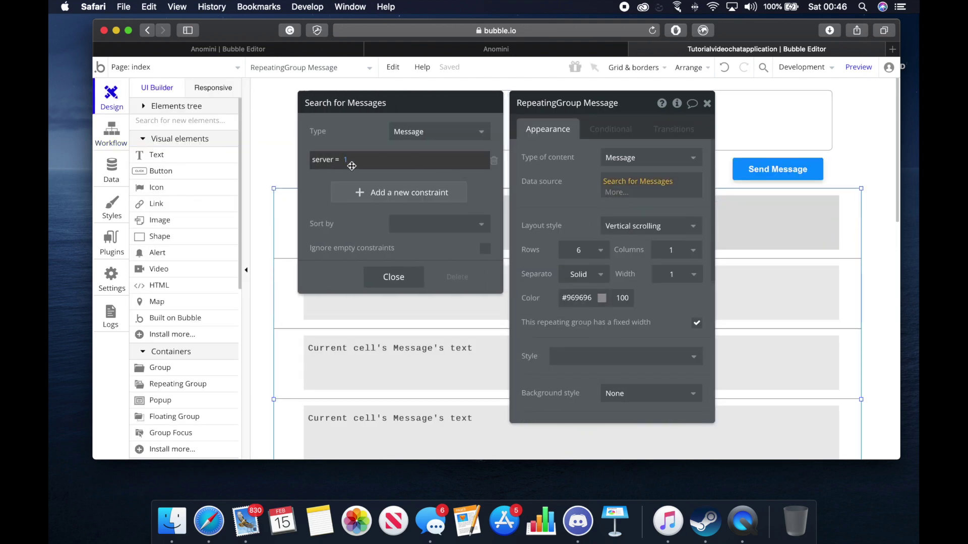
left_click(394, 276)
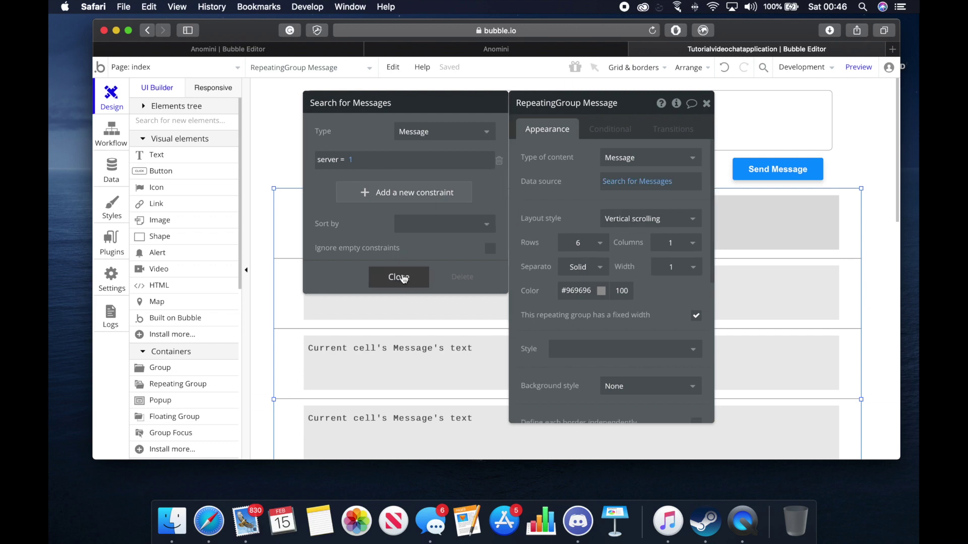
left_click(706, 103)
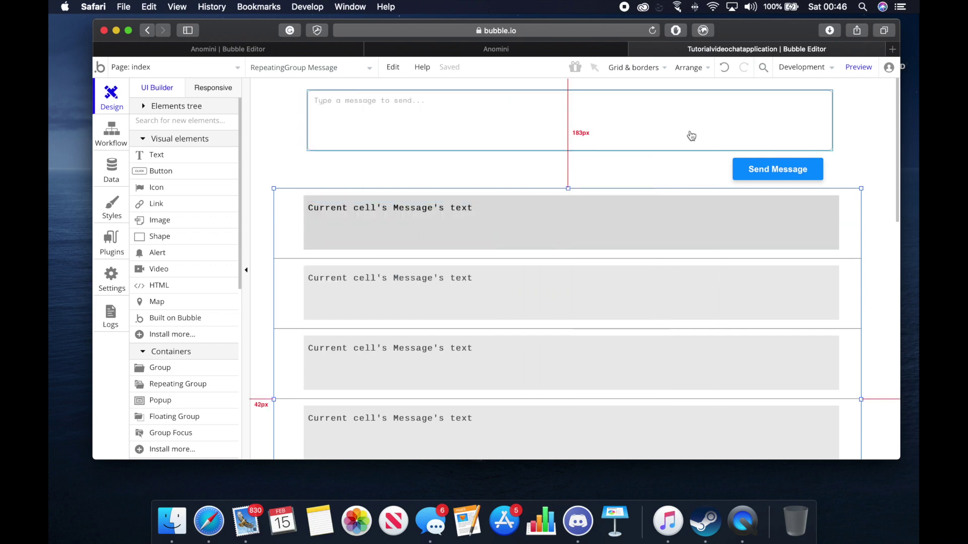
Nudge the Send Message button so it sits just below the message input near its lower-right corner
left_click(789, 170)
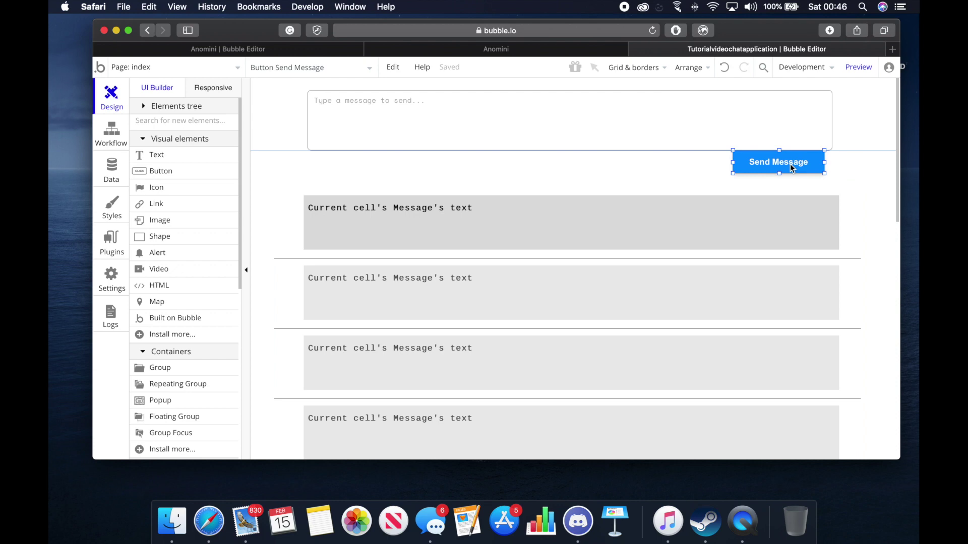
left_click_drag(791, 168, 794, 167)
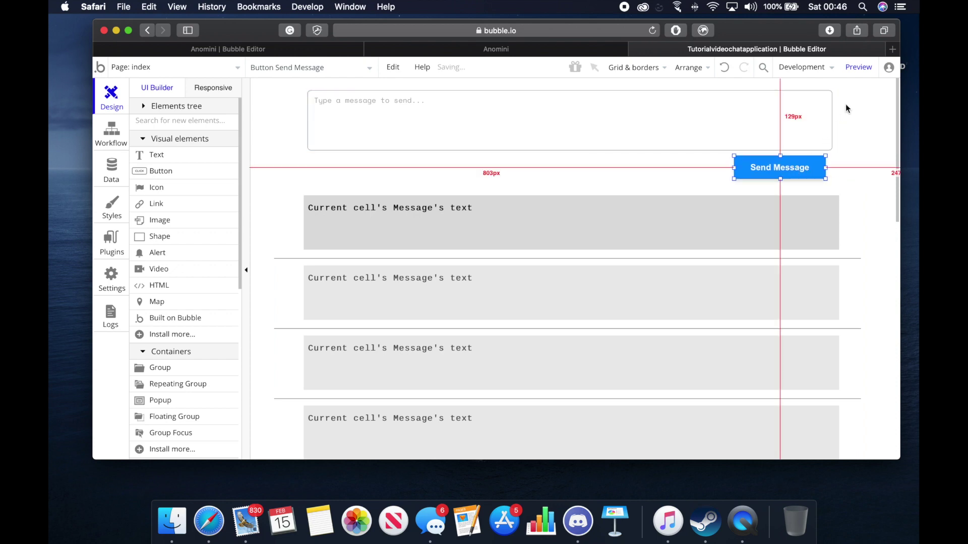
Preview the page and send "Hello" as a test message
left_click(859, 68)
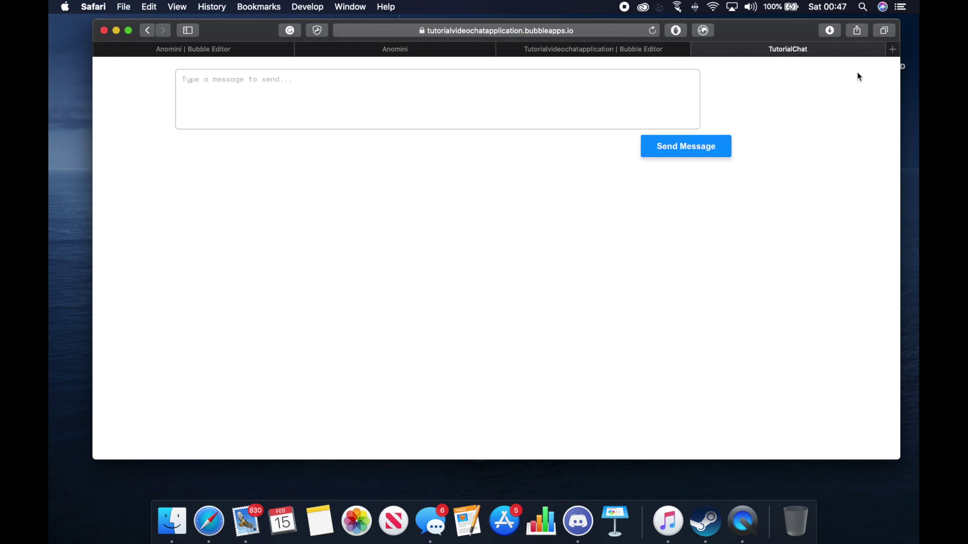
left_click(612, 108)
type("Hello")
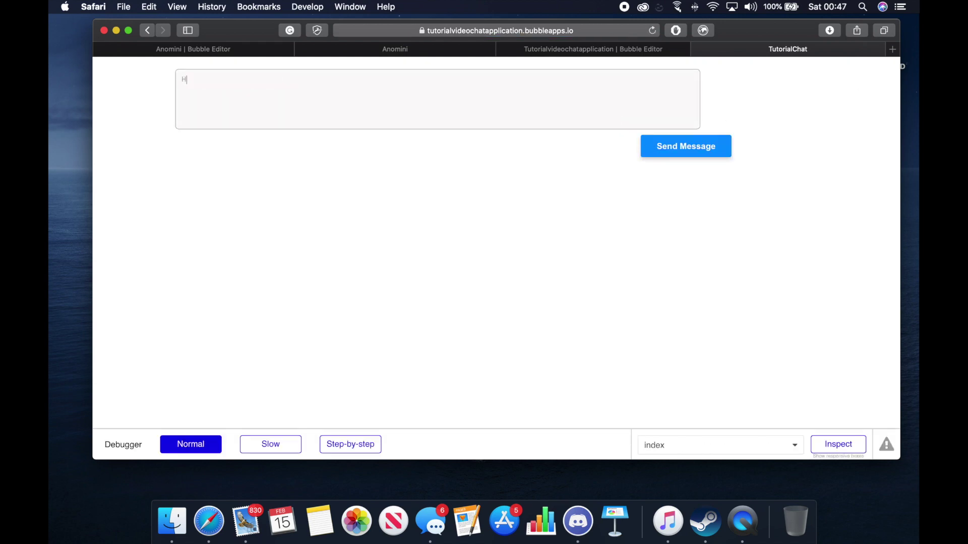
left_click(690, 147)
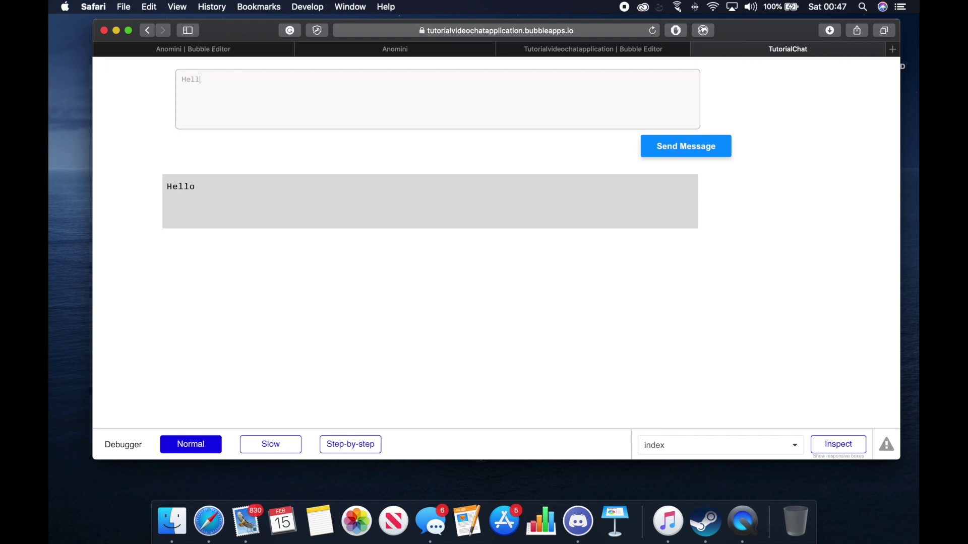
Replace the message text with "Hey!", send it as a second test message, and close the preview after reviewing the message order
key("BackSpace")
key("BackSpace")
key("BackSpace")
type("Hey!")
left_click(693, 157)
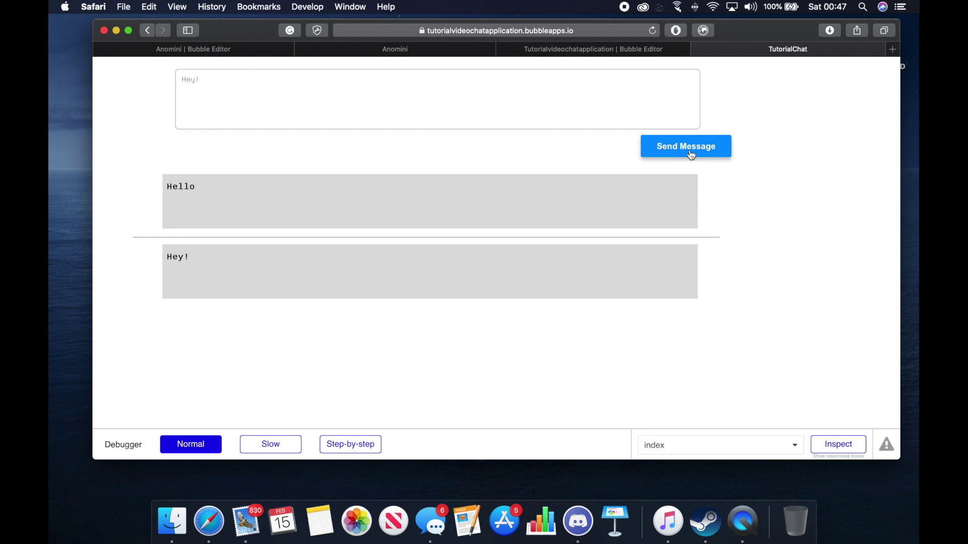
scroll(691, 155, "down", 3)
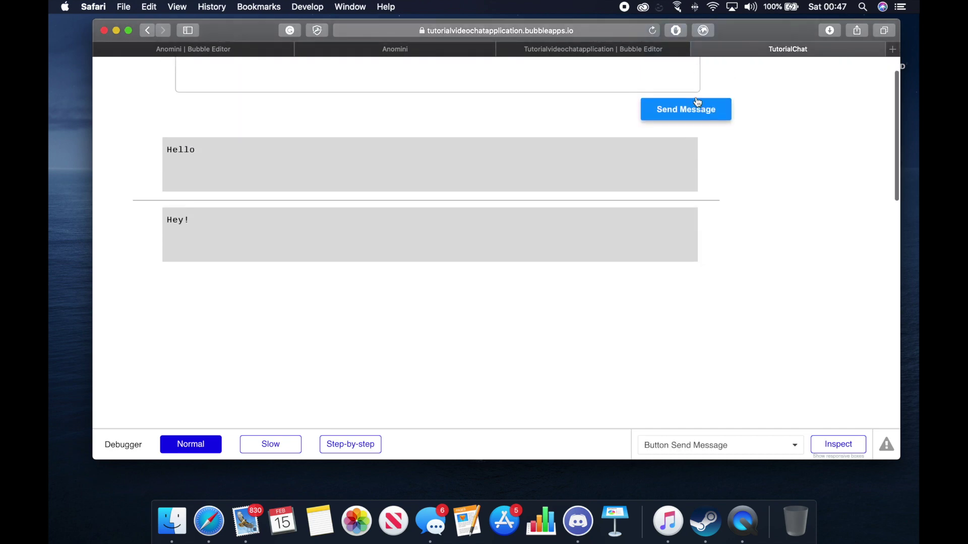
scroll(701, 100, "up", 3)
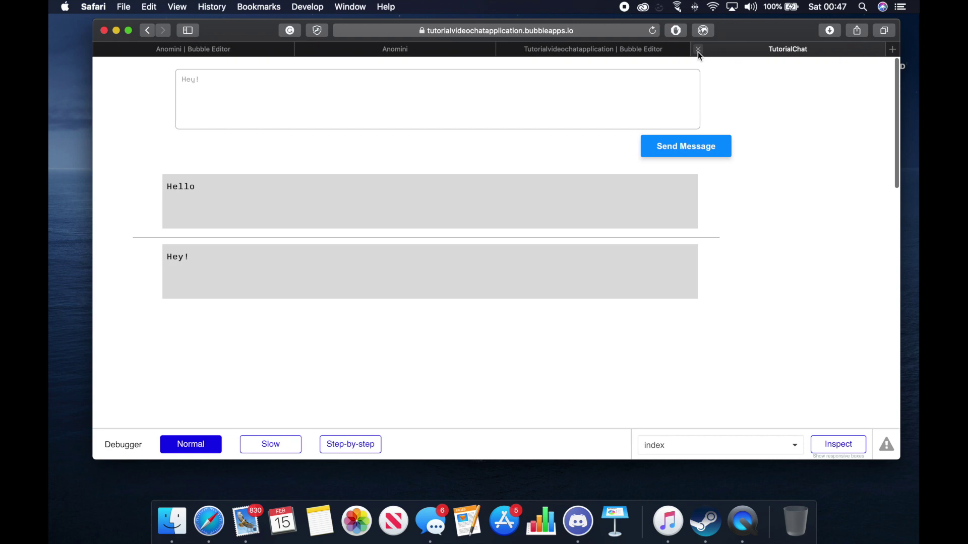
left_click(698, 50)
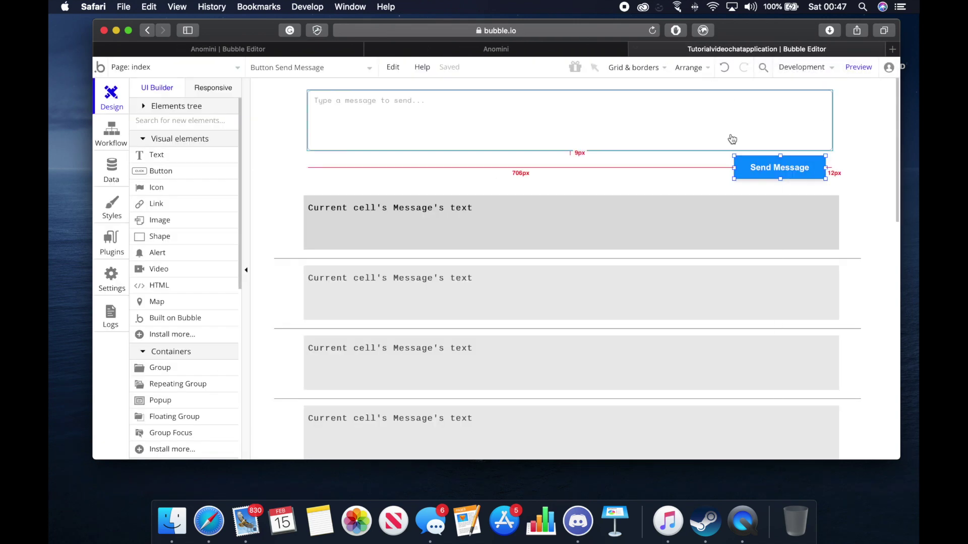
Sort the message repeating group's search by Created Date with Descending set to "yes", and close its properties
double_click(287, 205)
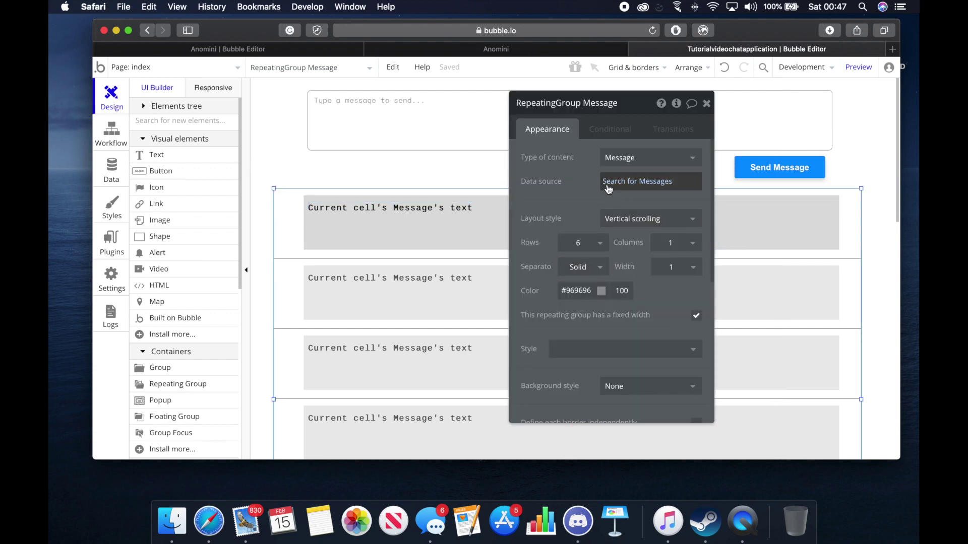
left_click(655, 187)
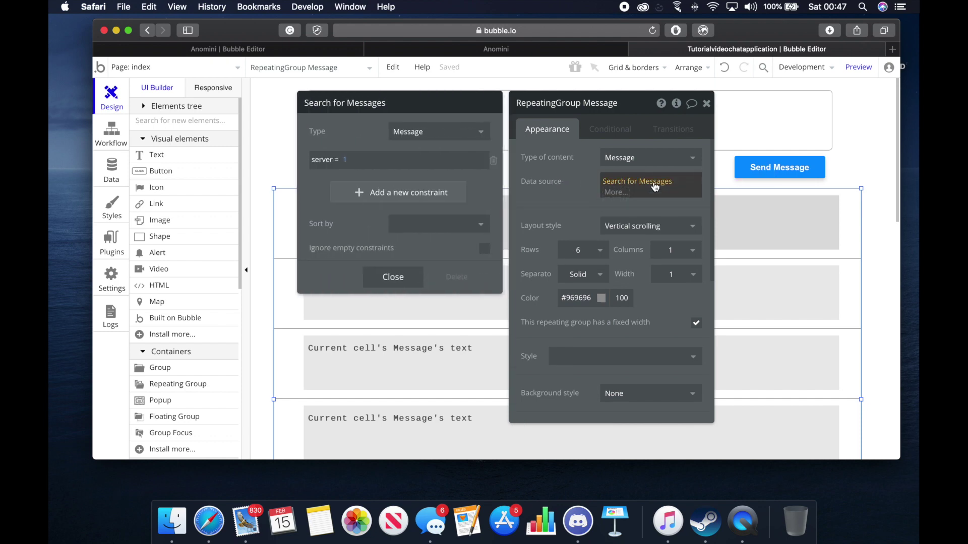
left_click(455, 225)
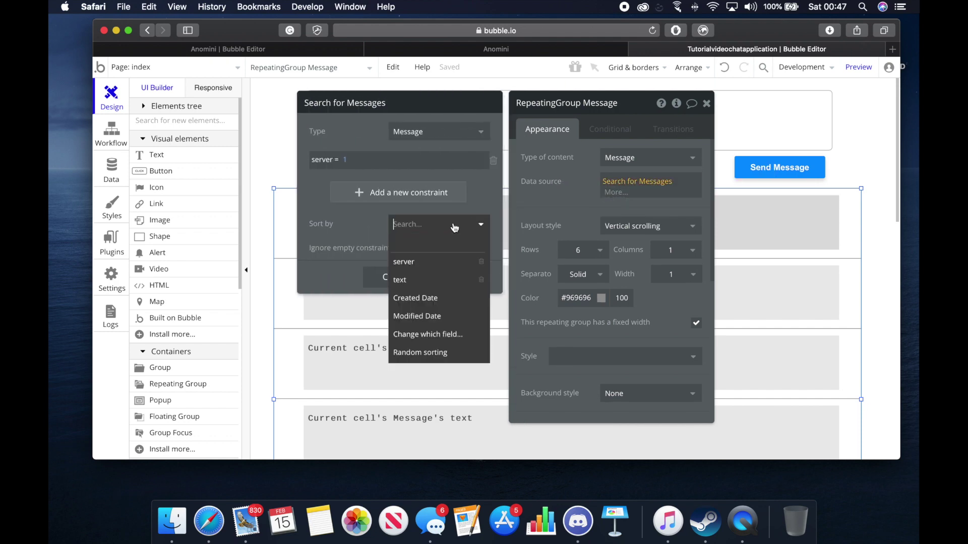
left_click(449, 299)
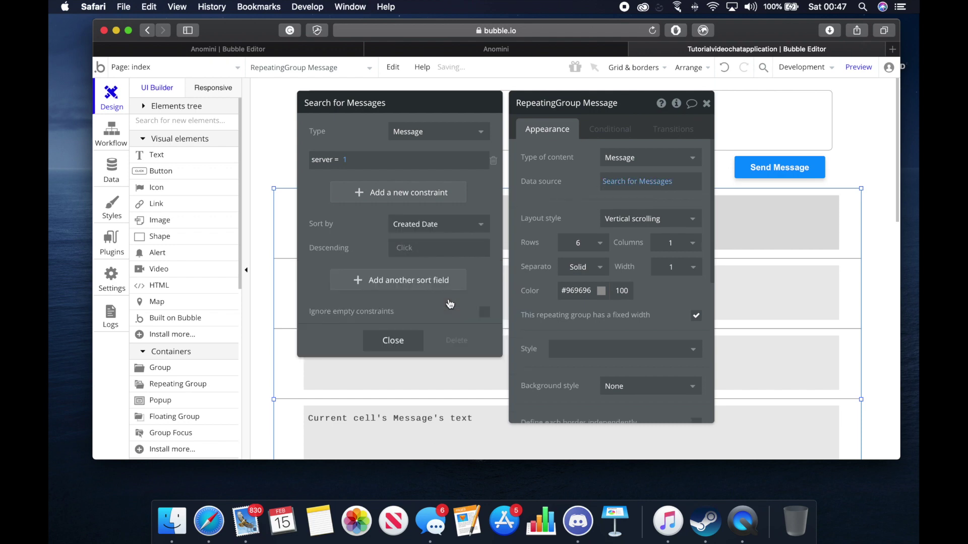
left_click(409, 249)
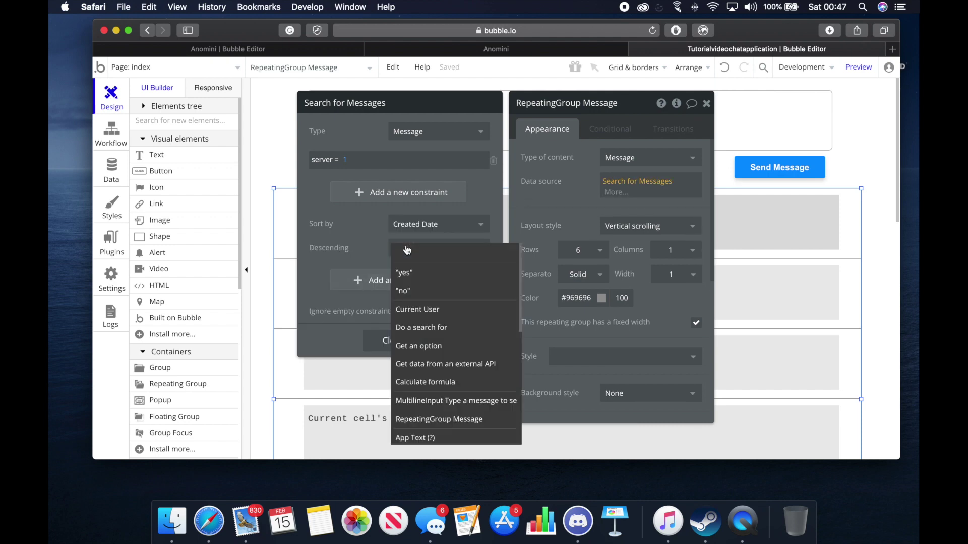
left_click(408, 273)
left_click(401, 340)
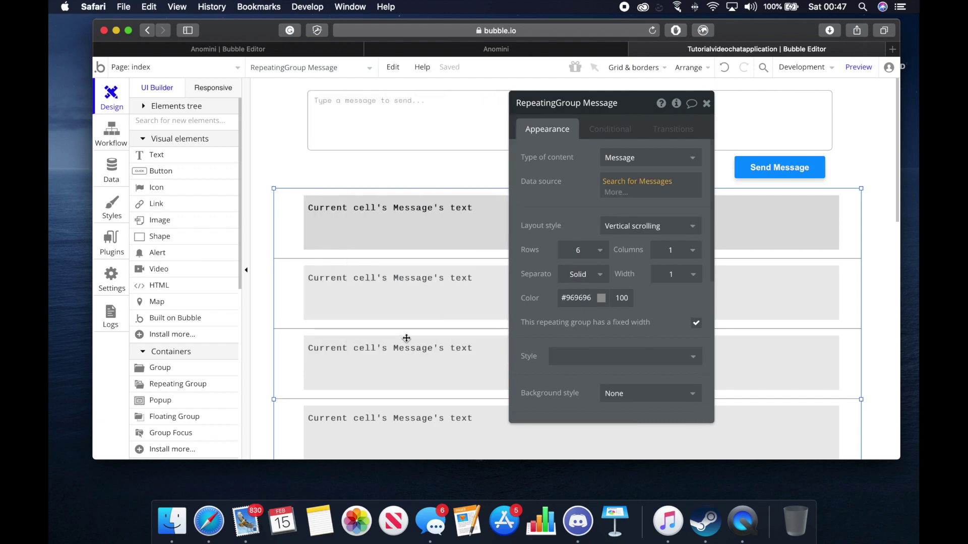
left_click(706, 103)
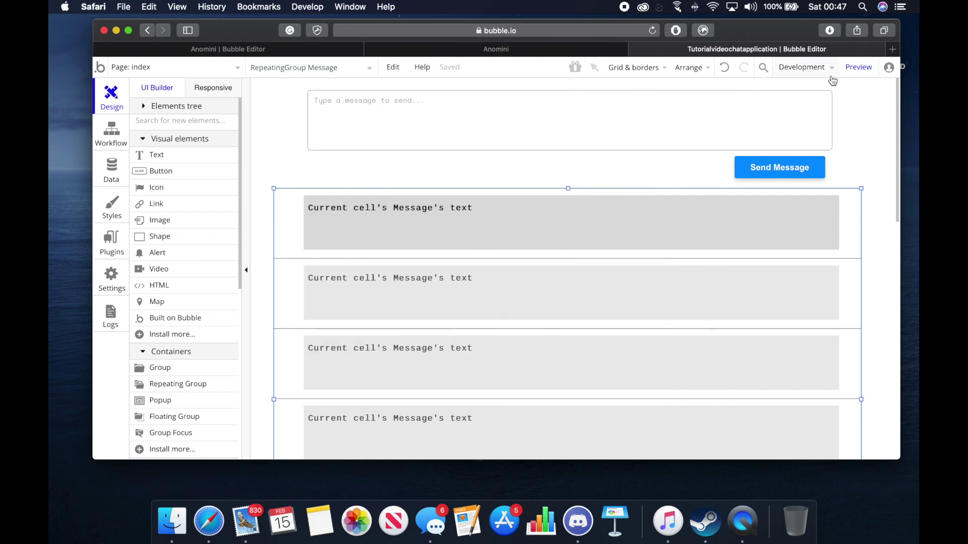
Preview the page again and send the test messages "Hey!" and "Hey! Old!" to check the sort order
left_click(851, 72)
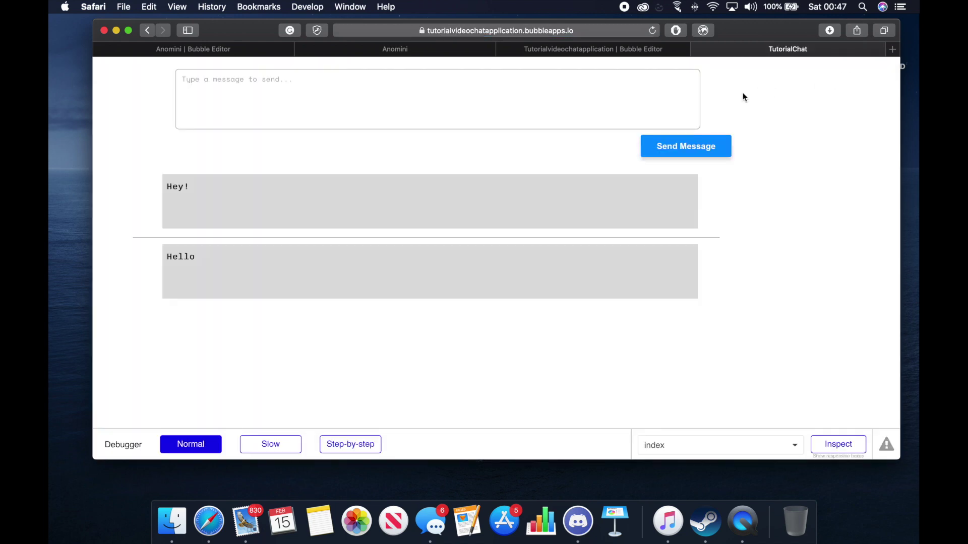
left_click(432, 101)
type("Hey!")
left_click(683, 146)
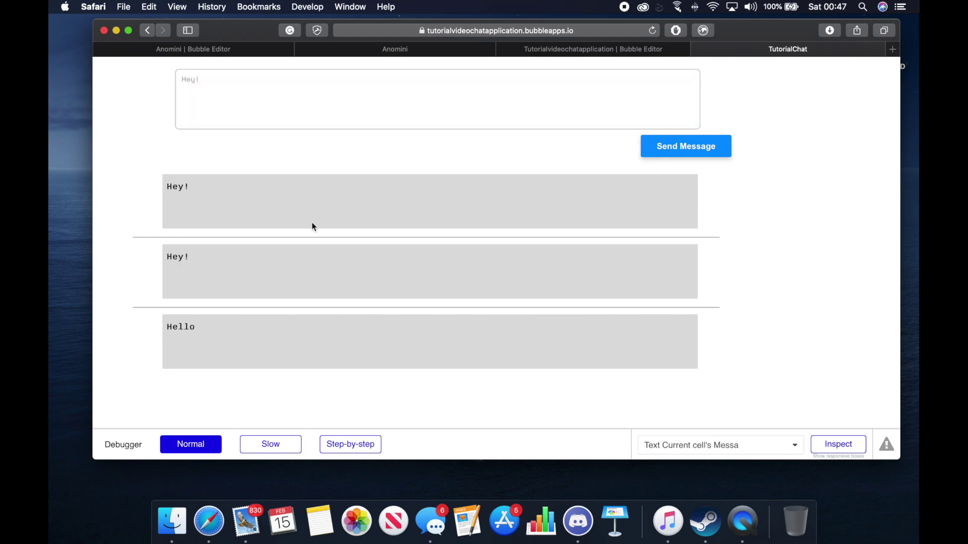
left_click(279, 108)
type("Old!")
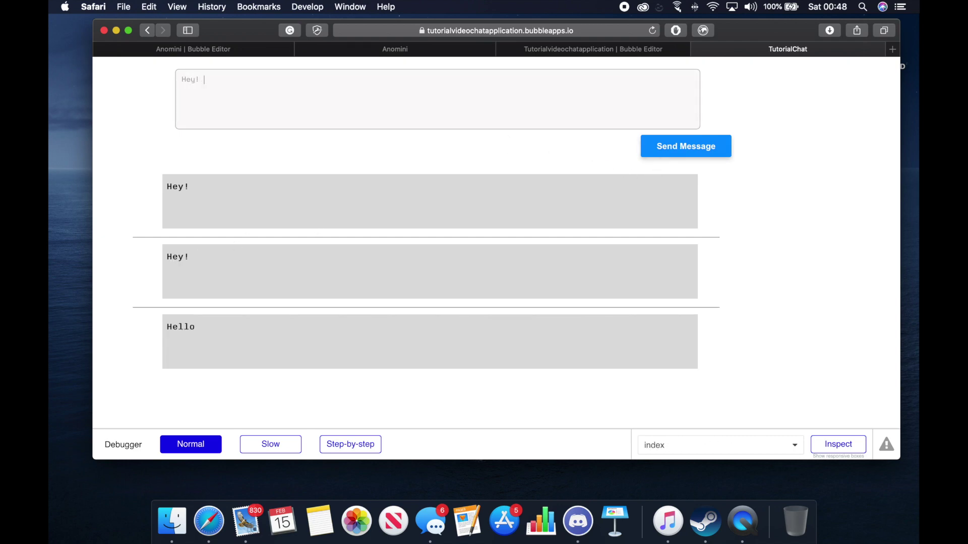
left_click(683, 141)
Change the message text to "Hey! New!", send it, review the message order, and return to the tutorial app's editor
left_click(510, 89)
type("Be")
key("BackSpace")
key("BackSpace")
key("BackSpace")
key("BackSpace")
key("BackSpace")
key("BackSpace")
key("BackSpace")
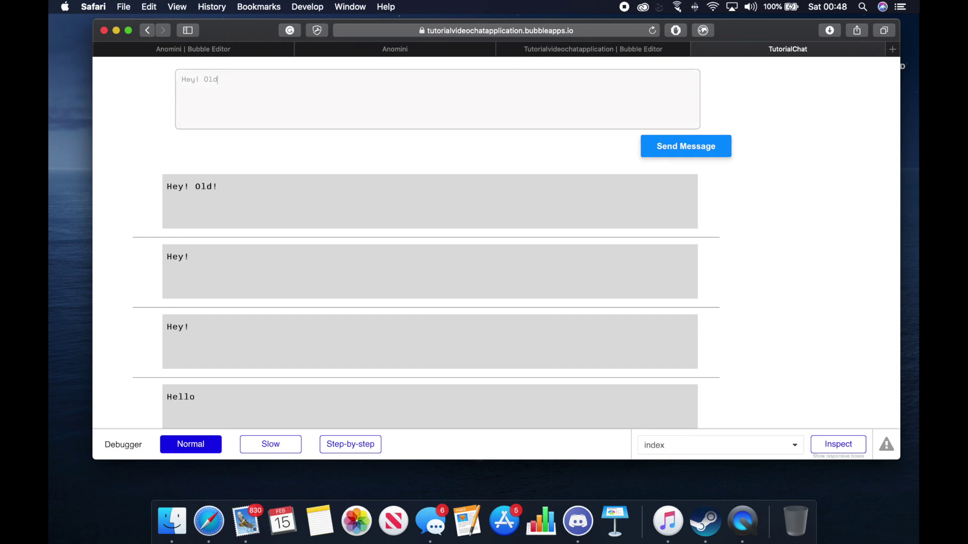
type("New!")
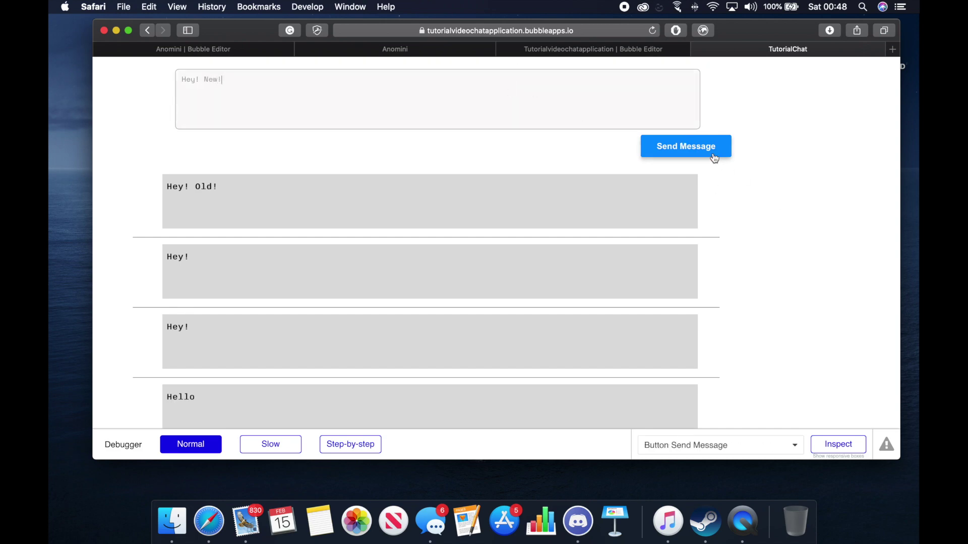
left_click(709, 146)
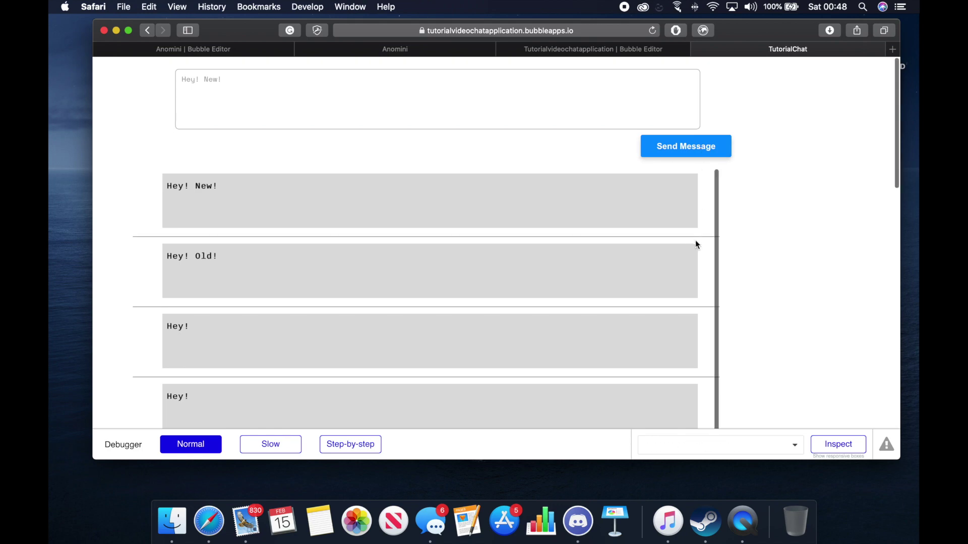
scroll(779, 246, "down", 3)
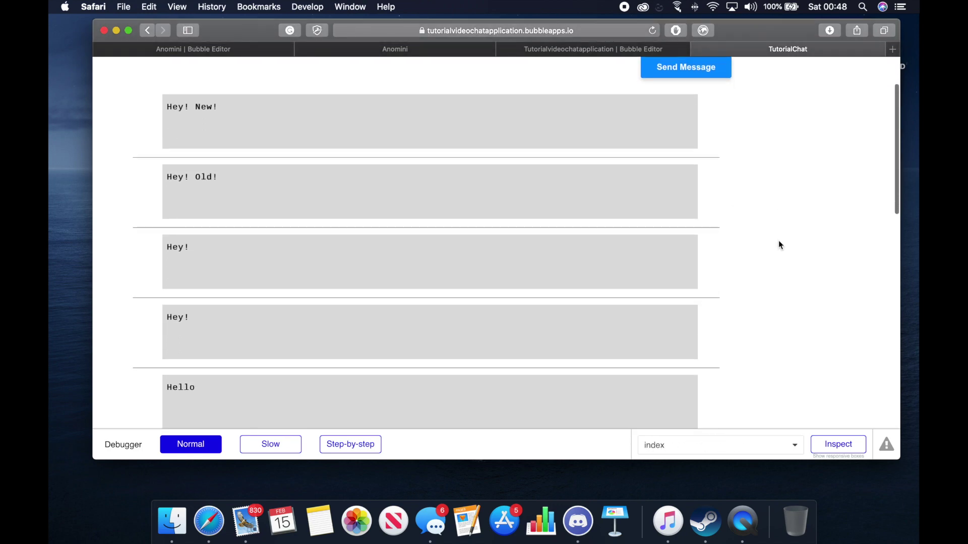
scroll(778, 240, "up", 3)
left_click(625, 50)
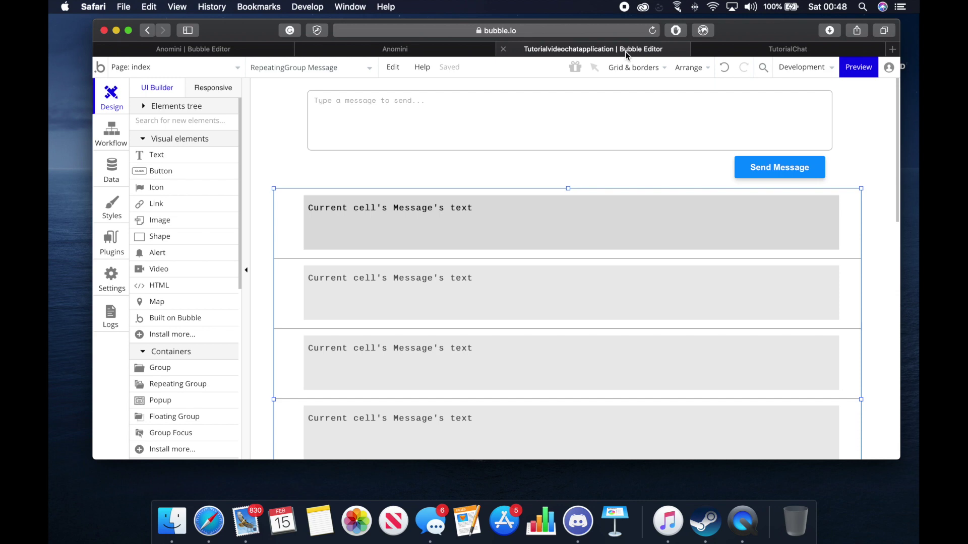